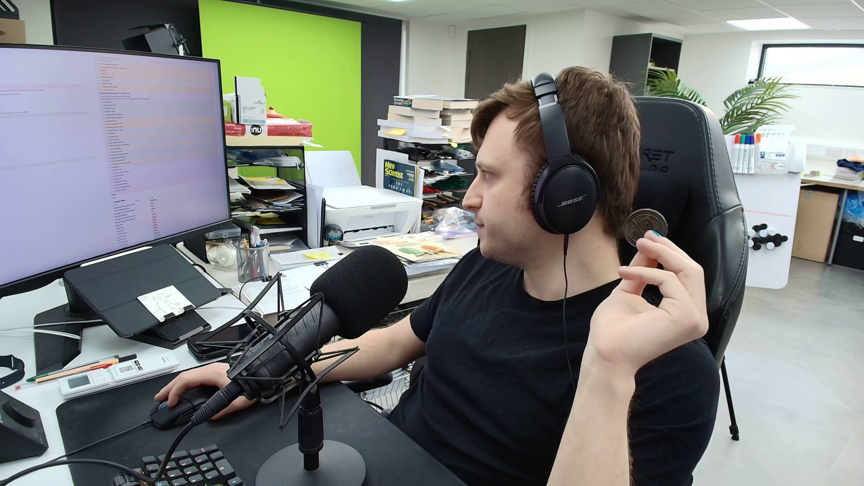
scroll(121, 180, "up", 2)
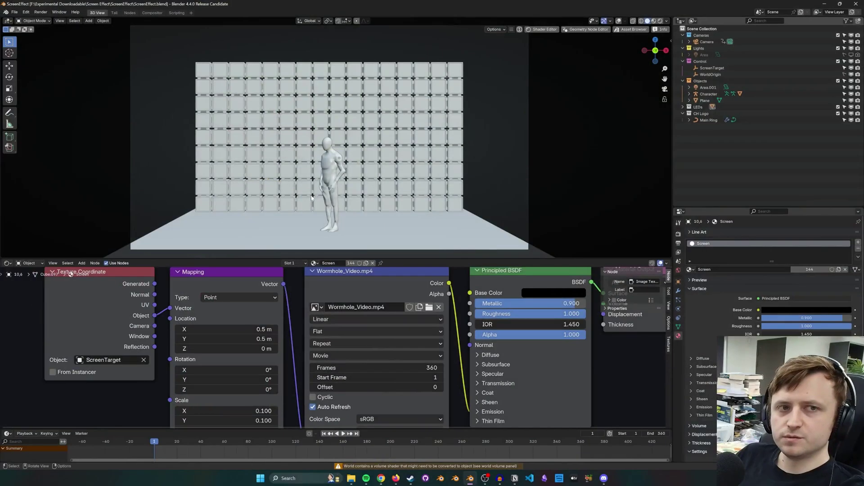
Switch the viewport to rendered shading and play the LED wall animation.
key("z")
left_click(309, 129)
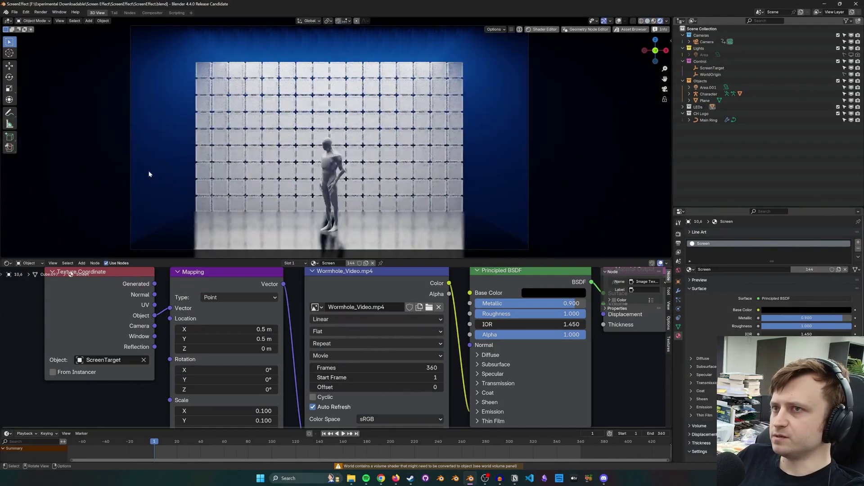
key("space")
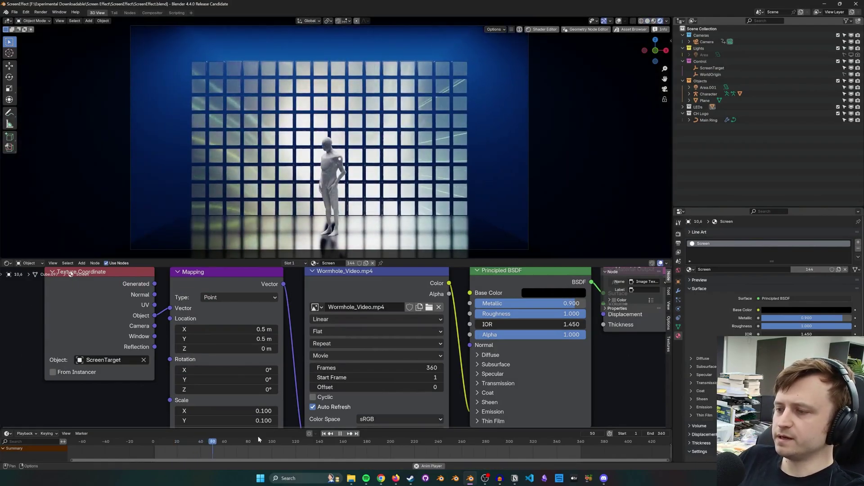
key("space")
Scrub through the timeline to preview the video on the LED wall and open the scene's render settings.
left_click_drag(245, 438, 582, 439)
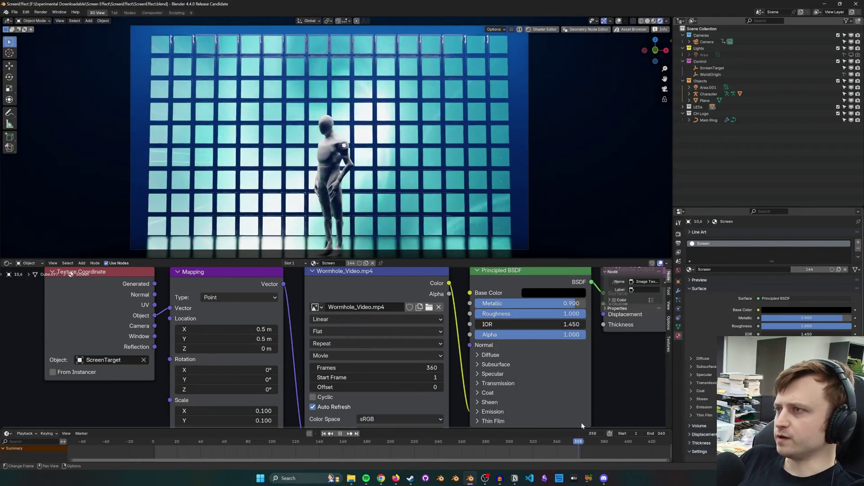
left_click(679, 235)
left_click_drag(475, 440, 293, 444)
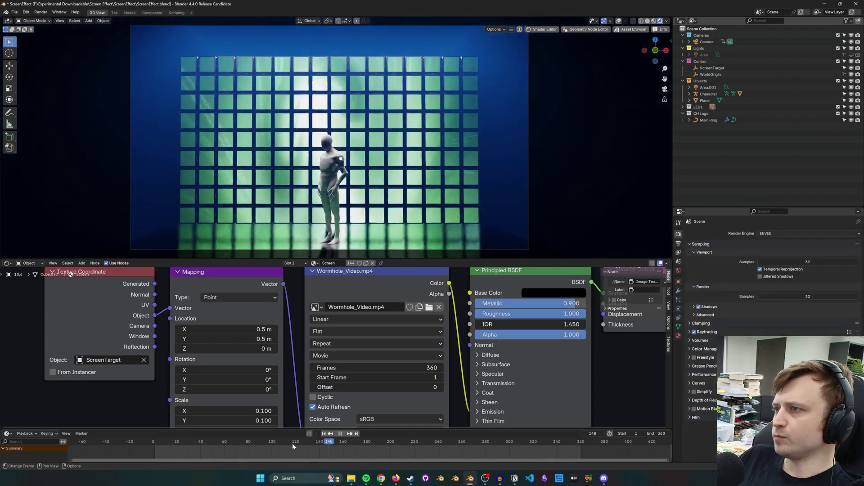
key("space")
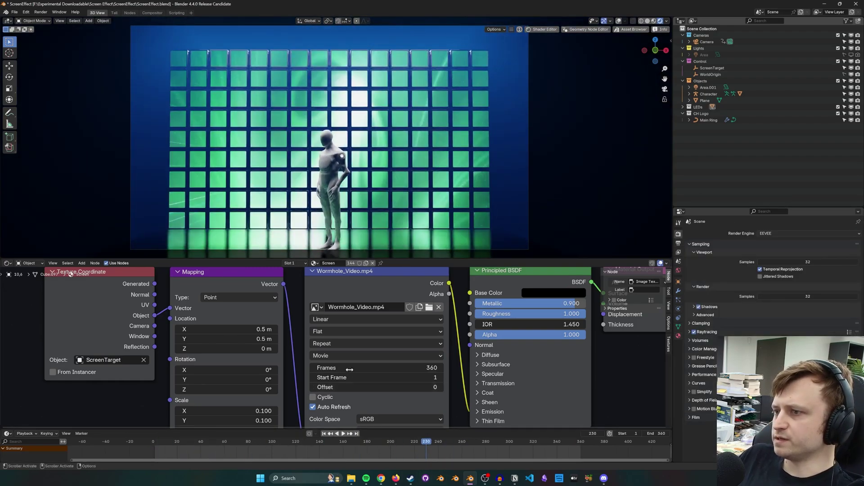
scroll(350, 369, "down", 4)
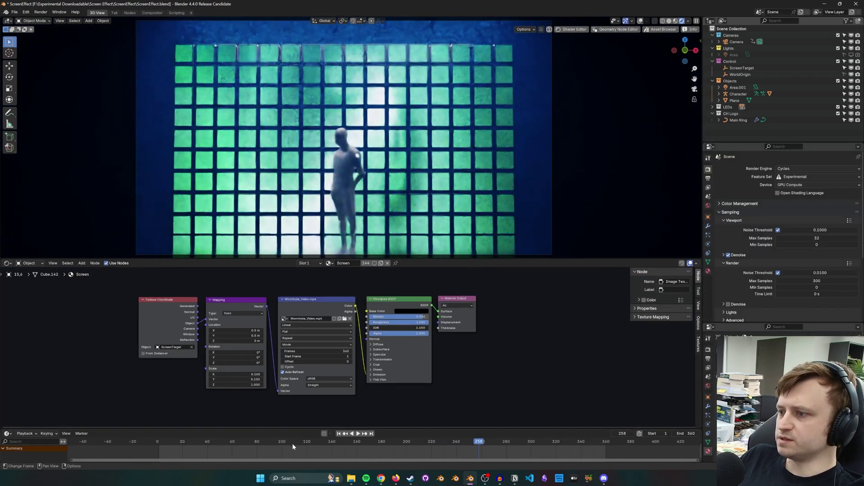
Go to frame 62 and compare the camera view with the Area.001 light hidden and shown.
left_click_drag(293, 444, 234, 442)
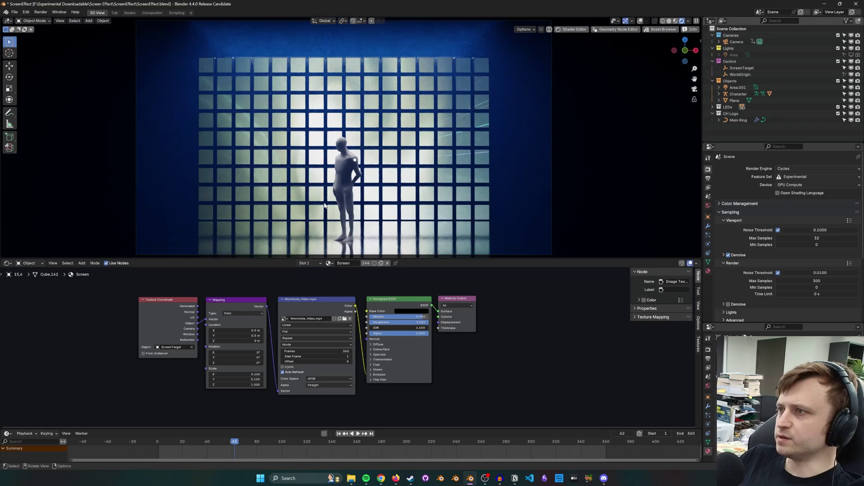
middle_click_drag(324, 206, 407, 88)
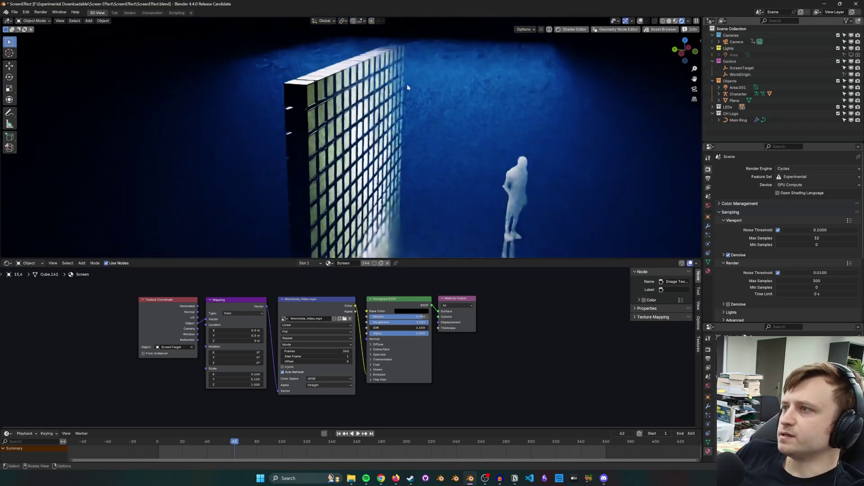
key("KP_0")
left_click(845, 87)
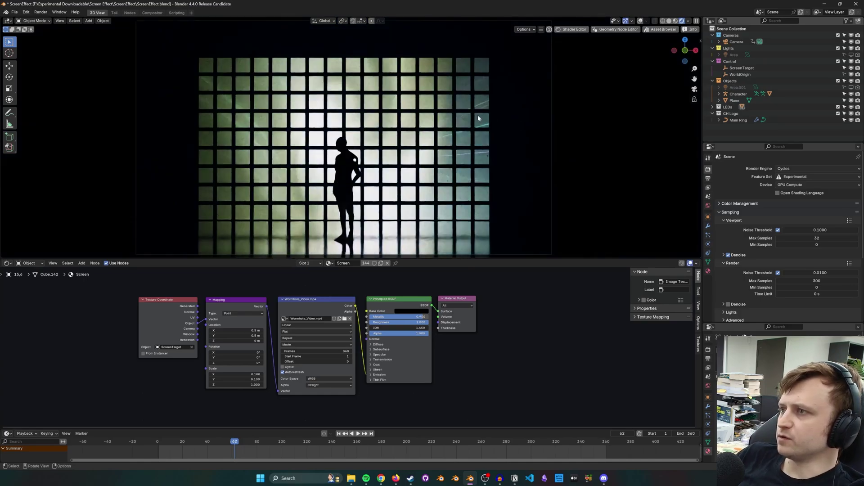
left_click(845, 87)
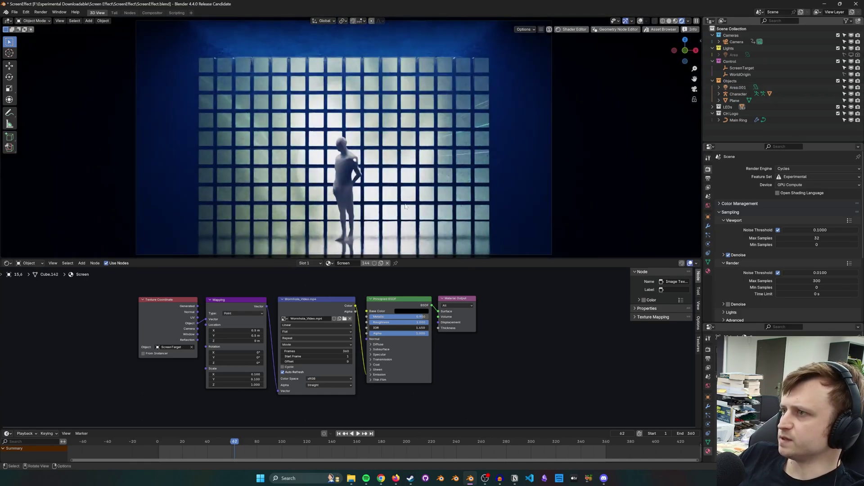
Set the scene's render engine to EEVEE.
left_click(806, 169)
left_click(806, 178)
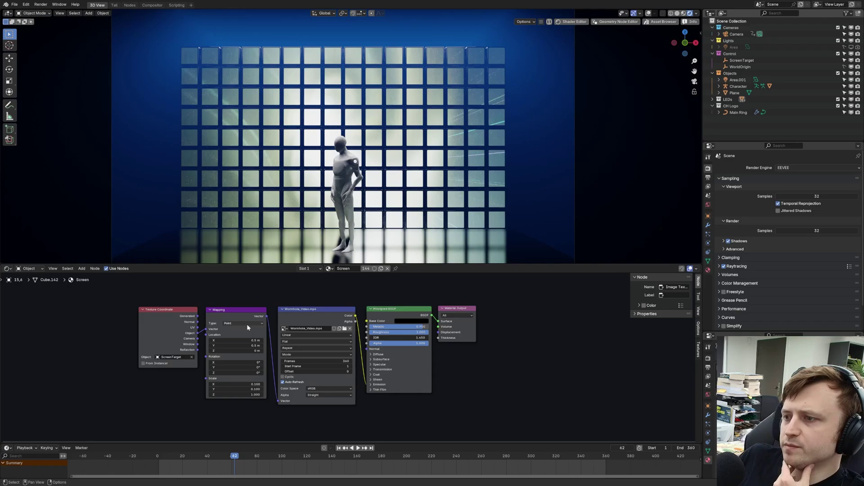
Try shifting the video texture along X in the Mapping node's location and undo the shift.
left_click_drag(245, 340, 225, 340)
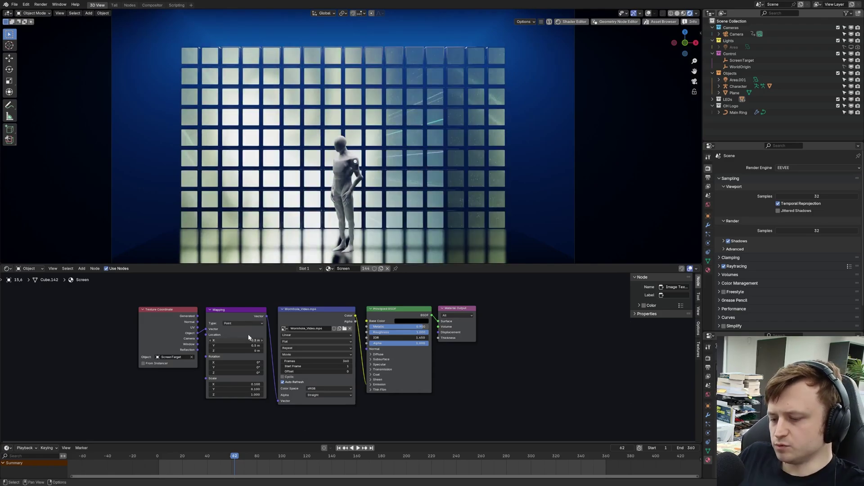
key("ctrl+z")
key("shift+grave")
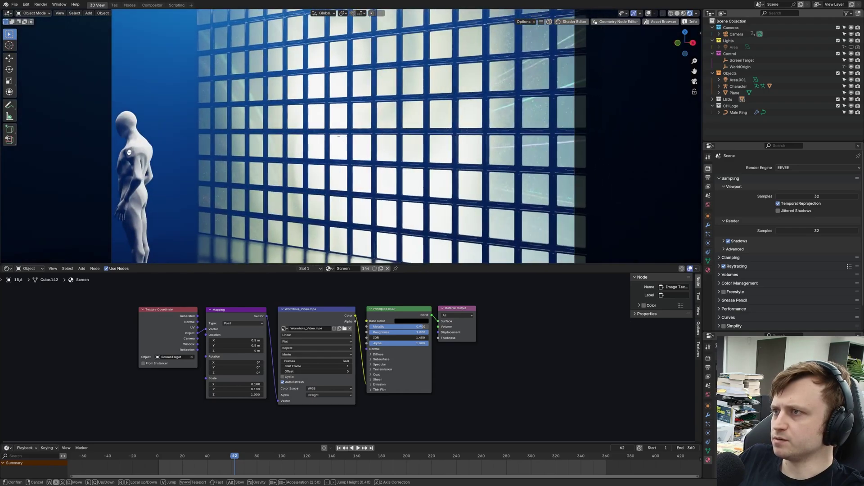
key("Escape")
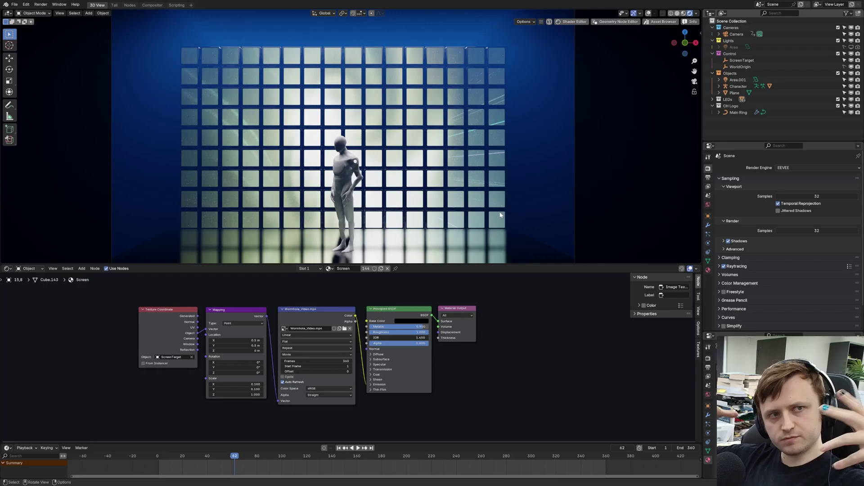
Annotate the empty node editor space with a stick figure surrounded by boxes and arrows pointing at it, and erase the sketch.
middle_click_drag(584, 344, 458, 340)
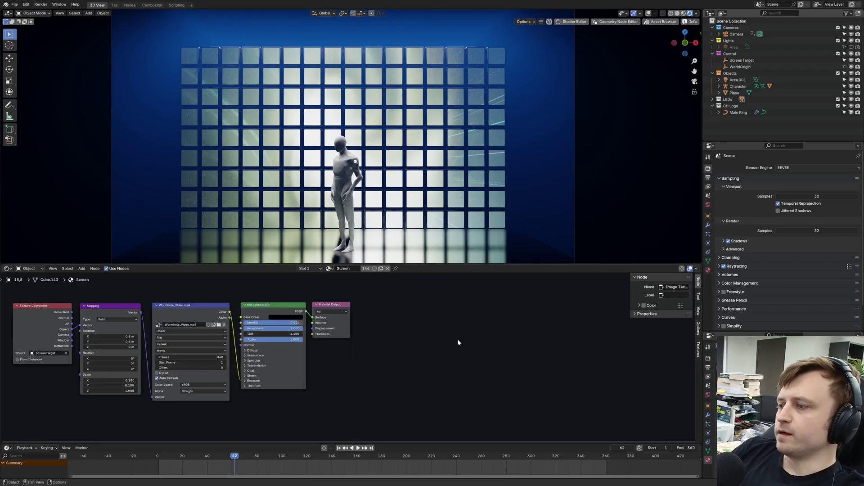
key("d")
left_click_drag(457, 334, 460, 369)
key("d")
left_click_drag(400, 343, 413, 338)
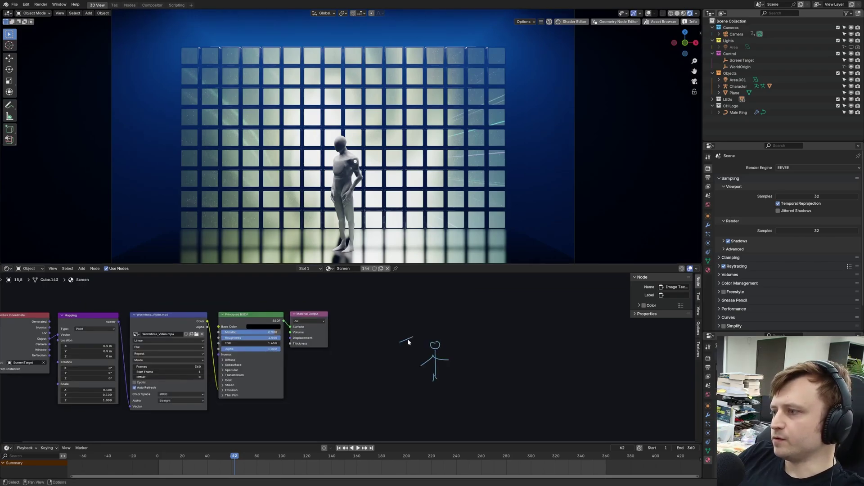
key("d")
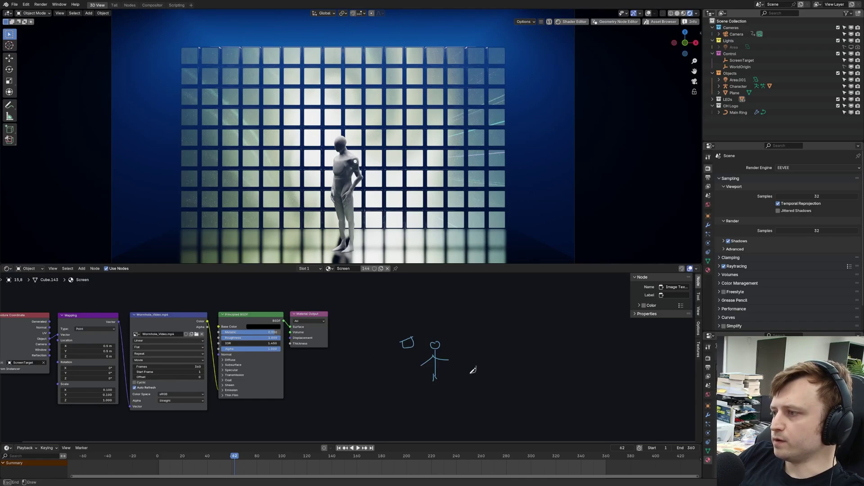
left_click_drag(473, 370, 459, 370)
mouse_move(464, 329)
left_mouse_down()
mouse_move(452, 341)
mouse_move(441, 333)
left_mouse_up()
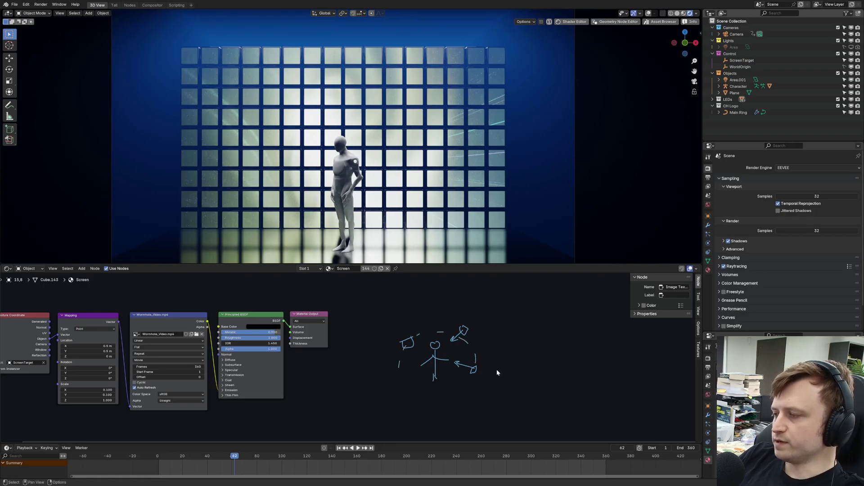
right_click_drag(498, 372, 379, 375)
Examine the screen material's nodes and view the LED wall, character and floor from outside the camera view.
mouse_move(323, 355)
middle_mouse_down()
mouse_move(423, 335)
mouse_move(509, 342)
middle_mouse_up()
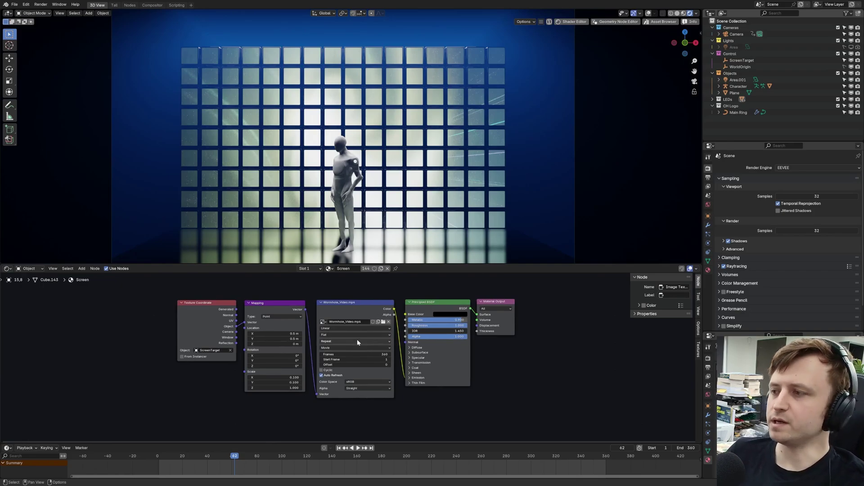
scroll(464, 304, "up", 1)
middle_click_drag(503, 213, 473, 244)
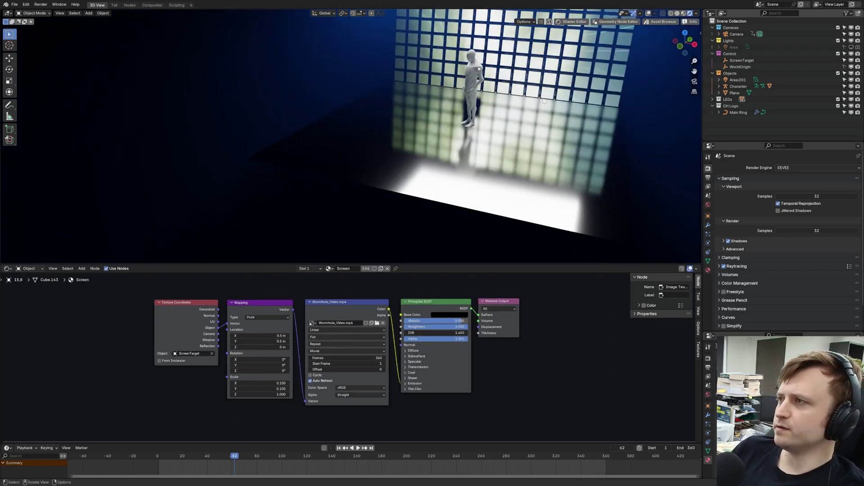
middle_click_drag(544, 101, 422, 178)
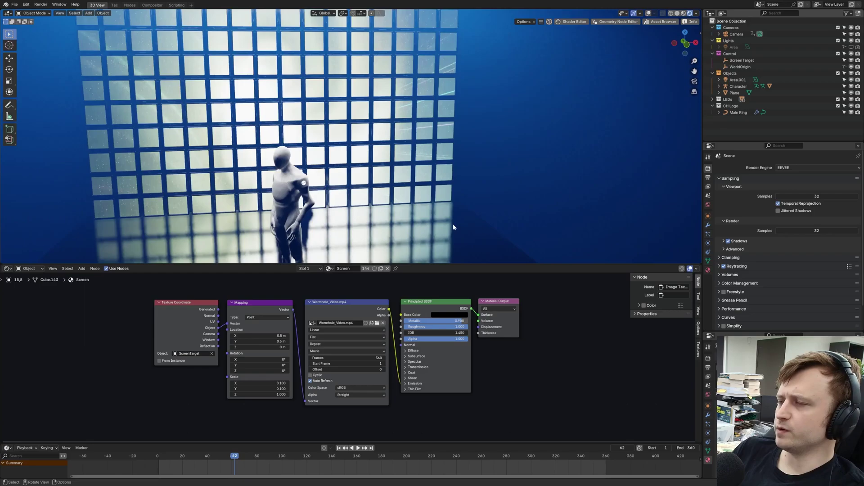
scroll(454, 227, "down", 2)
middle_click_drag(220, 136, 224, 149, "shift")
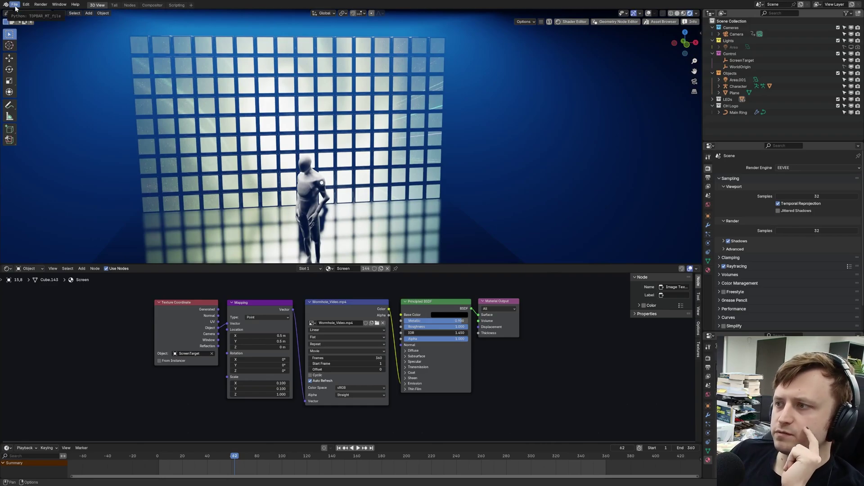
Save the project as a new file named ScreenEffect 12_5_25.blend.
left_click(15, 8)
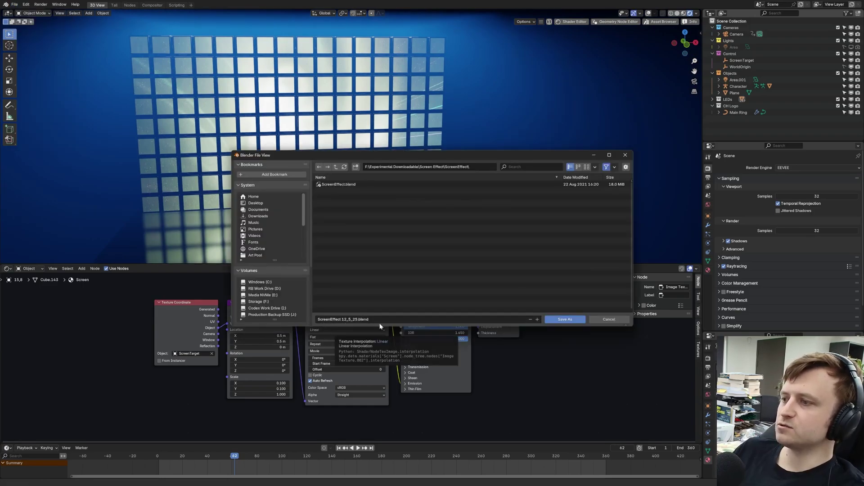
left_click(560, 320)
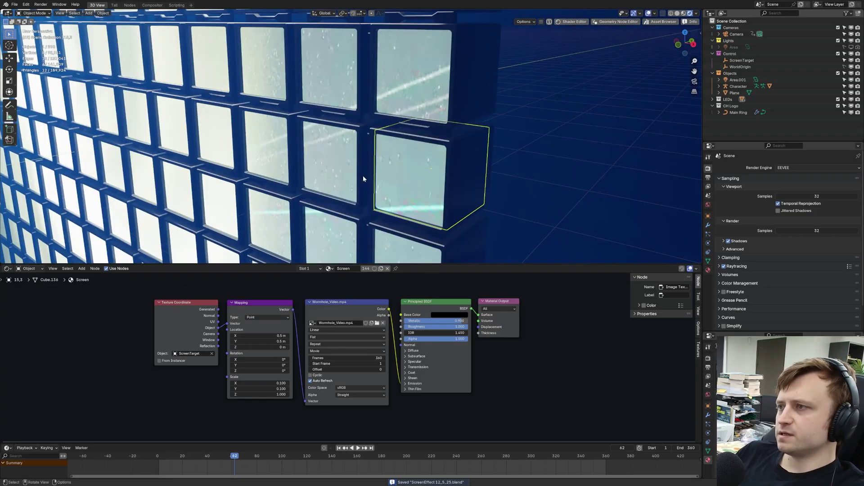
Enter Edit Mode on LED cube 15,3 at the wall's edge and open a UV Editor in an area split from the shader editor.
key("ctrl+Tab")
left_click(392, 179)
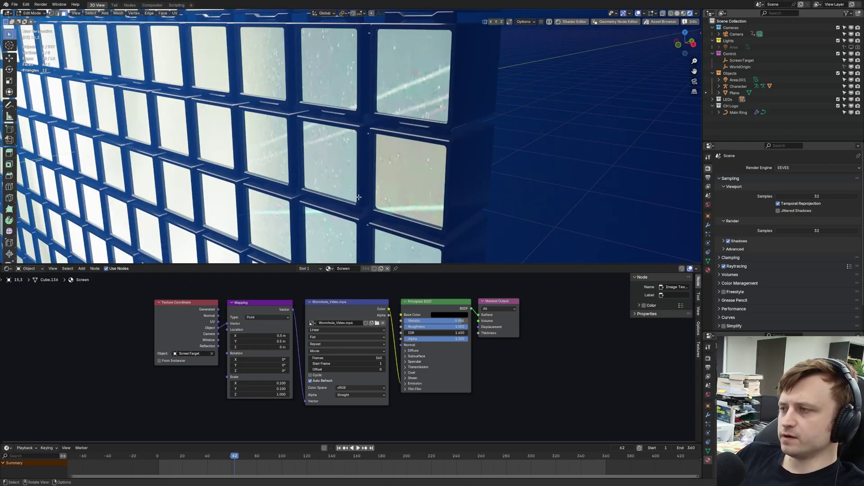
left_click_drag(1, 269, 136, 280)
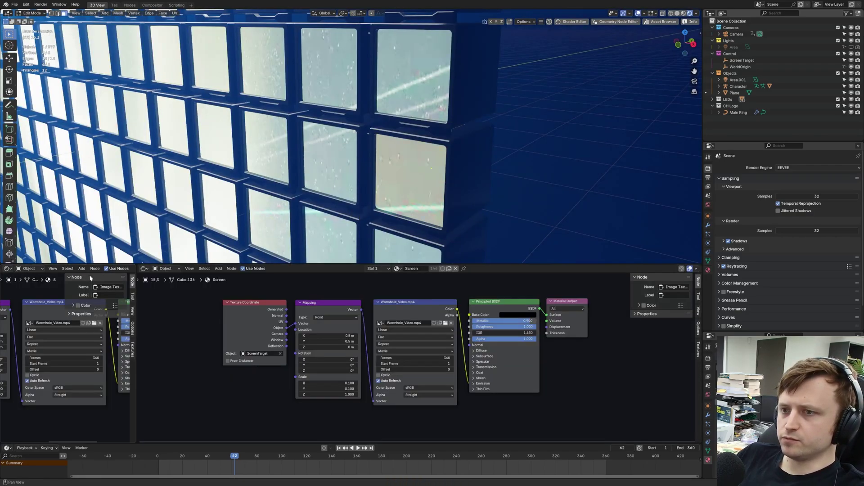
left_click(7, 269)
left_click(25, 300)
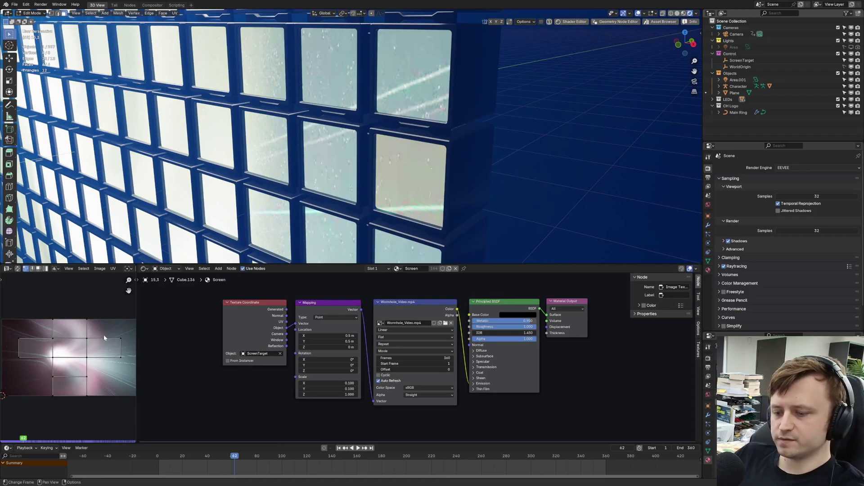
Examine the cube's UV layout over the video image, move the animation to frame 88, and return to Object Mode.
scroll(312, 230, "down", 7)
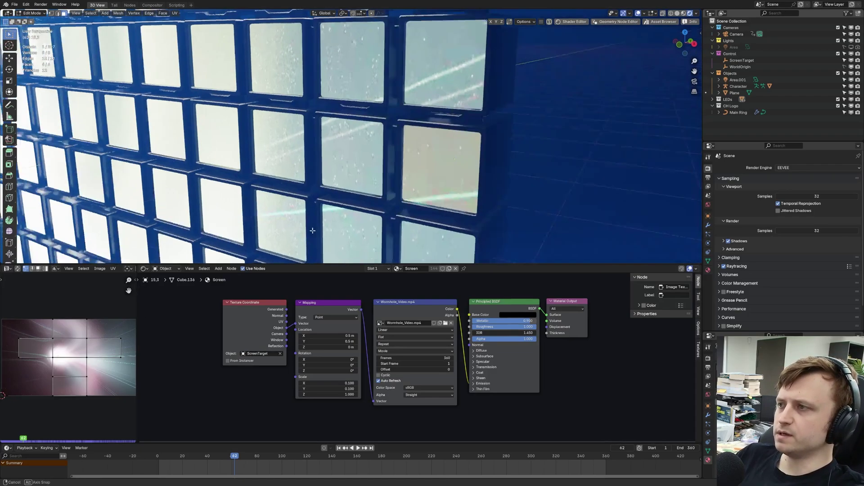
mouse_move(376, 238)
middle_mouse_down()
mouse_move(416, 231)
mouse_move(381, 243)
middle_mouse_up()
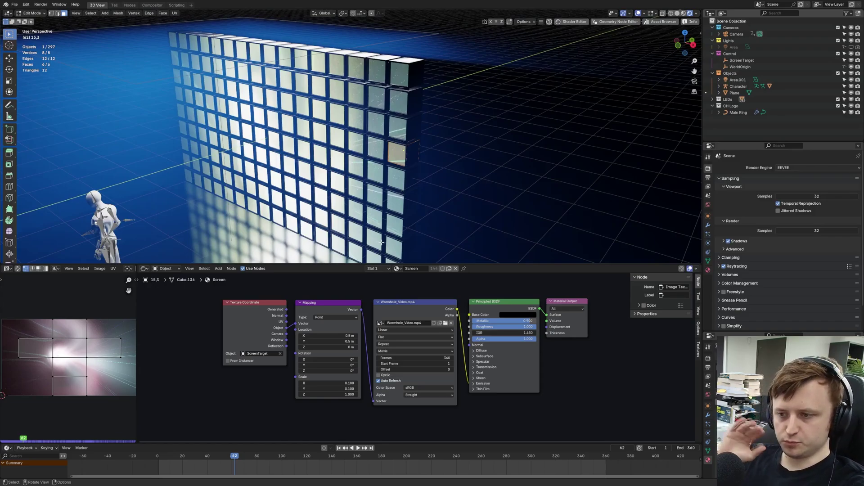
middle_click_drag(62, 350, 79, 342)
left_click(73, 442)
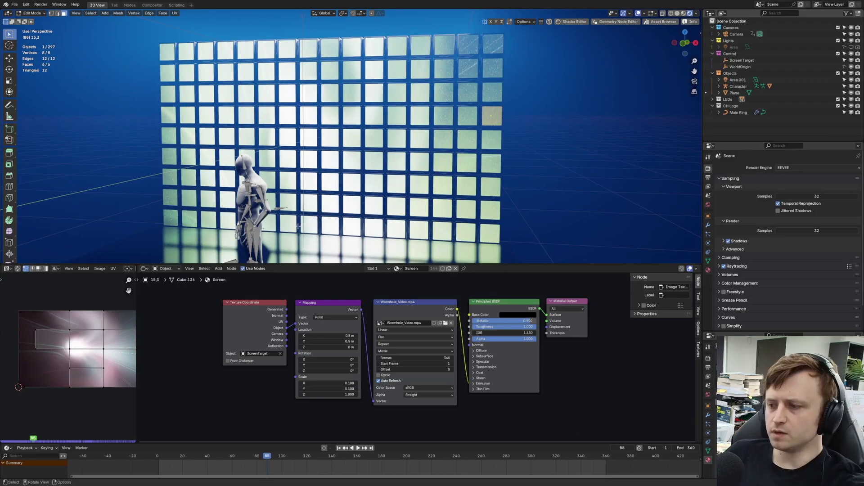
key("Tab")
Expand the LEDs collection in the outliner and select the cube 0,0.
middle_click_drag(298, 226, 572, 125)
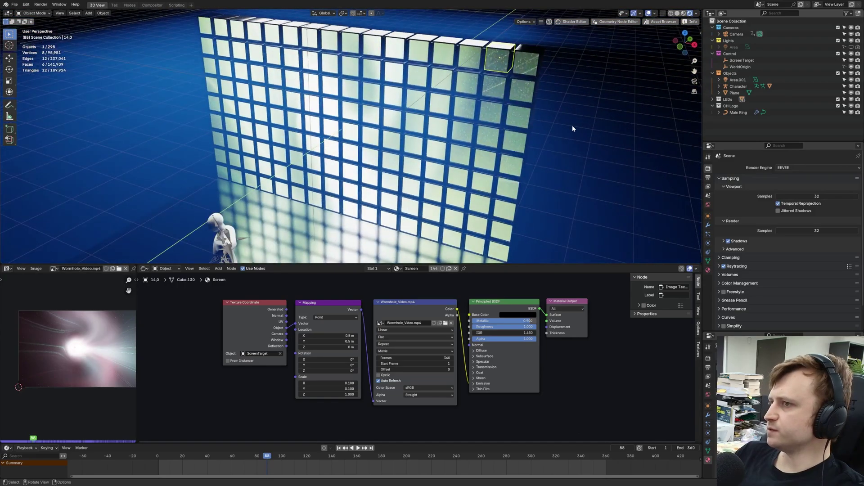
left_click(712, 99)
scroll(738, 90, "down", 3)
left_click(733, 51)
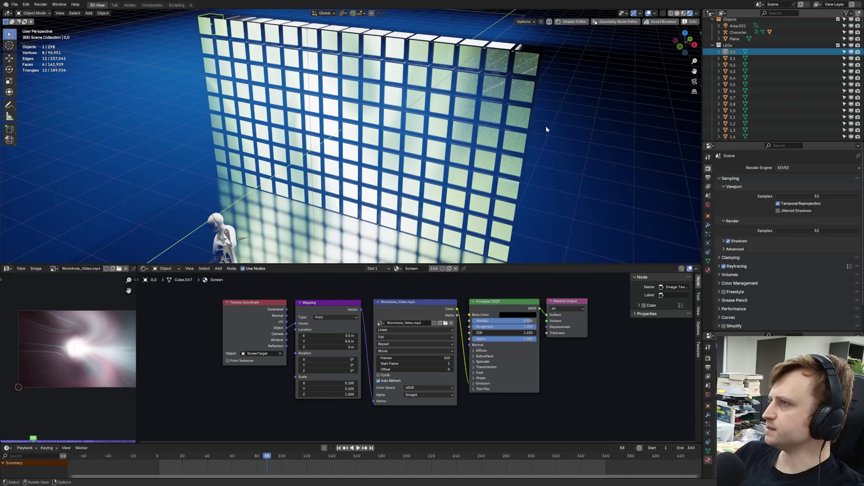
Enlarge the outliner and look through the list of LED cubes.
middle_click_drag(547, 129, 574, 112)
left_click_drag(735, 142, 740, 282)
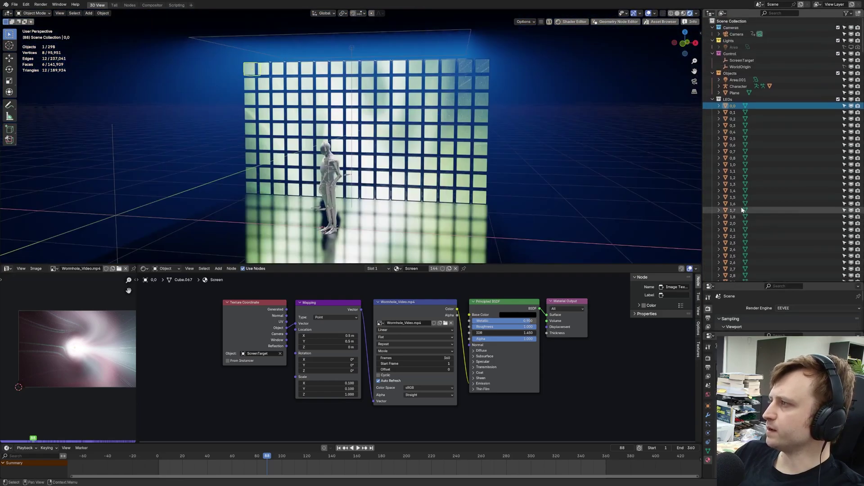
scroll(741, 211, "down", 15)
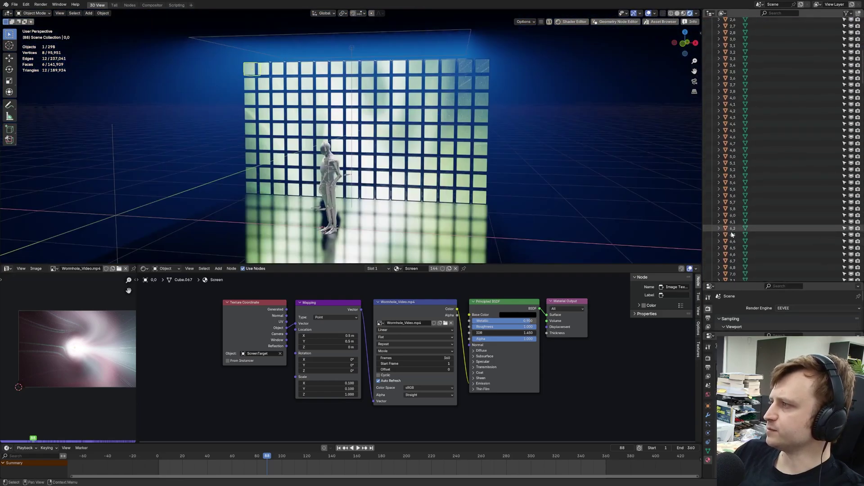
Look through the LED cube list and select several screen cubes on the wall to match them with their entries.
scroll(732, 235, "down", 20)
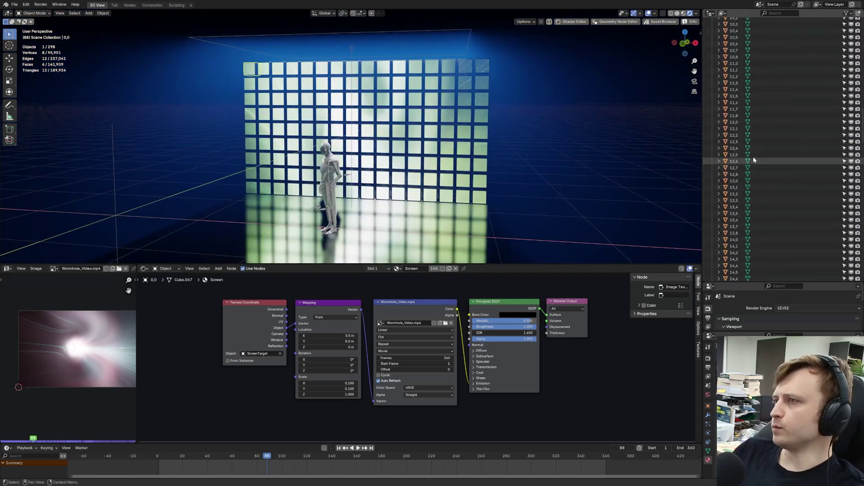
left_click(325, 95)
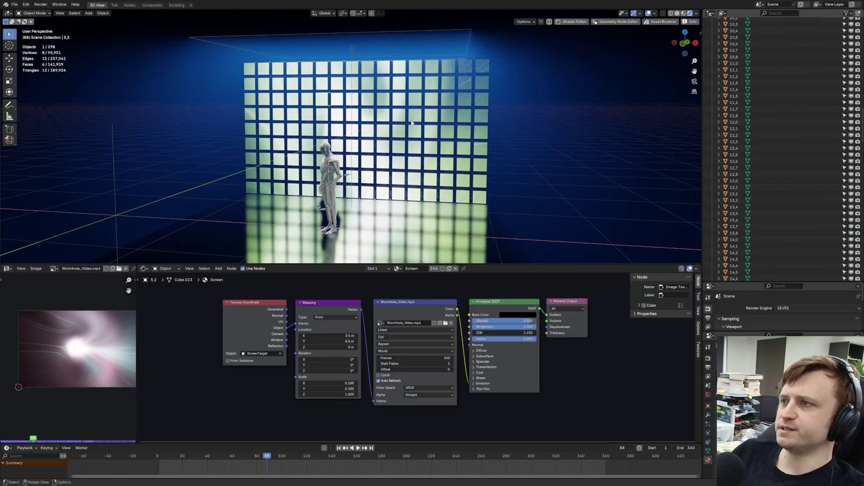
left_click(426, 102)
left_click(435, 84)
scroll(434, 84, "up", 1)
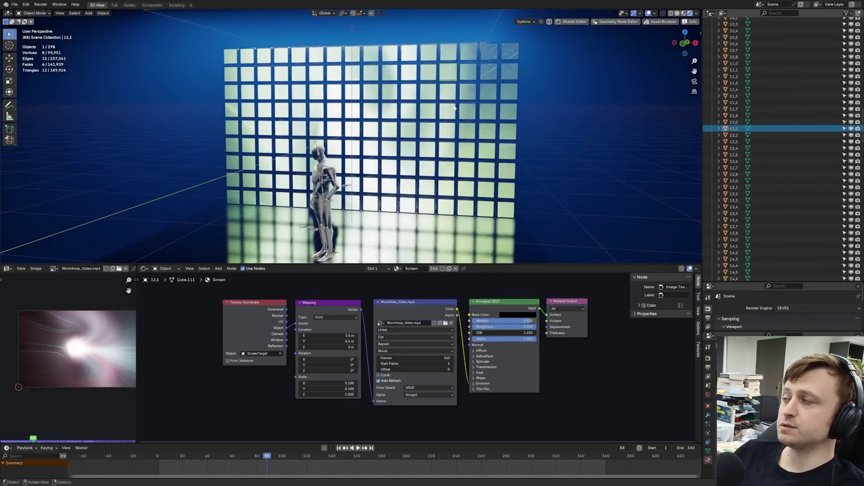
scroll(749, 188, "down", 8)
scroll(746, 183, "down", 7)
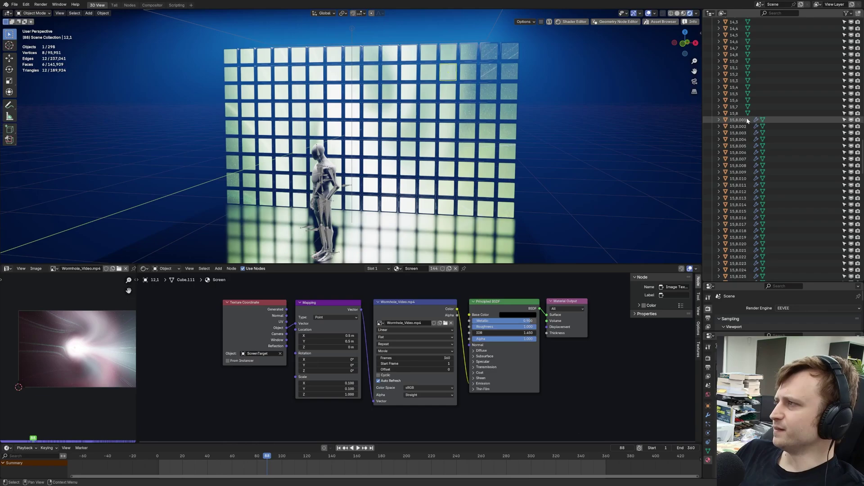
Select box objects 15,8.003 and 15,8.063 in the outliner to identify their places on the wall, cancelling a test move.
left_click(741, 131)
scroll(744, 176, "down", 3)
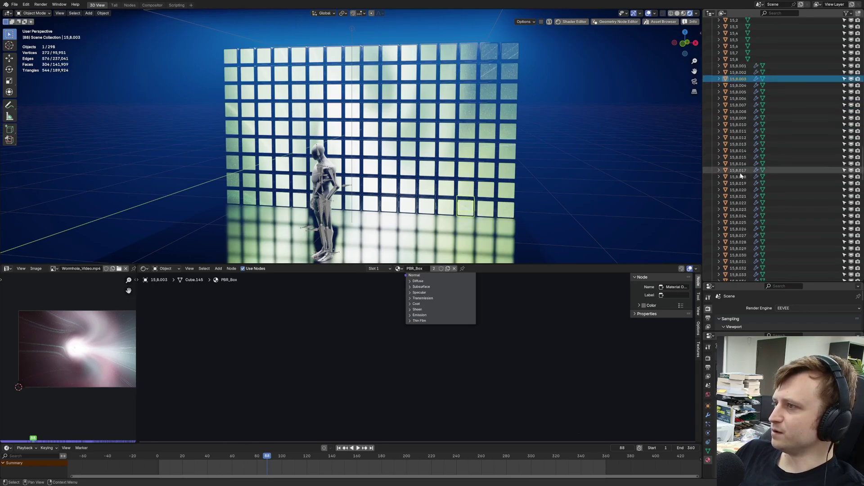
scroll(743, 180, "down", 15)
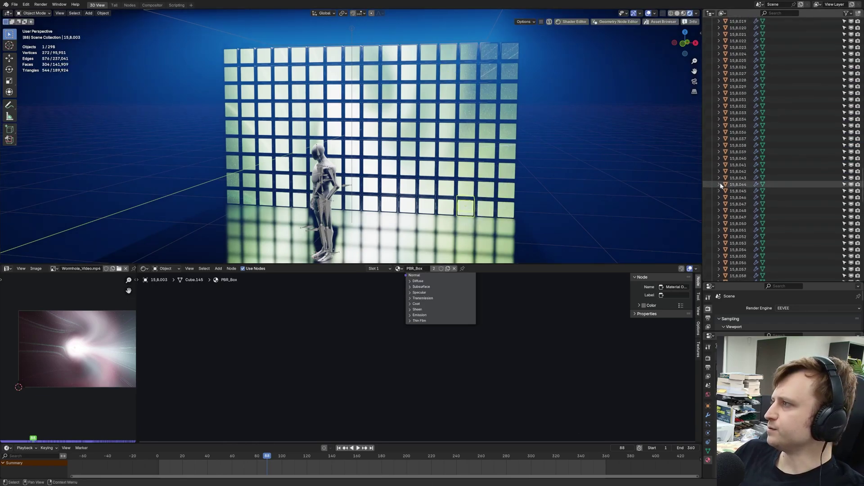
left_click(738, 186)
key("g")
right_click(528, 152)
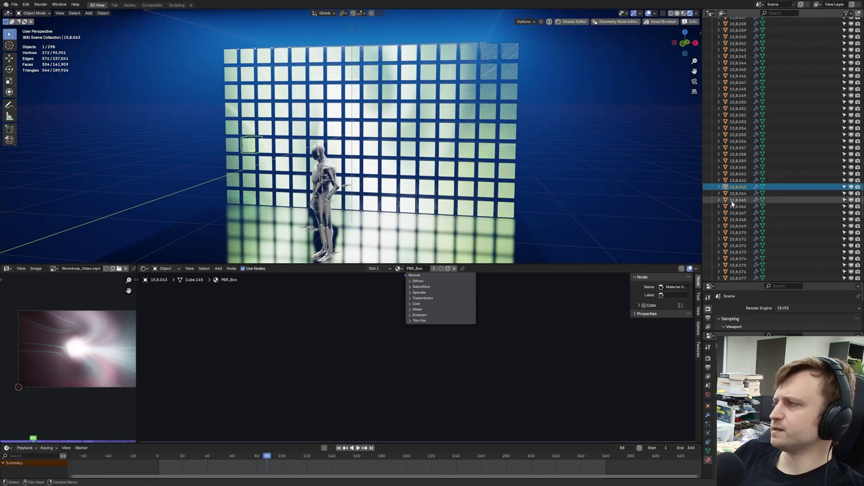
Select the numbered LED cubes and boxes with 15,8.144 active, and join them into one object.
left_click(743, 262)
left_click_drag(861, 206, 845, 136)
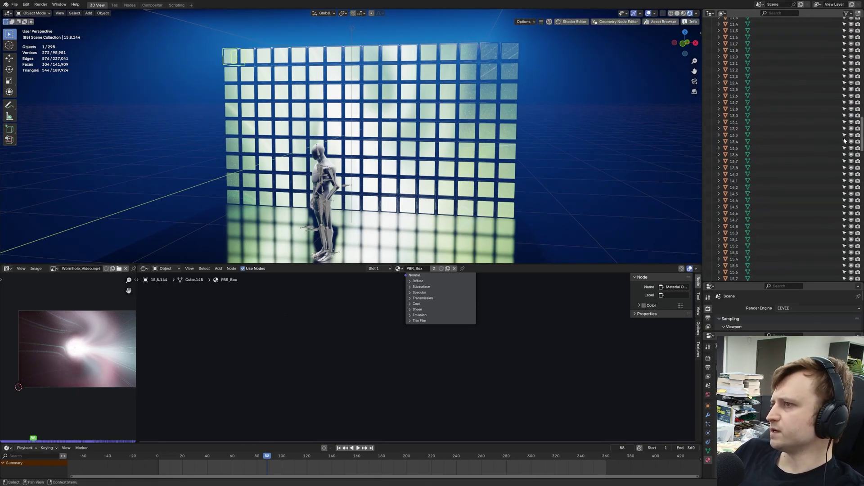
key("ctrl+j")
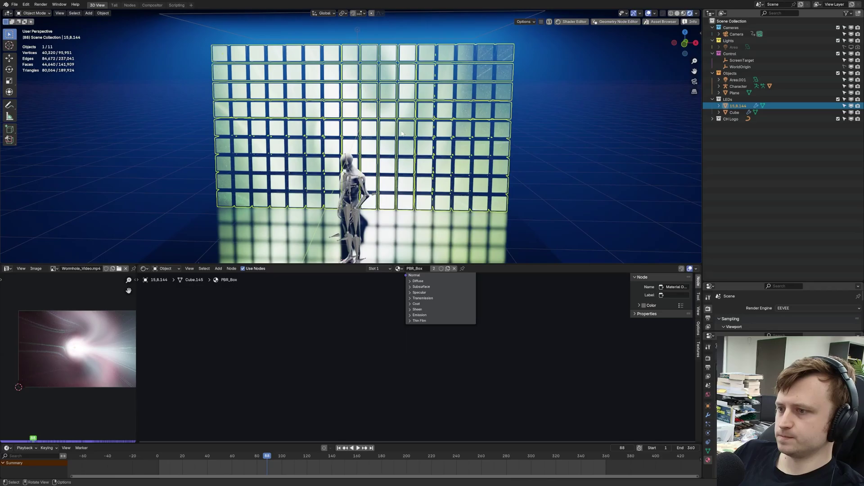
Test-move the separate Cube mesh between the LED boxes, cancel the move, and hide that mesh in the viewport.
key("g")
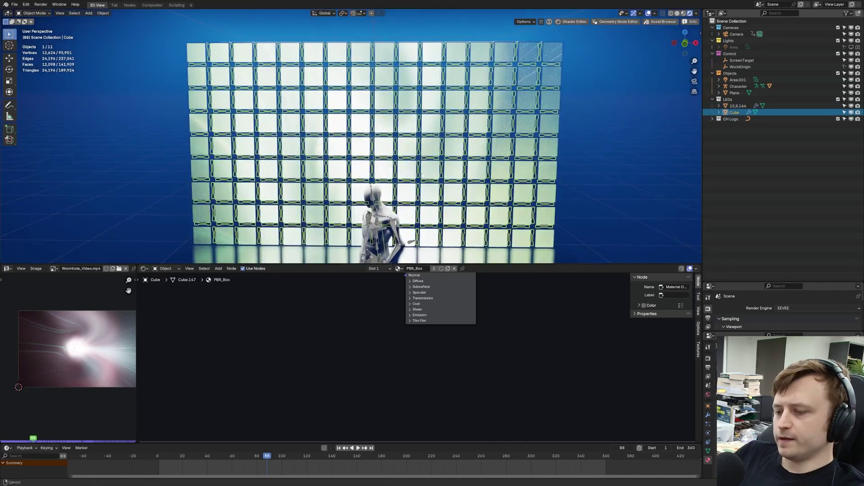
key("g")
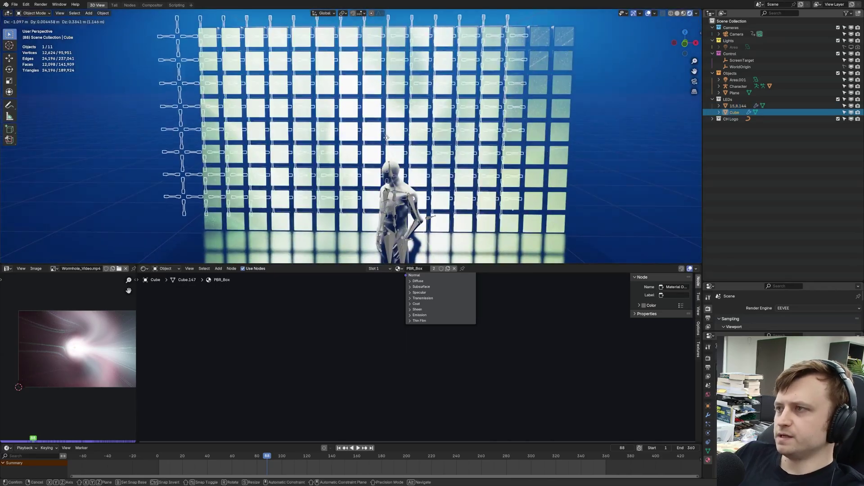
key("Escape")
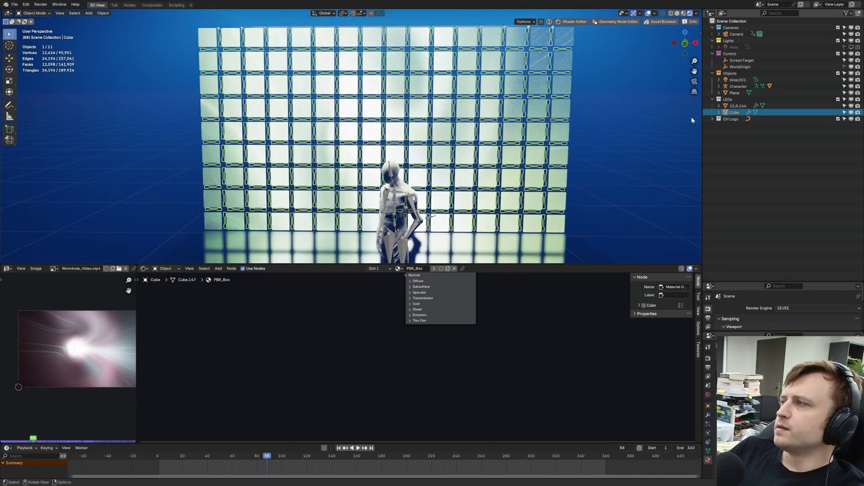
left_click(851, 112)
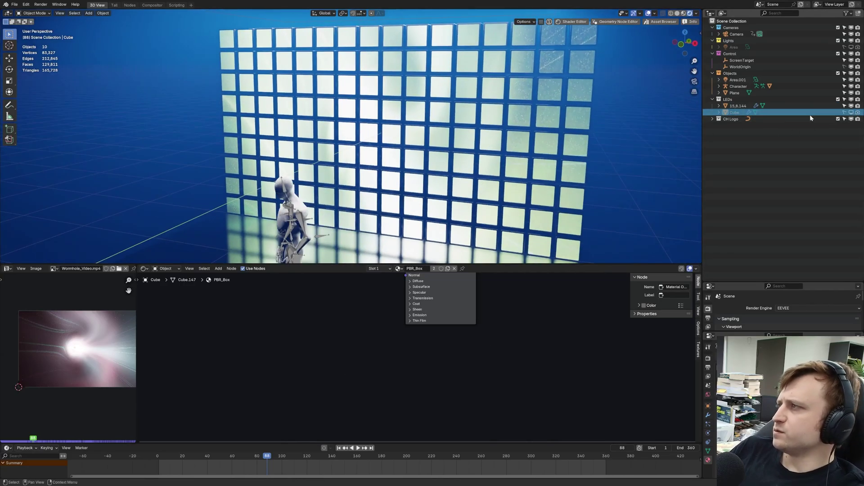
Select the joined wall 15,8.144, check it with a cancelled test move, and inspect it from the side.
left_click(806, 106)
key("g")
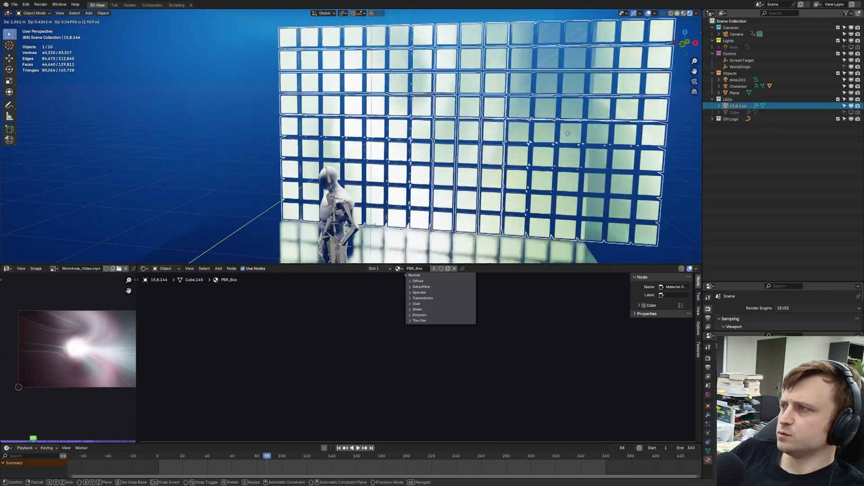
right_click(468, 147)
middle_click_drag(460, 149, 367, 181)
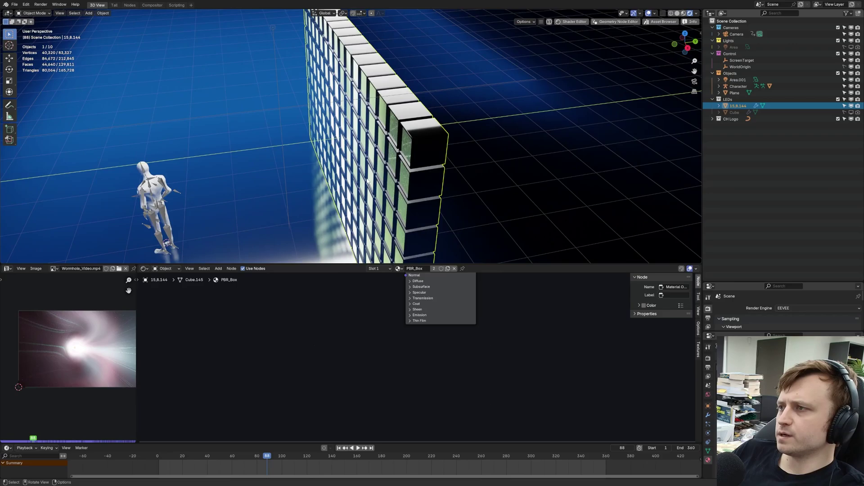
key("Tab")
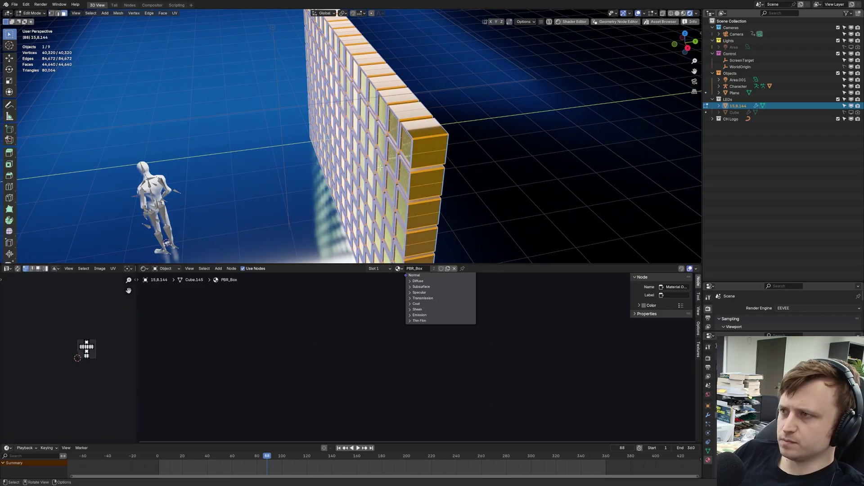
key("u")
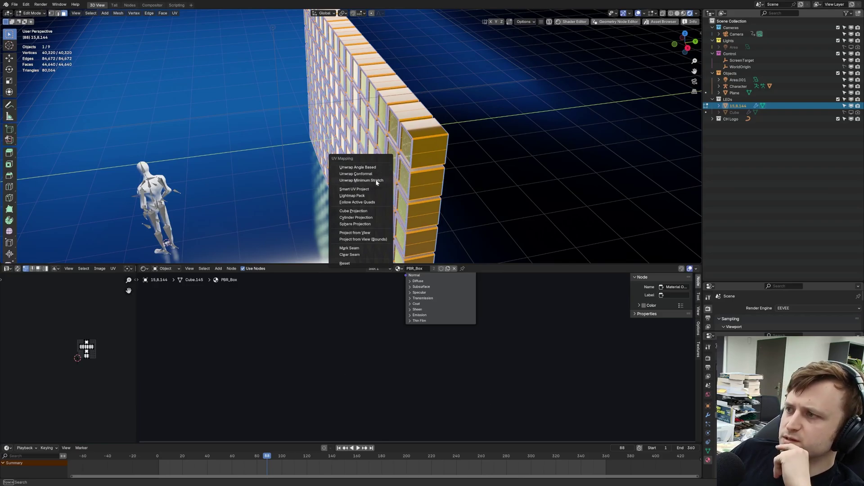
left_click(374, 196)
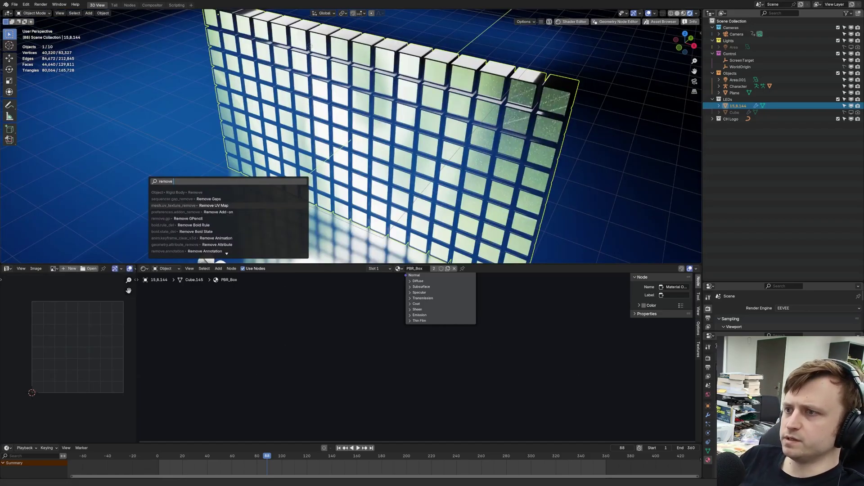
key("Escape")
Enter Edit Mode in face selection on the joined wall and start selecting the top row's front screen faces in solid shading.
key("Tab")
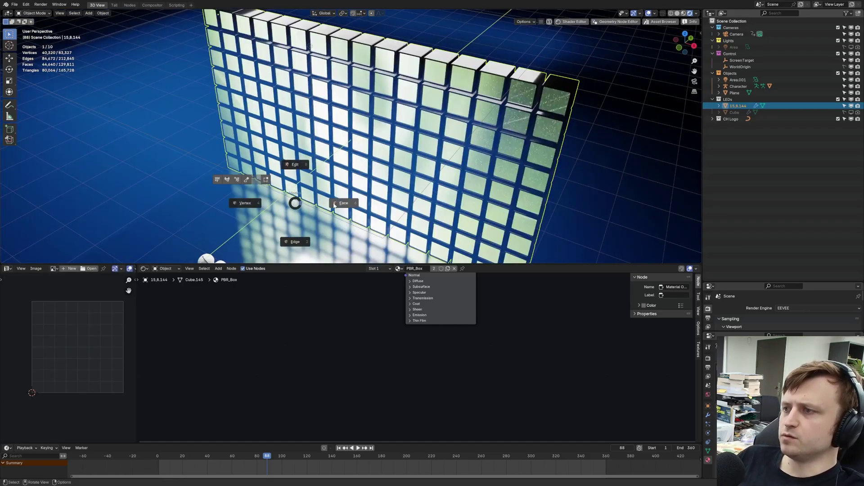
left_click(339, 203)
scroll(91, 348, "up", 1)
middle_click_drag(430, 145, 445, 135)
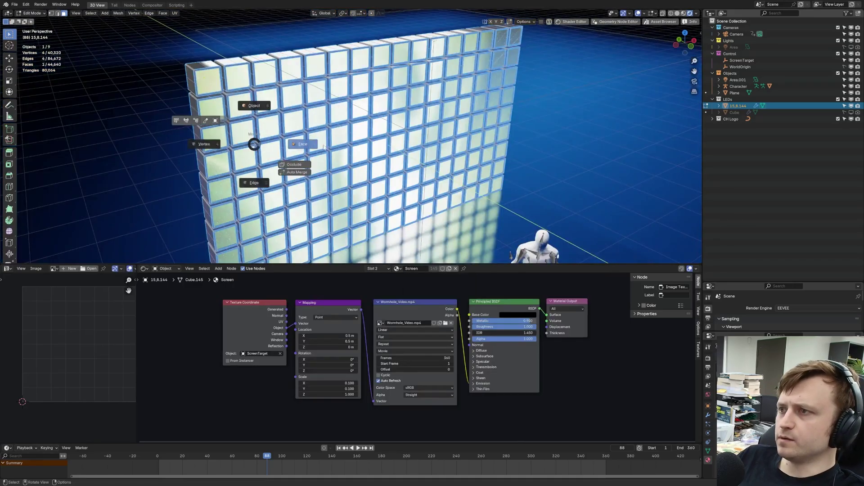
middle_click_drag(261, 45, 301, 118)
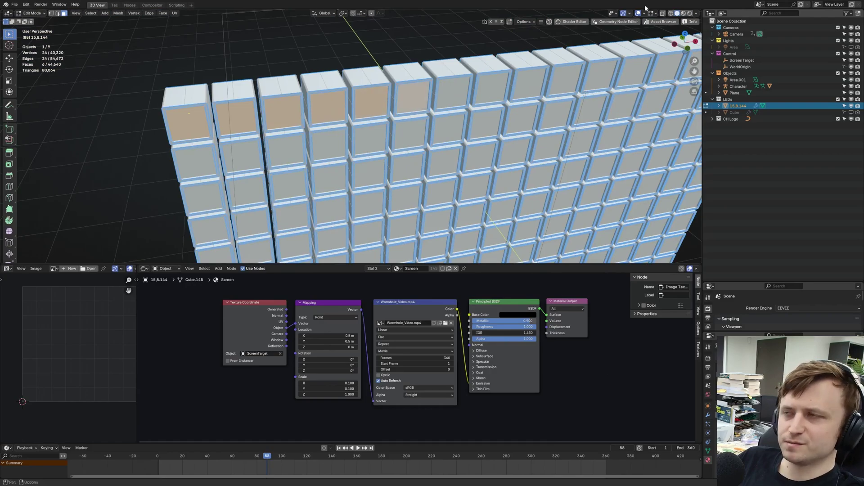
left_click(696, 14)
Add the remaining front screen faces to the selection row by row across the whole wall, and save the file.
left_click(538, 105, "shift")
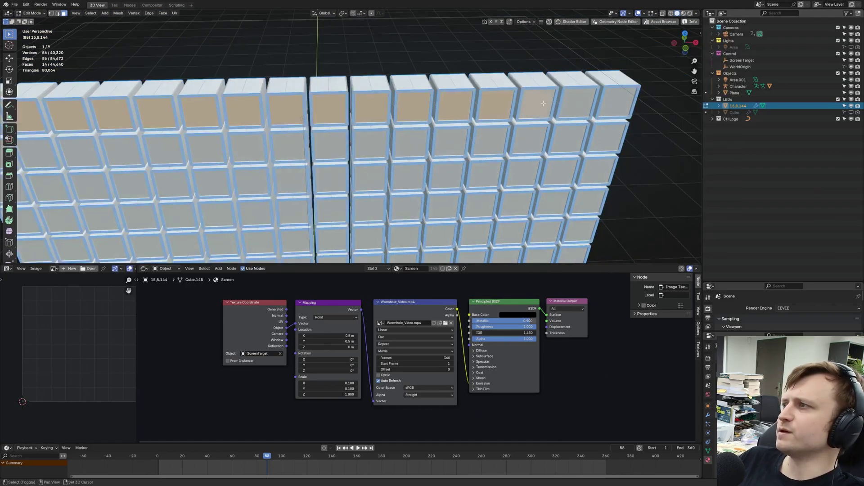
left_click(577, 104, "shift")
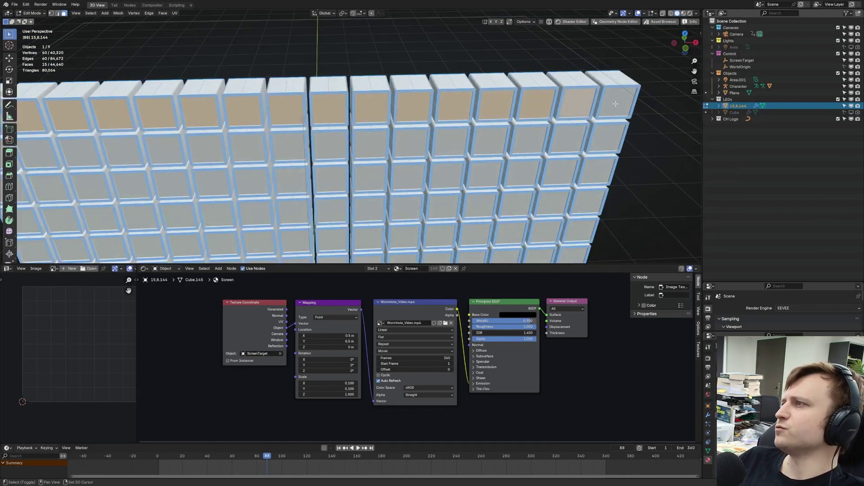
left_click(618, 102, "shift")
left_click(606, 139, "shift")
left_click(569, 139, "shift")
left_click(529, 140, "shift")
left_click(491, 140, "shift")
left_click(450, 141, "shift")
left_click(410, 142, "shift")
middle_click_drag(411, 141, 432, 126)
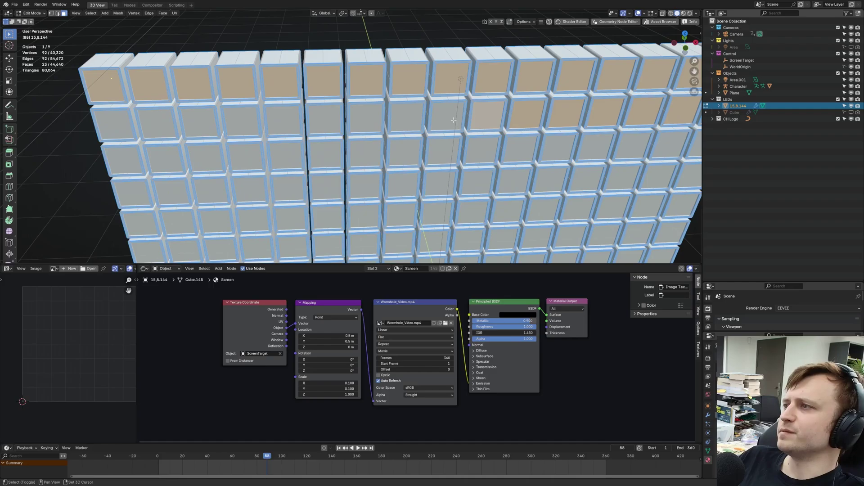
left_click(444, 118, "shift")
left_click(402, 121, "shift")
left_click(363, 118, "shift")
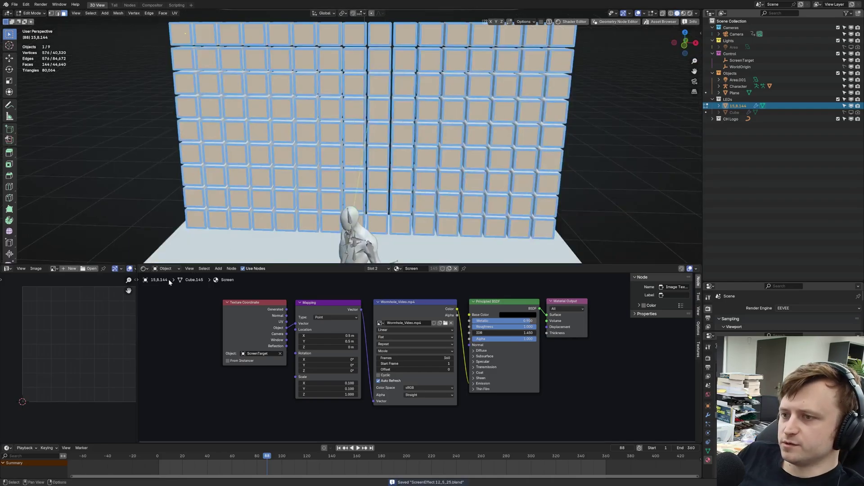
Try a Conformal unwrap of the selected front faces in a widened UV Editor and undo it.
left_click_drag(135, 316, 190, 317)
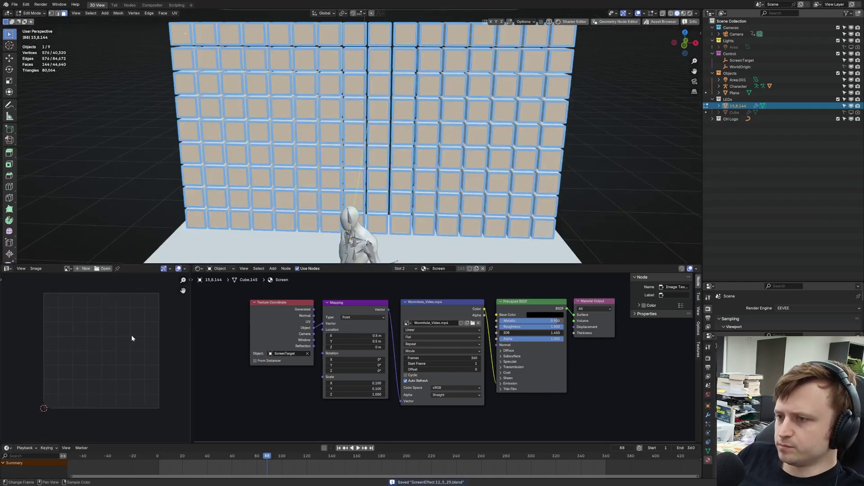
key("u")
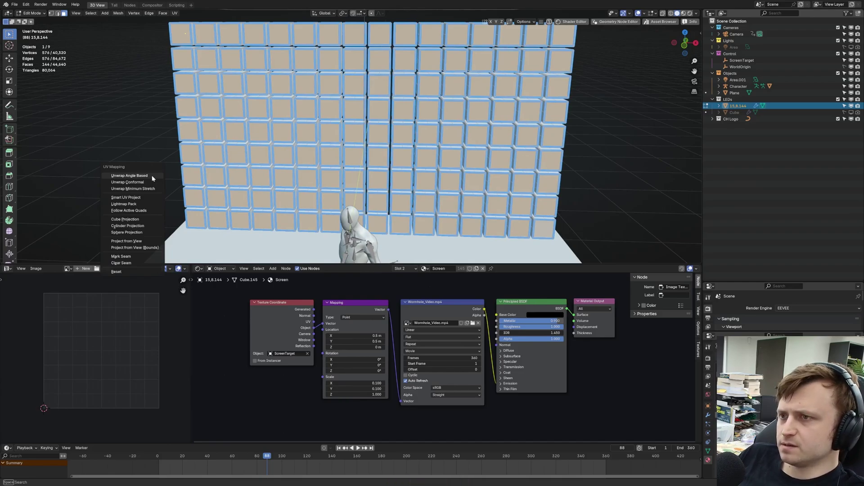
left_click(154, 181)
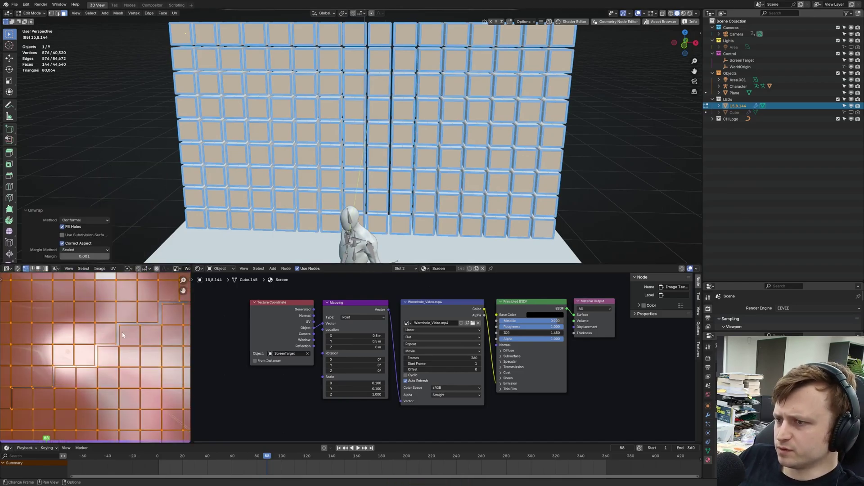
key("ctrl+z")
Unwrap the selected front faces with Cube Projection and bring their whole UV grid into view over the video.
middle_click_drag(241, 167, 250, 171)
scroll(250, 170, "down", 2)
key("u")
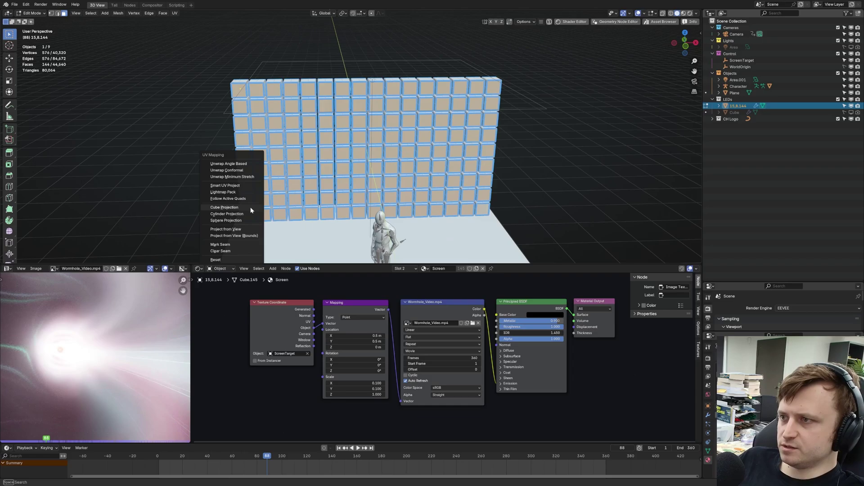
left_click(224, 207)
key("ctrl+Tab")
scroll(111, 343, "down", 2)
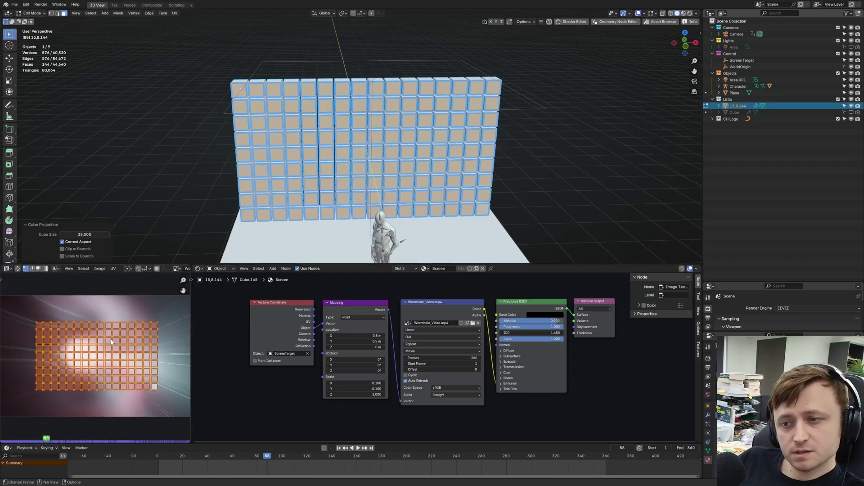
Maximize the UV Editor, scale the UV grid by about 1.75 to fill the video frame, and save the file.
key("ctrl+space")
scroll(163, 105, "up", 2)
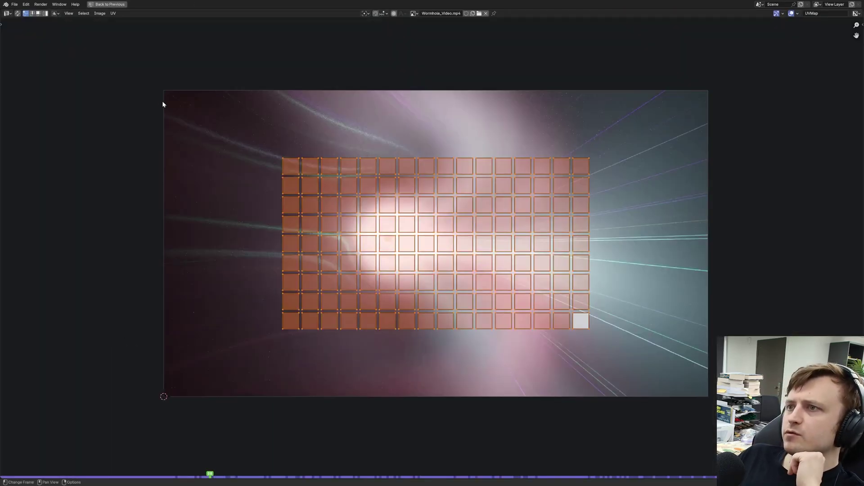
key("s")
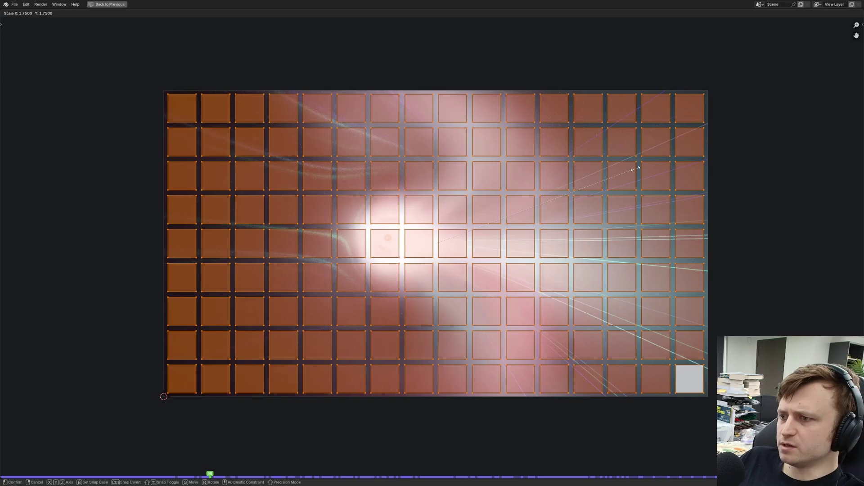
left_click(638, 166)
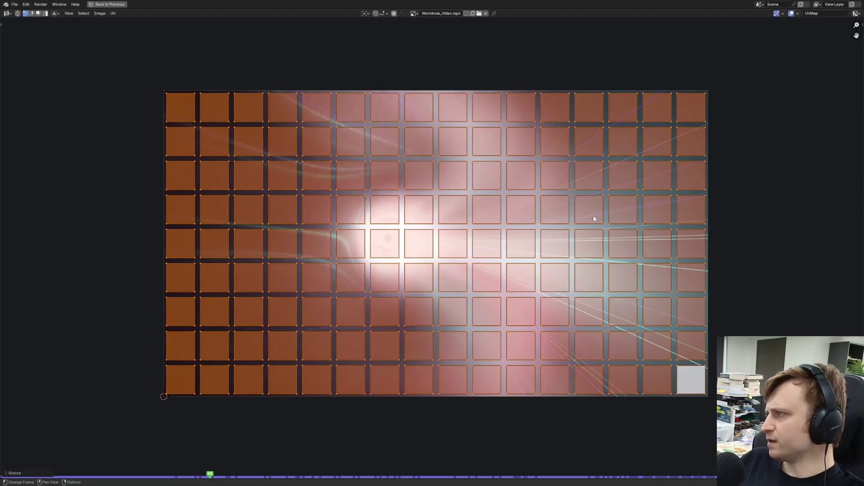
key("ctrl+s")
Deselect the UVs and briefly play the video behind them, then restore the normal editor layout.
key("alt+a")
middle_click_drag(592, 238, 549, 239)
key("space")
key("space")
key("ctrl+space")
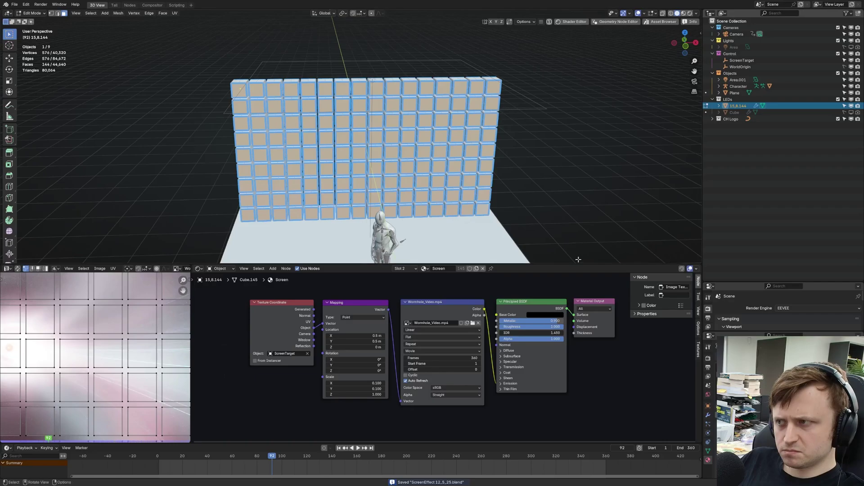
Link the UV coordinates straight into the wormhole video texture's vector input, bypassing the Mapping node, and briefly play the animation.
left_click_drag(292, 315, 301, 318)
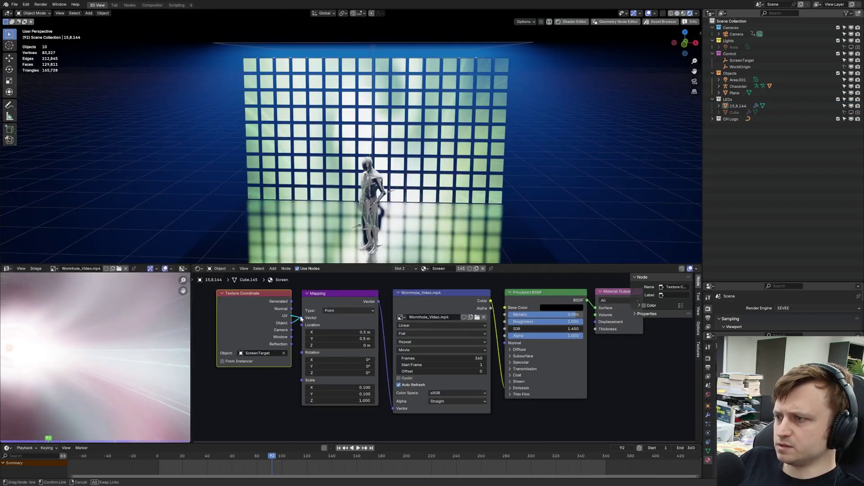
left_click_drag(389, 404, 392, 408)
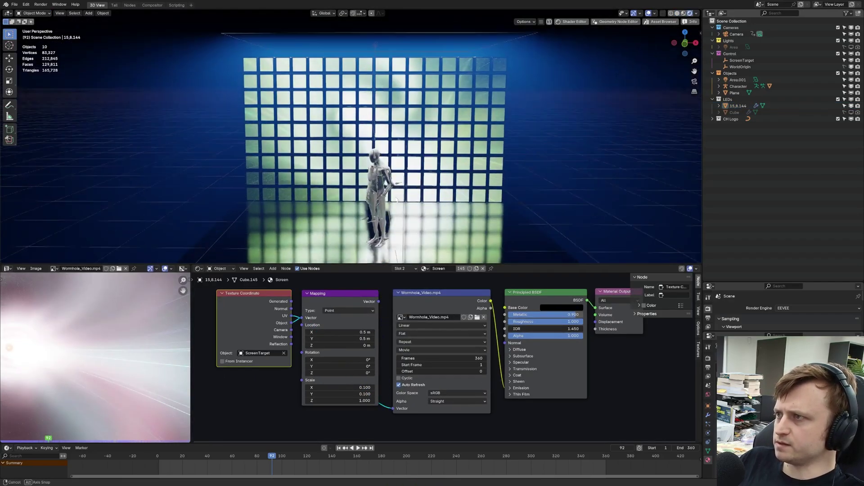
key("space")
key("space")
Try shifting the LED wall about 0.7 m along X with the video playing, undo the move, and save the file.
left_click(460, 183)
key("g")
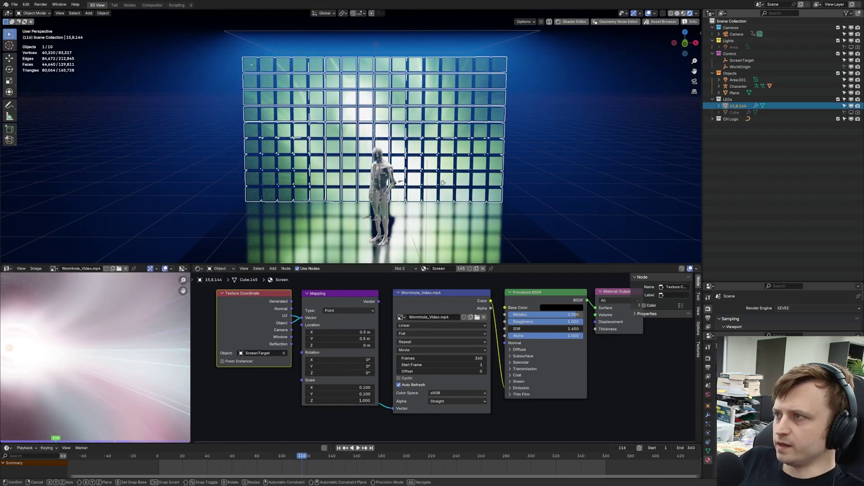
left_click(480, 182)
key("space")
left_click_drag(466, 183, 493, 179)
right_click(450, 180)
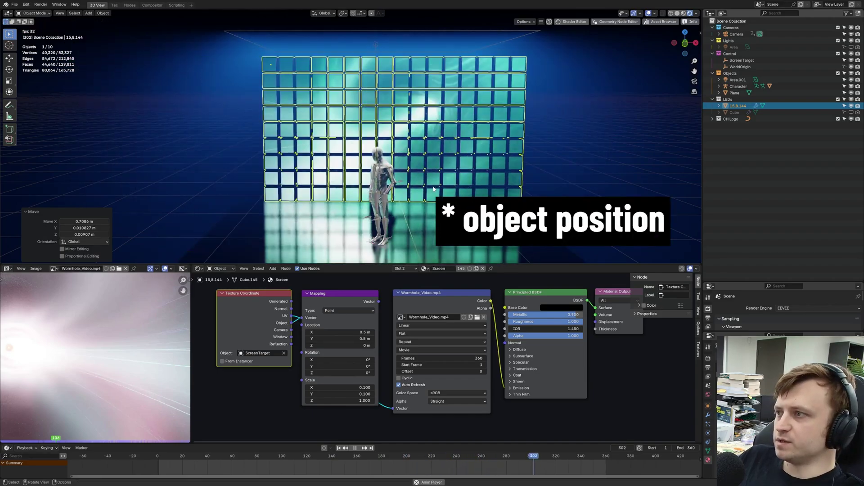
key("ctrl+z")
key("ctrl+s")
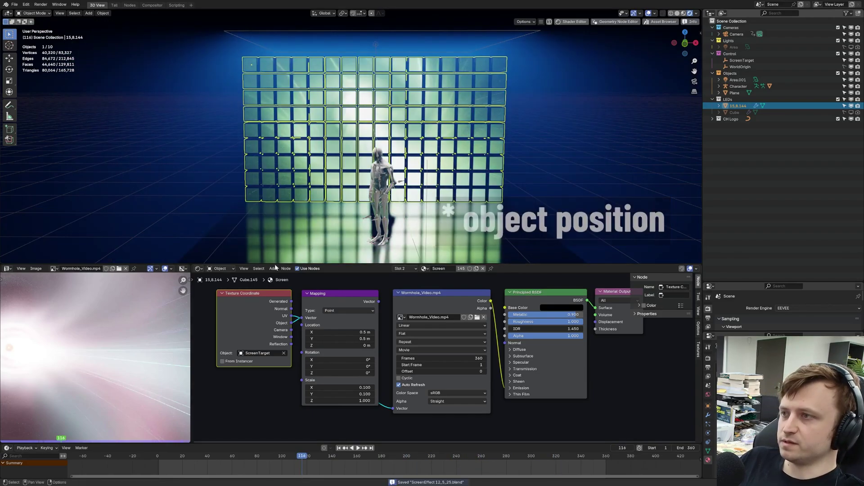
Deselect the LED wall and examine the video across its screens from several angles, comparing it with the source frame.
key("Tab")
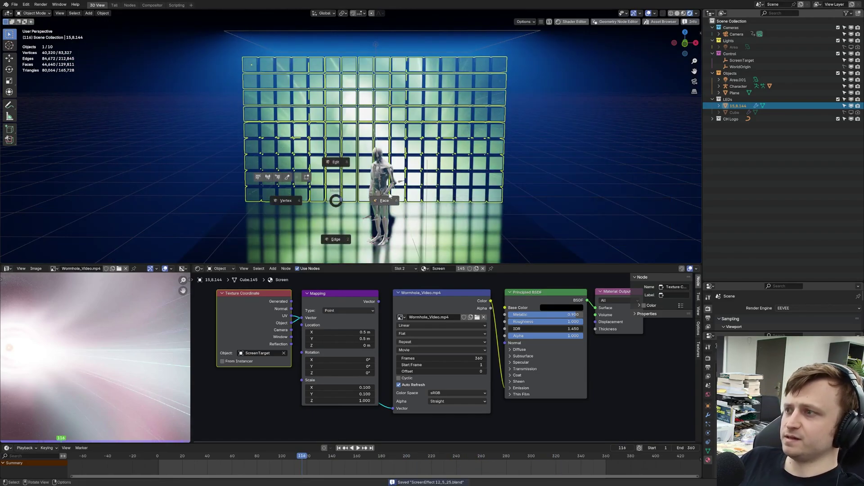
left_click(383, 200)
key("Tab")
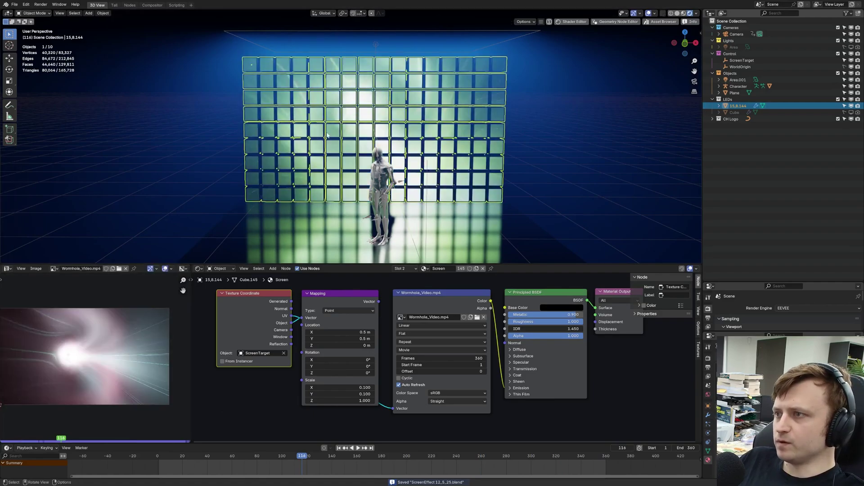
key("alt+a")
middle_click_drag(313, 182, 393, 146)
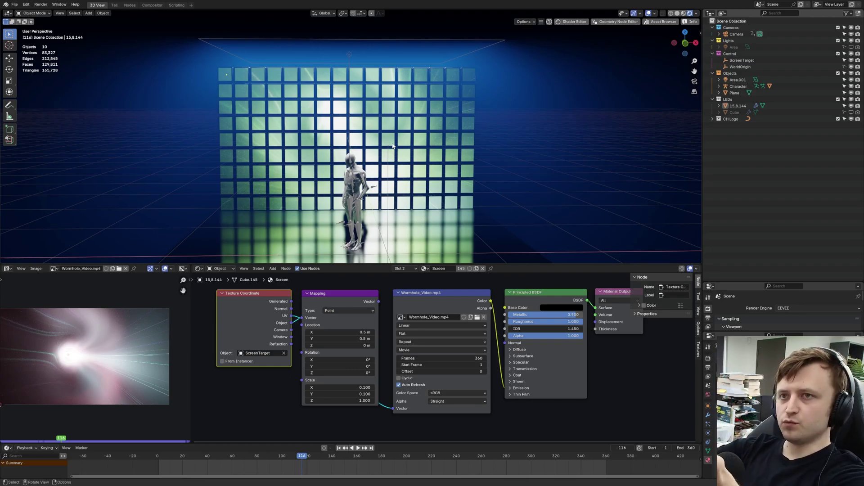
middle_click_drag(392, 145, 377, 194)
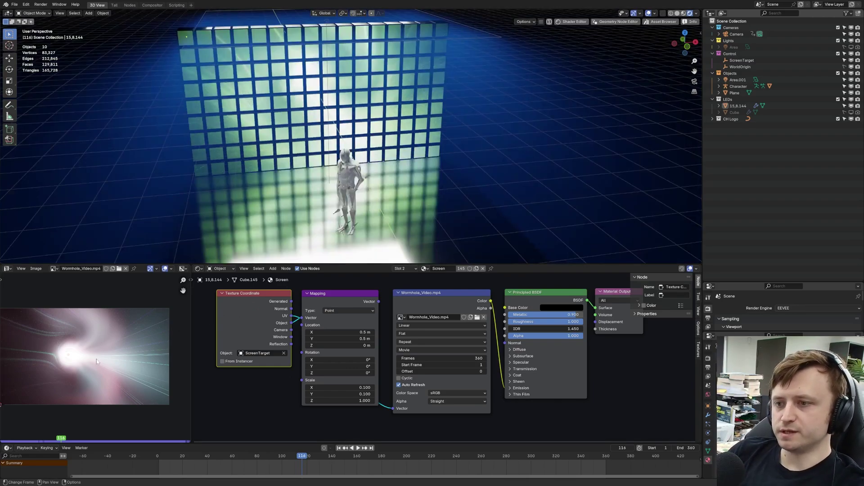
middle_click_drag(96, 361, 116, 361)
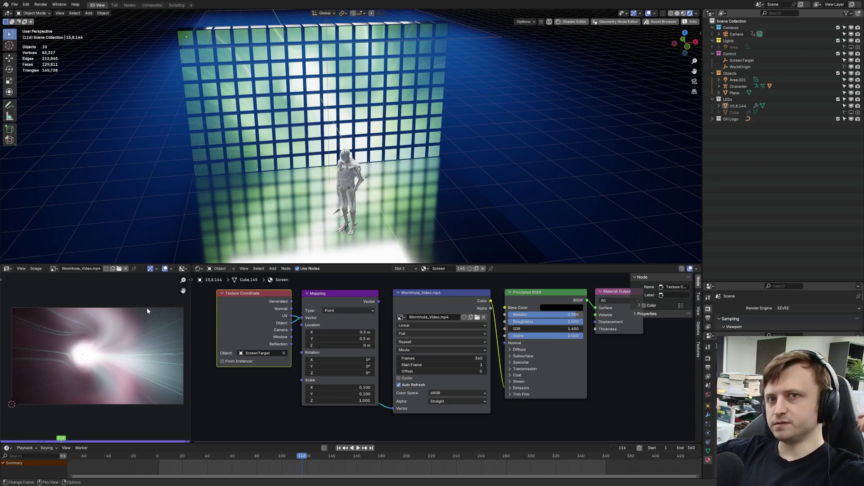
middle_click_drag(235, 196, 378, 182)
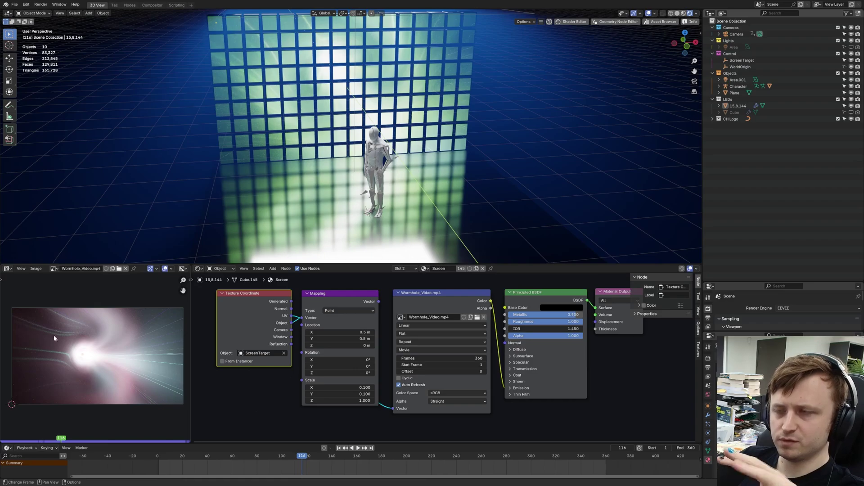
middle_click_drag(311, 194, 329, 148)
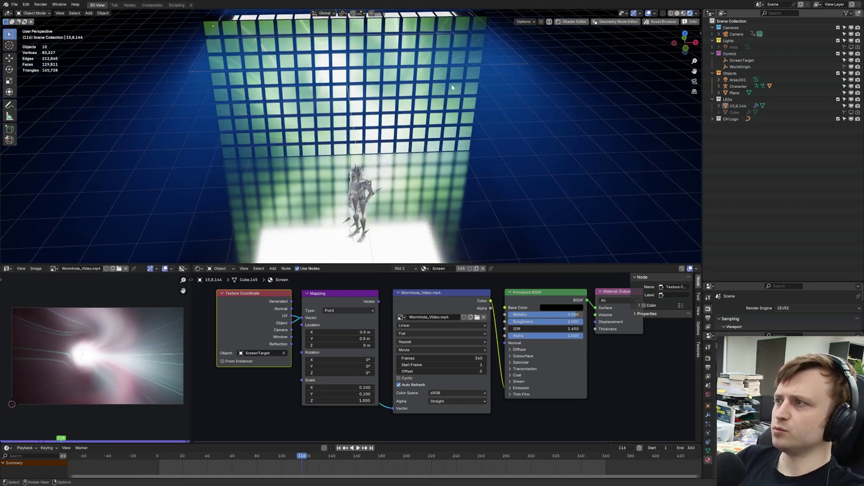
Duplicate the LED wall in place, hide the copy in viewport and render, and rename it "Backup Screens".
left_click(452, 87)
middle_click_drag(452, 87, 416, 145)
key("shift+d")
right_click(415, 145)
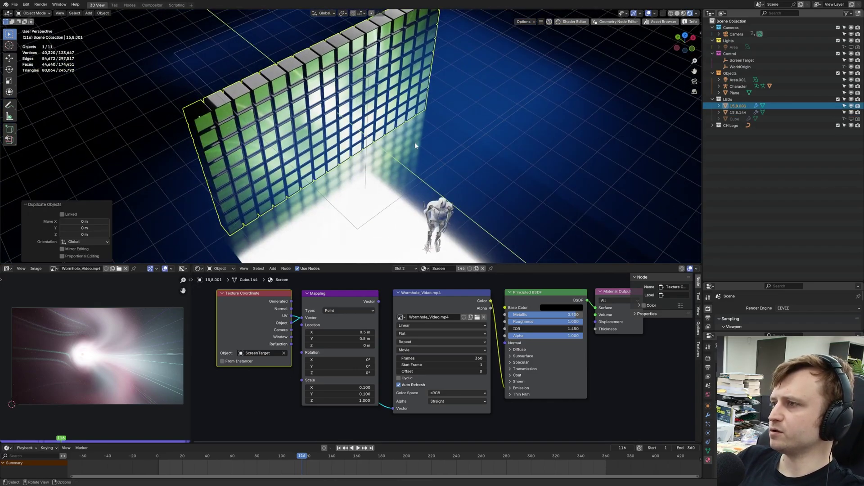
left_click_drag(852, 106, 858, 106)
double_click(738, 106)
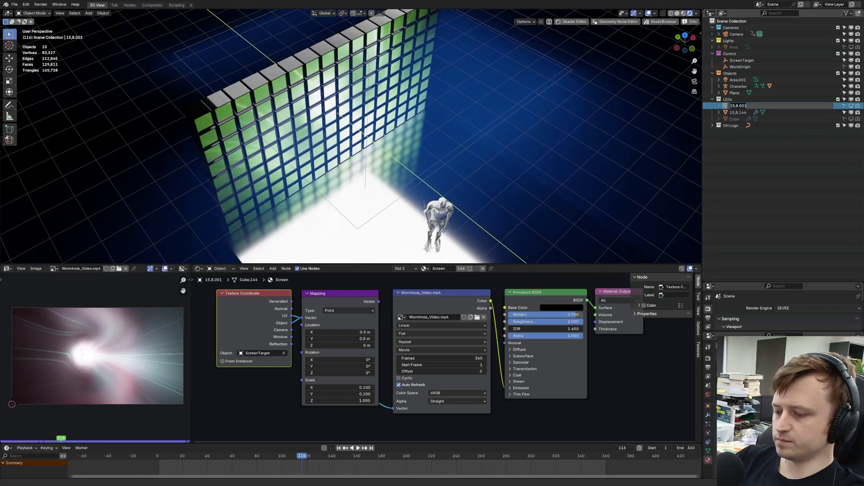
type("Backup Screens")
key("Return")
Separate the cube column at the LED wall's right end into its own object, selecting it in a top wireframe view.
left_click(10, 58)
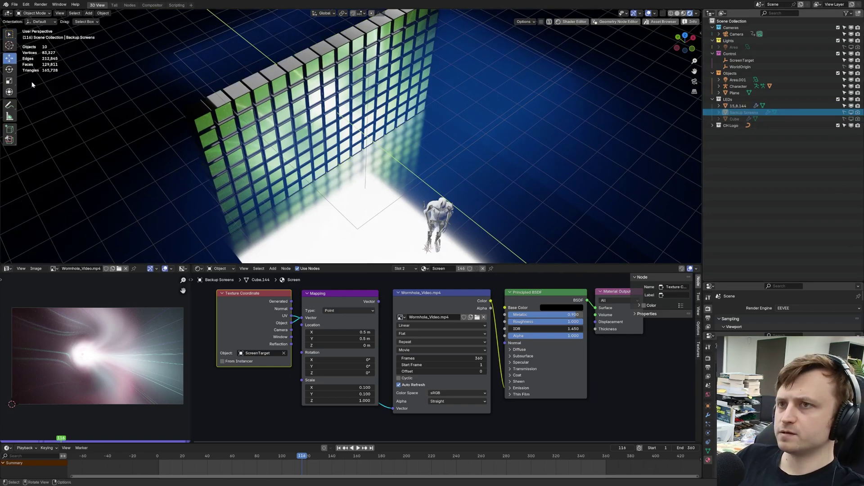
key("t")
left_click(284, 154)
middle_click_drag(284, 154, 383, 144)
key("Tab")
key("alt+a")
key("KP_7")
middle_click_drag(436, 140, 361, 151, "shift")
key("z")
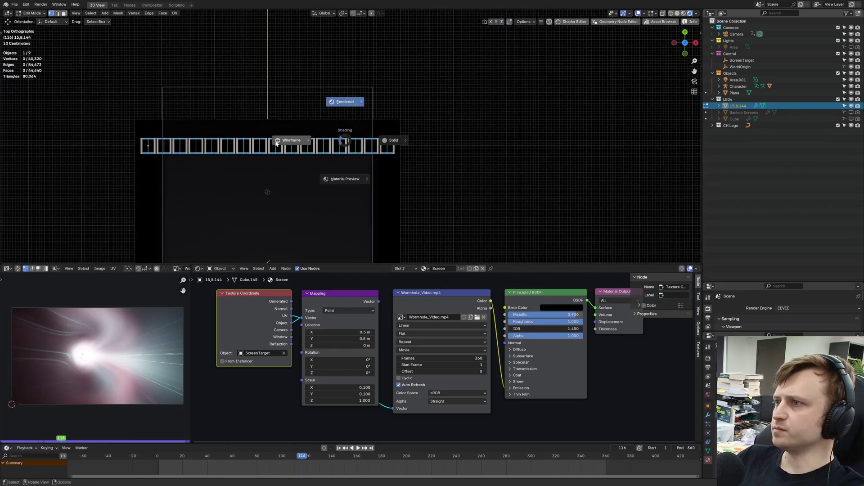
left_click(276, 141)
scroll(408, 178, "up", 3)
left_click_drag(441, 122, 398, 196)
middle_click_drag(399, 196, 389, 160)
key("p")
left_click(356, 186)
key("Tab")
Restore rendered shading and move the separated column about 3.1 m forward along Y with the video playing.
key("z")
left_click(428, 193)
left_click(390, 168)
key("z")
scroll(390, 169, "down", 2)
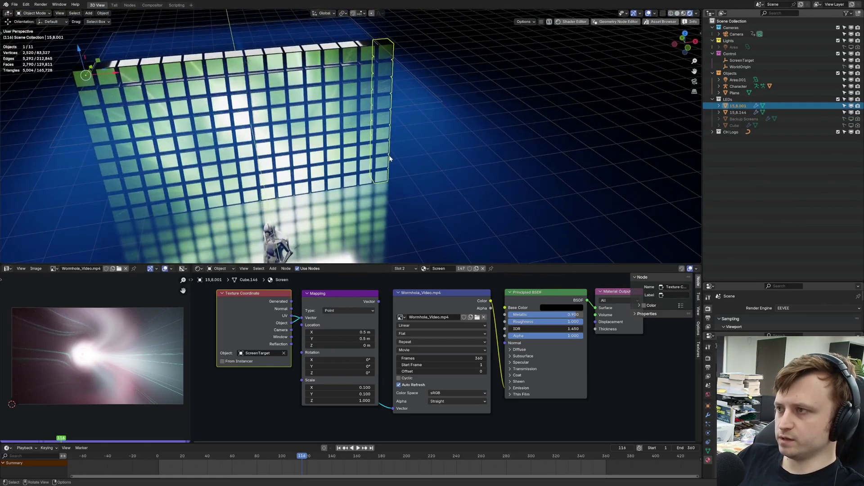
key("space")
key("g")
key("y")
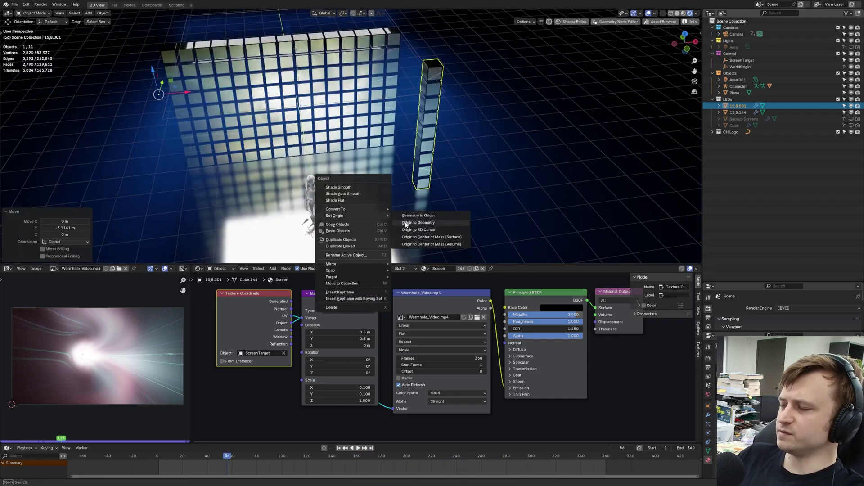
Set the separated column's origin to its geometry and toggle the animation playback.
left_click(407, 224)
middle_click_drag(407, 226, 414, 197)
key("space")
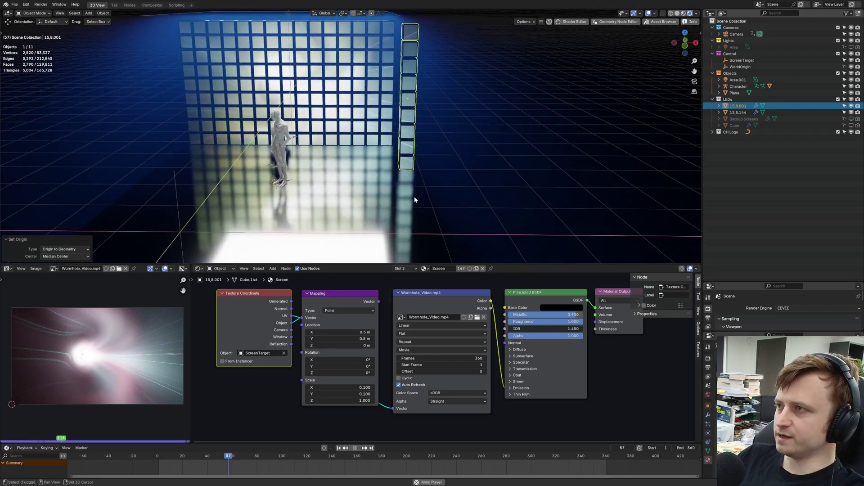
Try a free trackball rotation of the separated column while the video plays.
key("F3")
key("Escape")
key("r")
key("r")
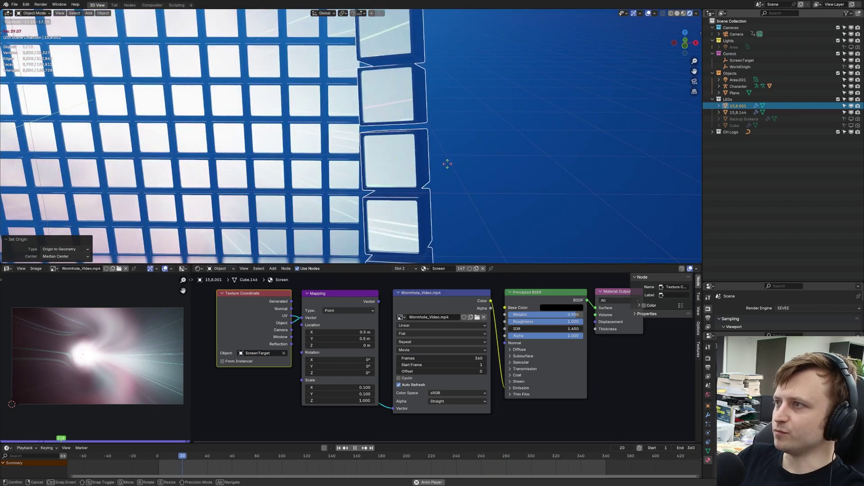
right_click(445, 168)
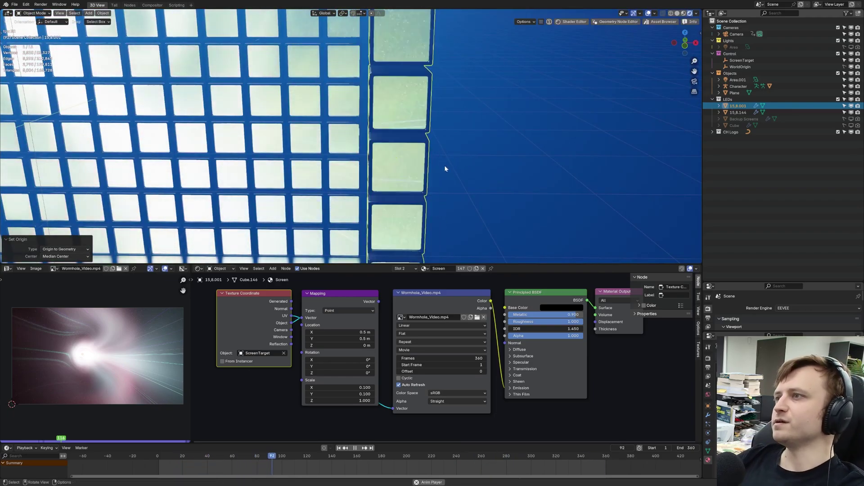
scroll(382, 204, "down", 6)
key("space")
Move the separated column horizontally by about -3.18 m in X and -0.99 m in Y, close to the character.
scroll(382, 204, "down", 3)
key("g")
key("shift+z")
middle_click_drag(396, 135, 404, 191)
left_click(419, 166)
scroll(383, 127, "up", 4)
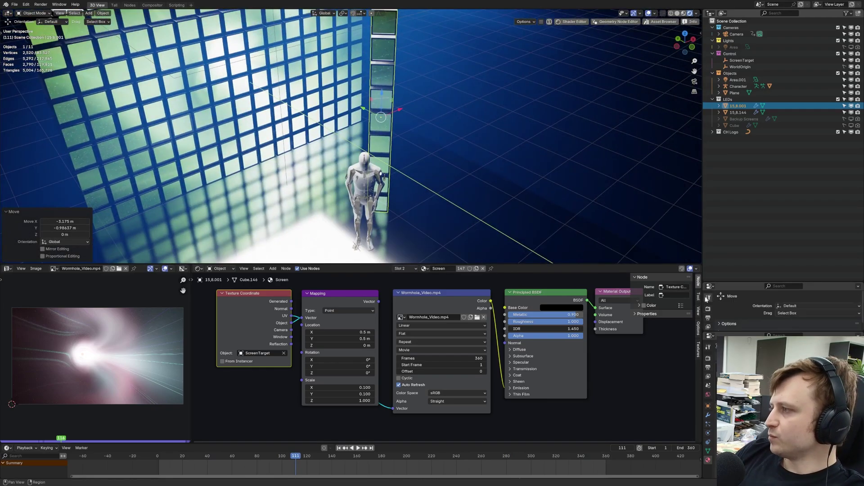
Switch the render engine to Cycles and hide the main LED wall and the area light.
left_click(792, 308)
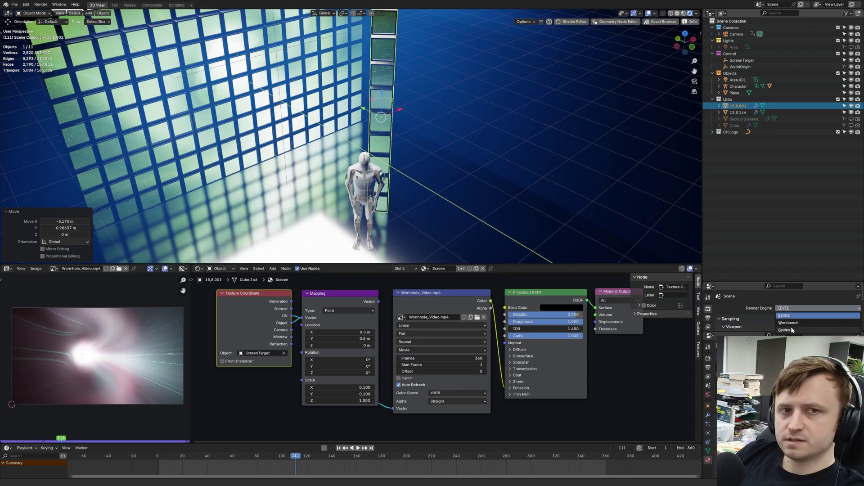
left_click(791, 331)
left_click_drag(762, 282, 762, 202)
left_click(711, 336)
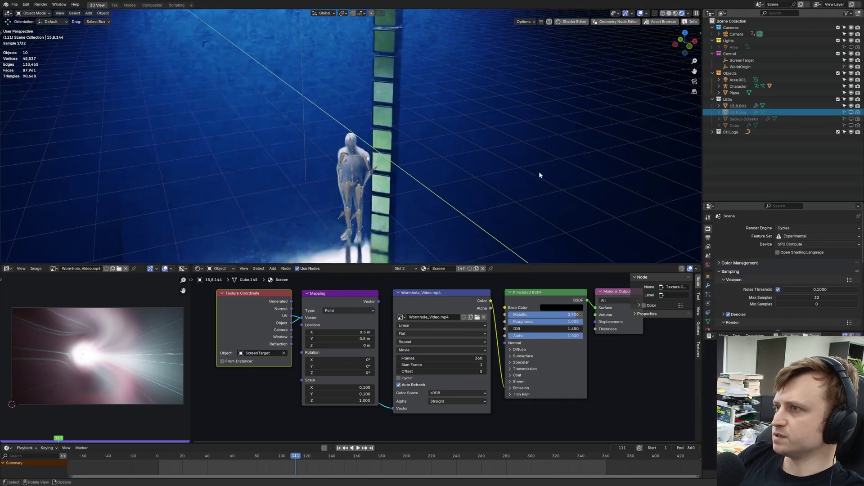
middle_click_drag(540, 174, 586, 147)
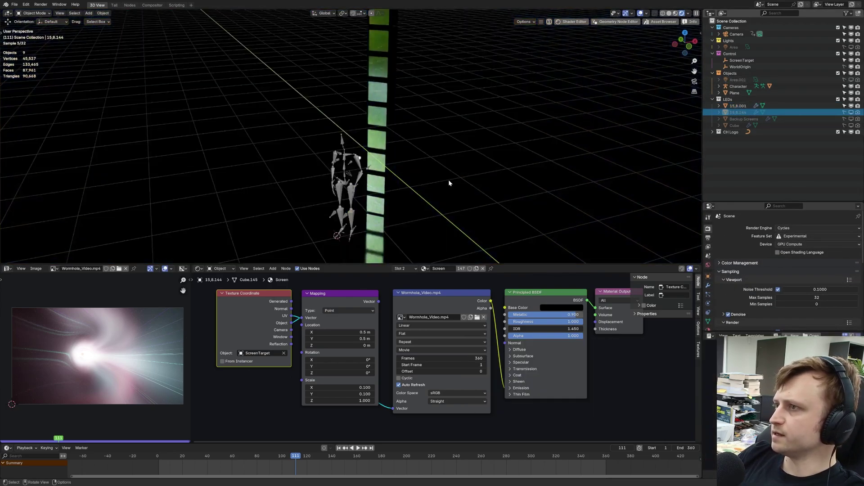
Select the separated column and adjust its position next to the character.
middle_click_drag(449, 183, 377, 207)
left_click(364, 135)
left_click_drag(368, 75, 344, 87)
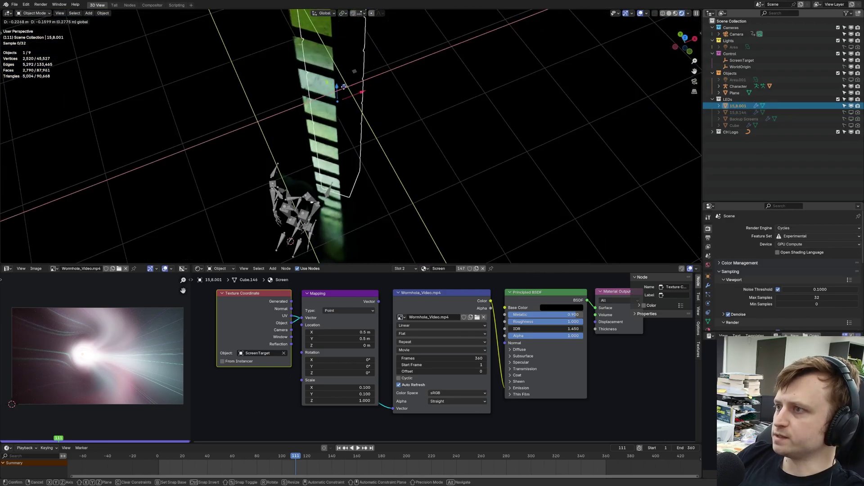
left_click_drag(344, 87, 352, 86)
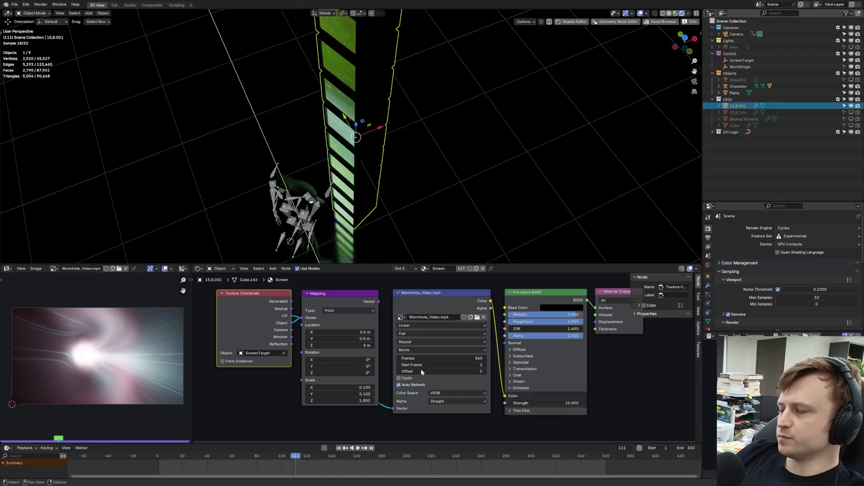
Set the Screen material's emission strength to 100, deselect the column, and view its light on the character.
middle_click_drag(415, 193, 395, 156)
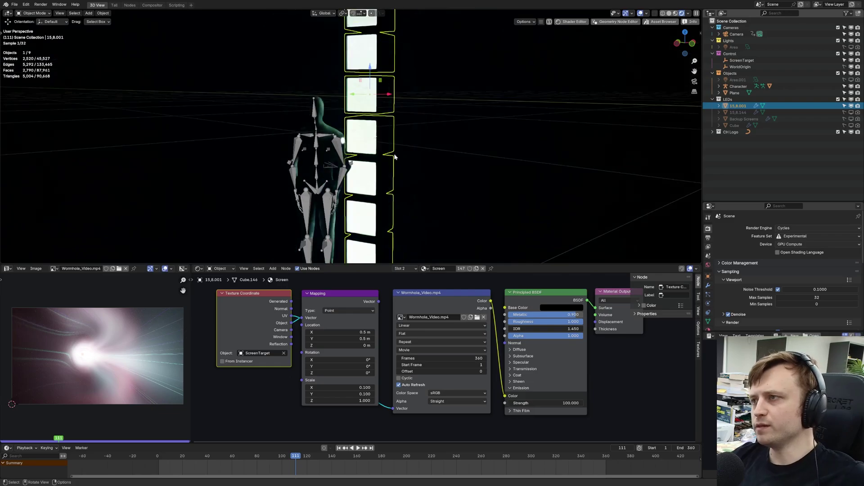
middle_click_drag(369, 112, 386, 227)
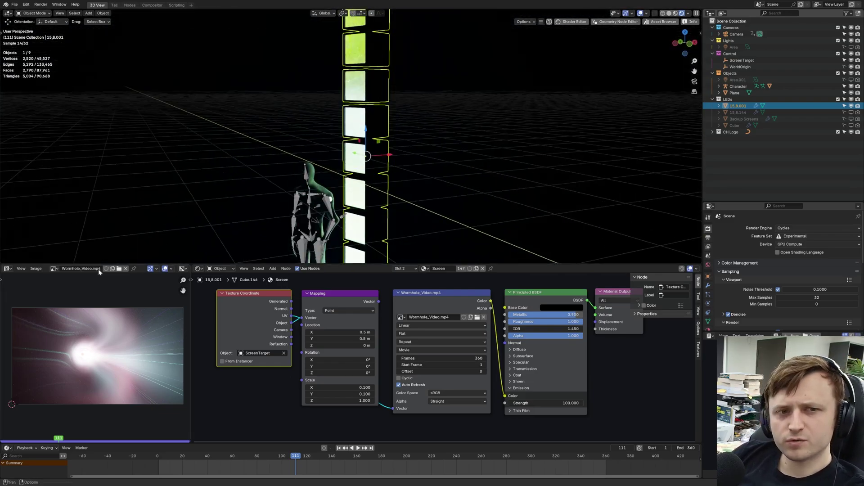
middle_click_drag(369, 198, 354, 170)
key("alt+a")
scroll(355, 170, "up", 2)
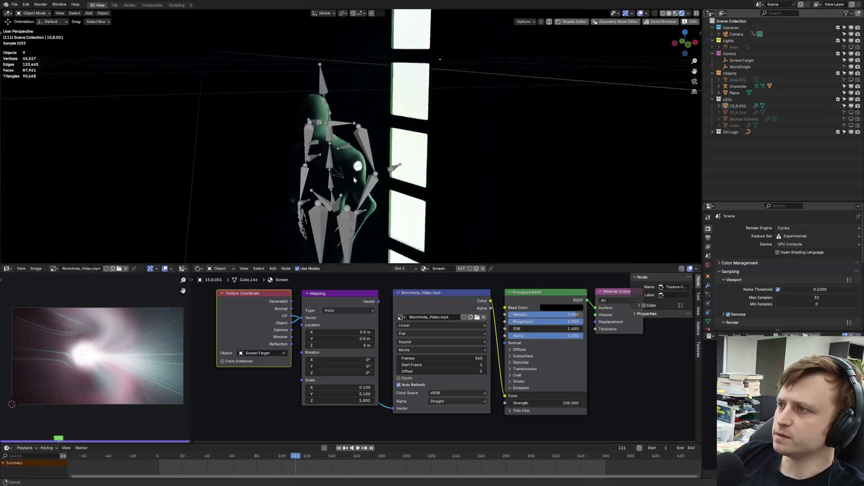
Hide the viewport overlays and play the animation from its first frame.
key("shift+alt+z")
key("shift+Left")
key("space")
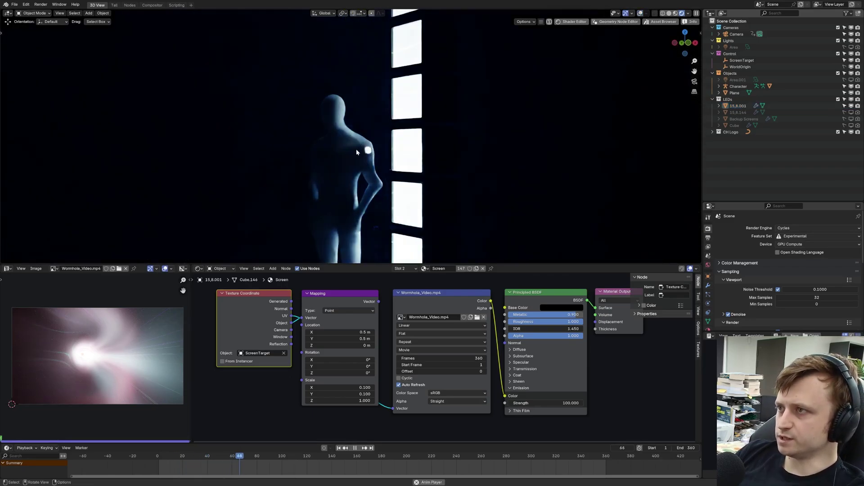
Split the Shader Editor in two and show the whole World node tree in the second one.
left_click_drag(700, 262, 395, 270)
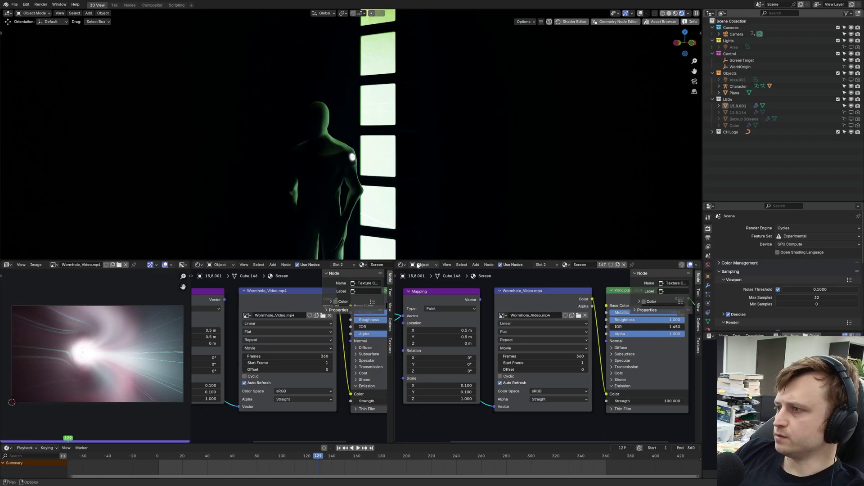
left_click(424, 265)
left_click(424, 288)
key("Home")
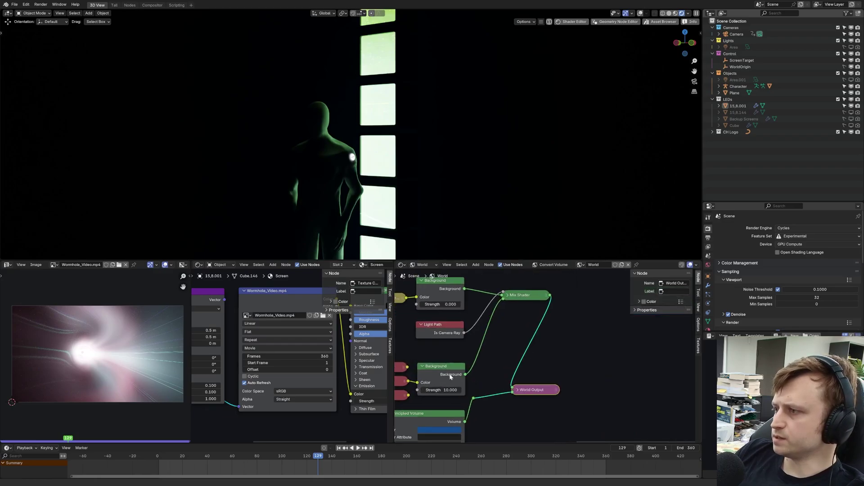
Change the world's Principled Volume color to white and play the animation in a closer view of the character and column.
left_click(518, 390)
scroll(521, 396, "up", 1)
middle_click_drag(521, 396, 567, 305)
left_click(479, 341)
left_click(523, 221)
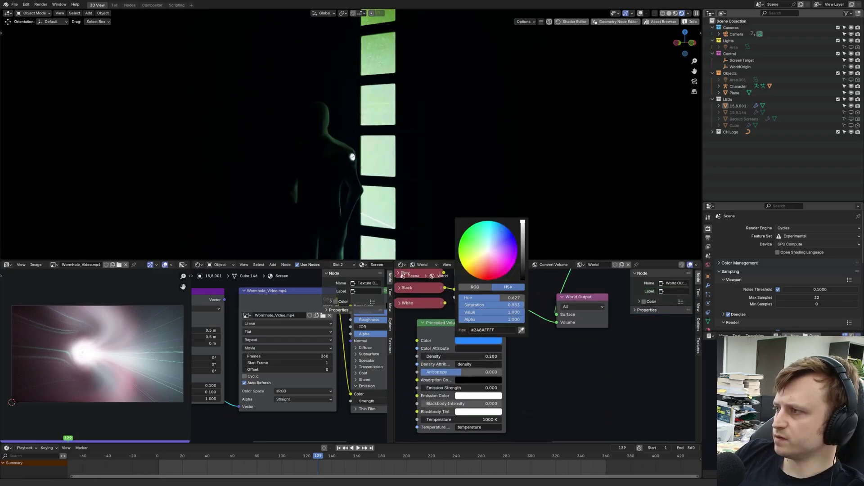
left_click(488, 250)
middle_click_drag(356, 210, 375, 185, "shift")
scroll(386, 177, "up", 2)
key("space")
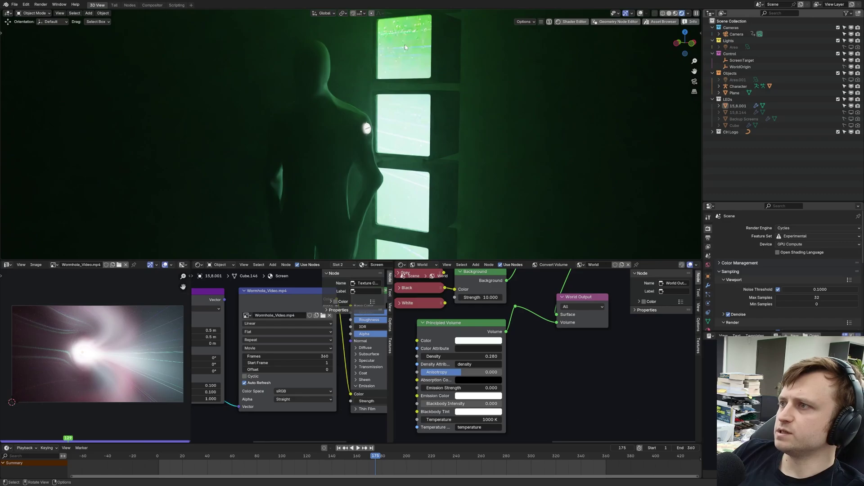
Preview the animation and set the Screen material's emission strength to 300.
key("space")
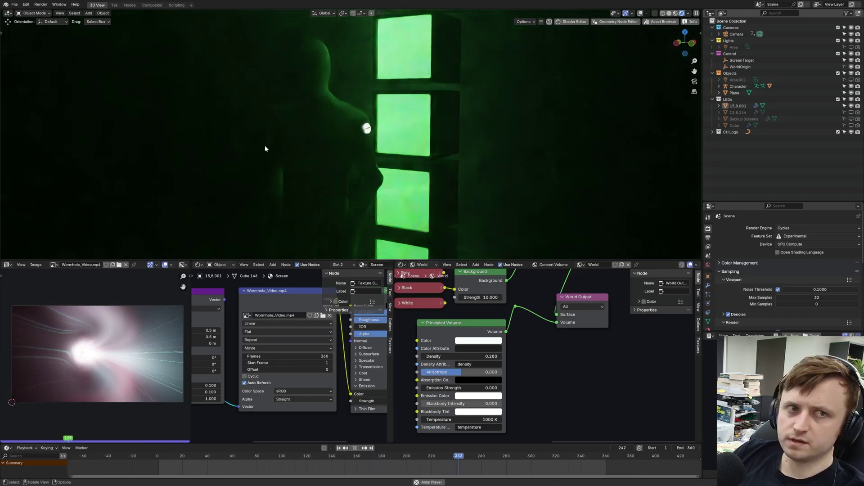
key("space")
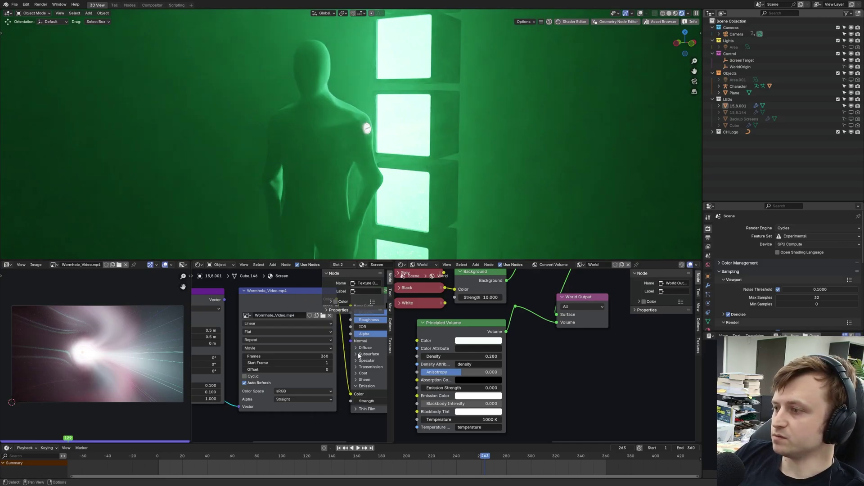
double_click(309, 388)
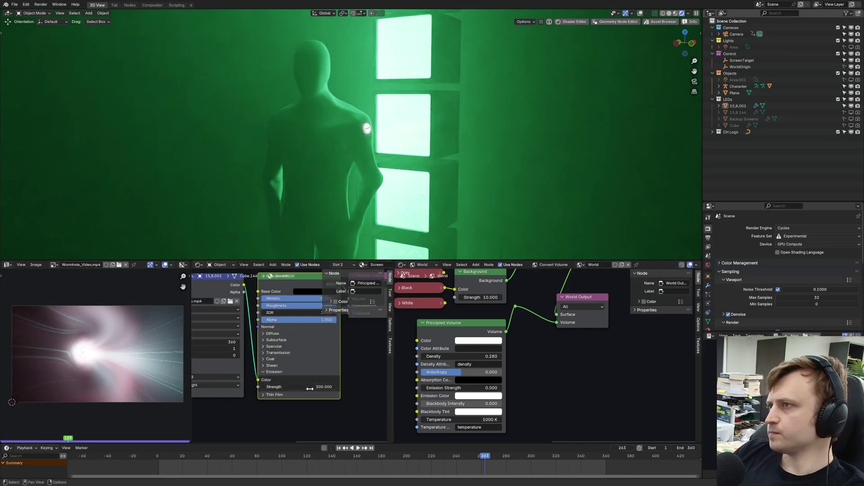
type("300")
key("Return")
Play and stop the animation with the character silhouetted against the screen column, and save the file.
middle_click_drag(405, 225, 457, 211)
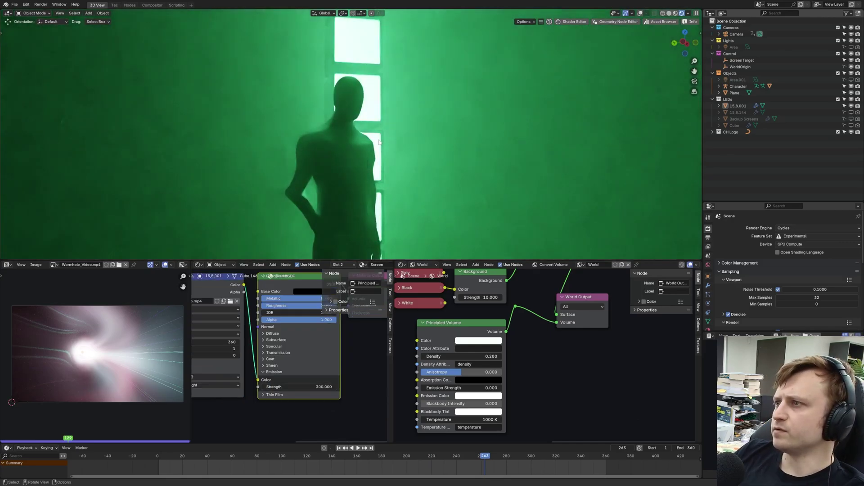
key("space")
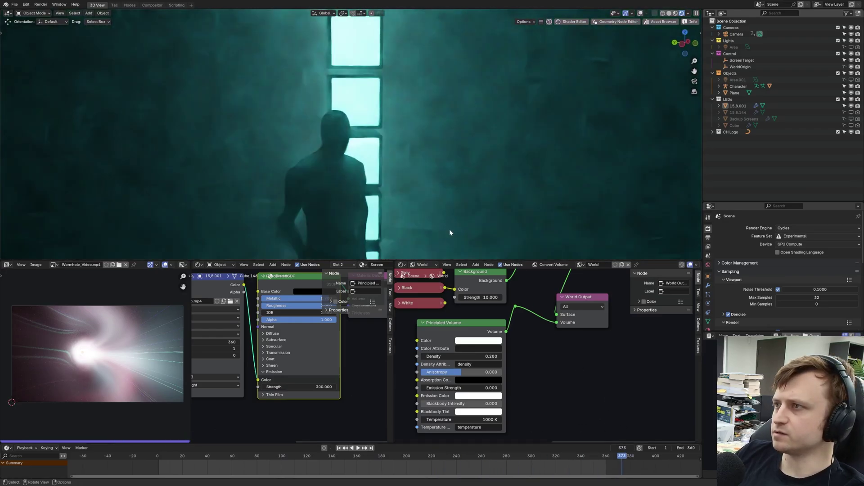
key("space")
key("ctrl+s")
scroll(386, 209, "down", 1)
scroll(386, 210, "up", 2)
middle_click_drag(385, 210, 371, 180, "shift")
key("alt+shift+z")
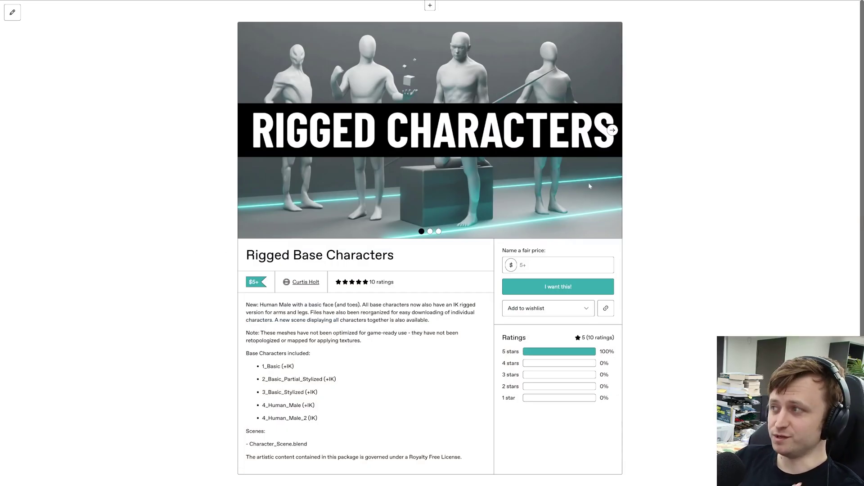
Browse the preview images on the Rigged Base Characters product page in the web browser.
left_click(613, 131)
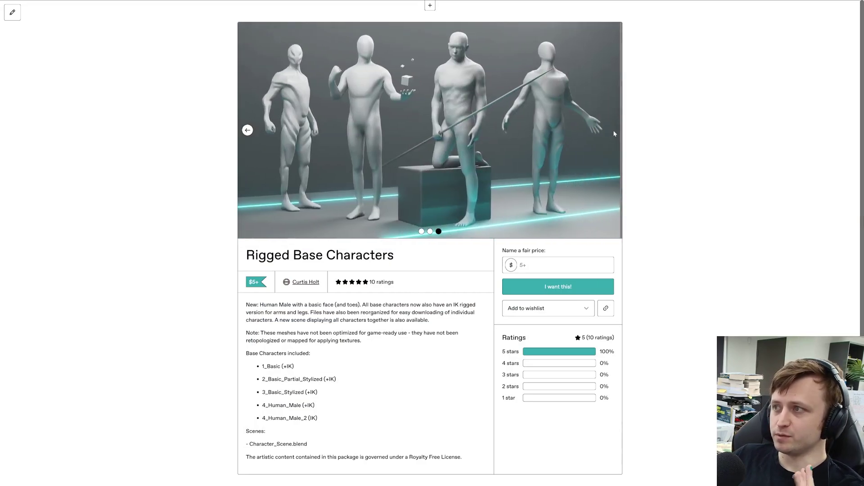
left_click(612, 132)
left_click(247, 132)
left_click(247, 133)
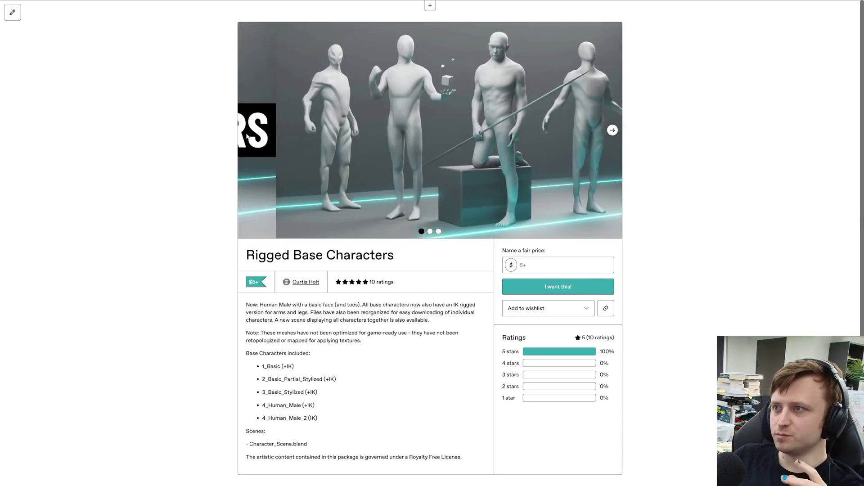
left_click(612, 130)
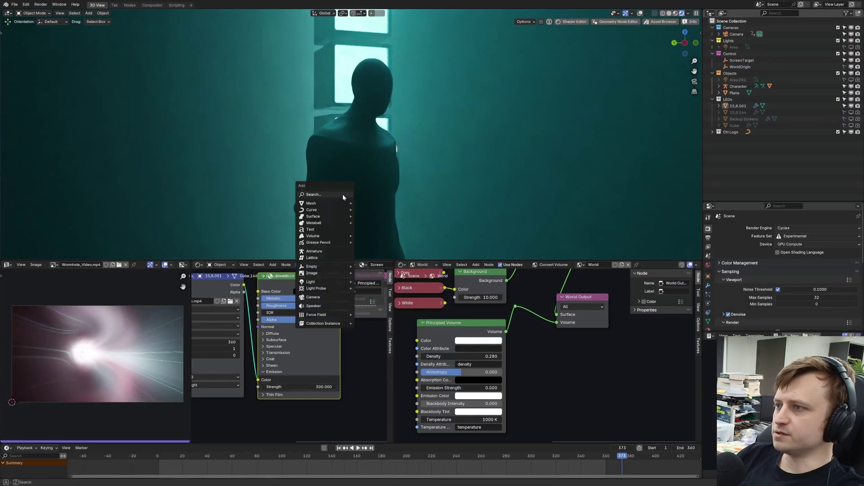
Back in Blender, add a camera aligned to the current view of the character and look through it.
left_click(343, 193)
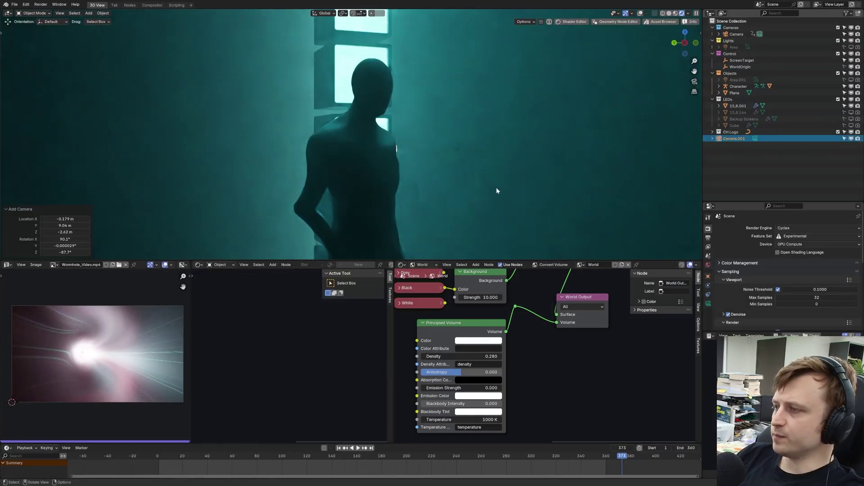
key("F3")
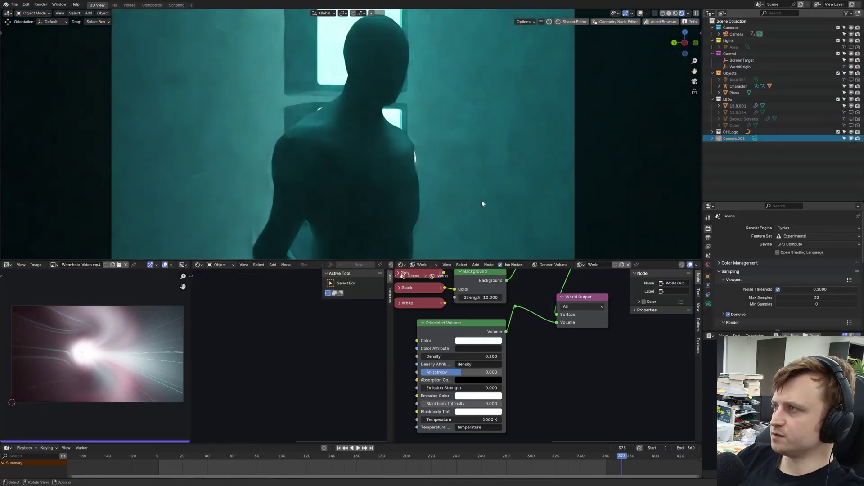
scroll(477, 198, "down", 2)
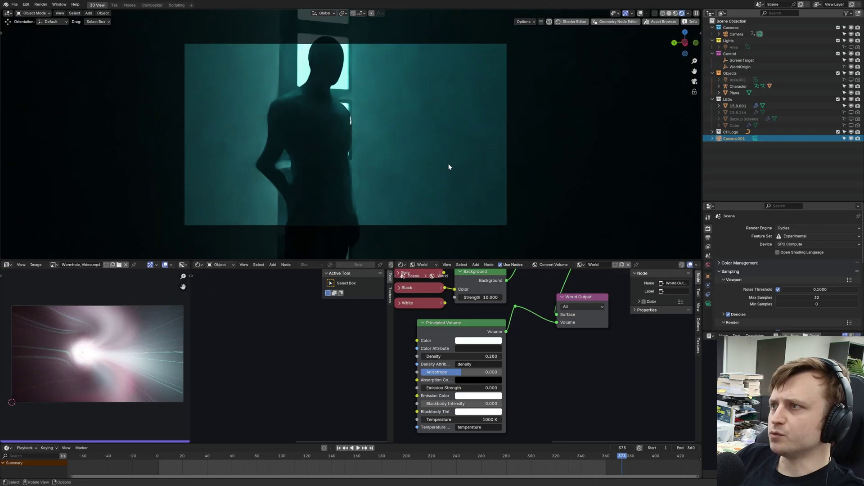
Switch to solid shading, unhide the full LED wall for viewport and render, and select it with overlays shown.
middle_click_drag(448, 167, 405, 187)
key("z")
left_click(489, 191)
scroll(491, 189, "down", 5)
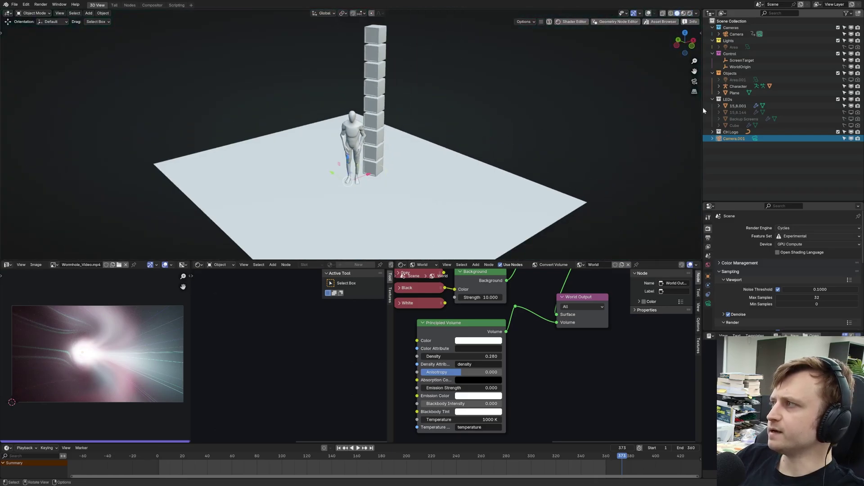
left_click_drag(850, 113, 858, 113)
middle_click_drag(353, 97, 347, 163)
left_click(369, 141)
left_click(302, 85)
key("shift+alt+z")
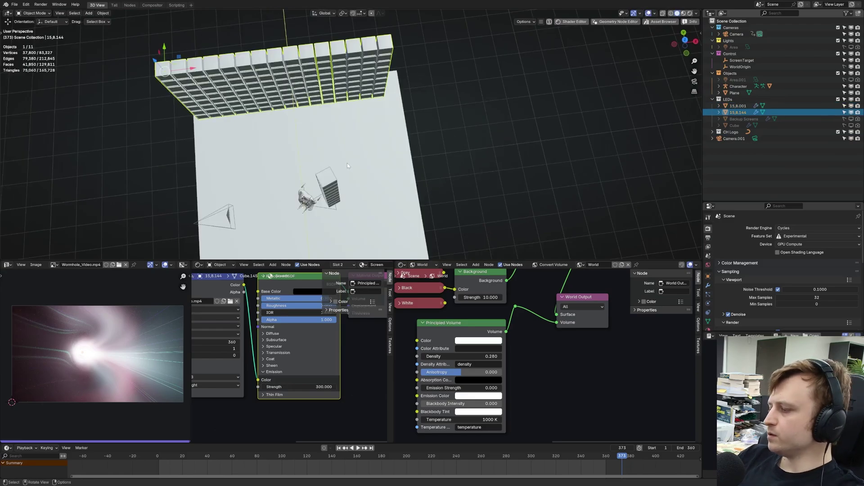
Separate the LED wall's end column into its own object, selecting it from the top view.
key("KP_7")
scroll(380, 153, "up", 4)
middle_click_drag(383, 82, 383, 216, "shift")
key("Tab")
key("alt+a")
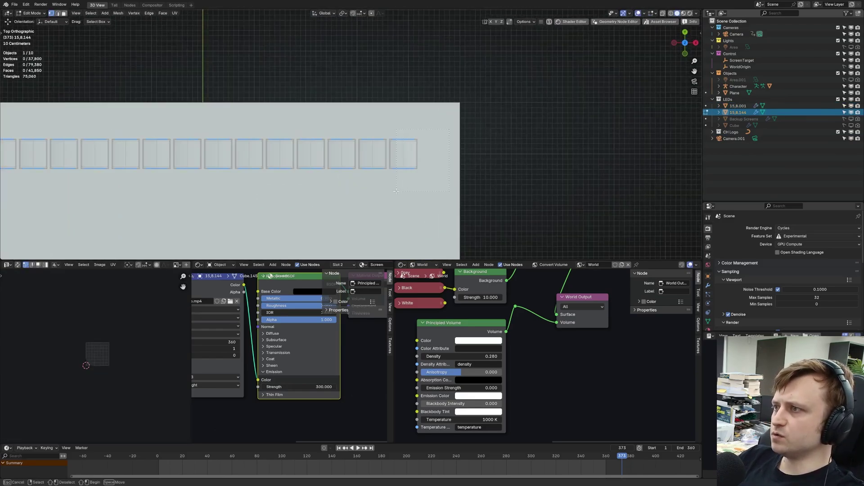
left_click_drag(387, 190, 387, 190)
key("p")
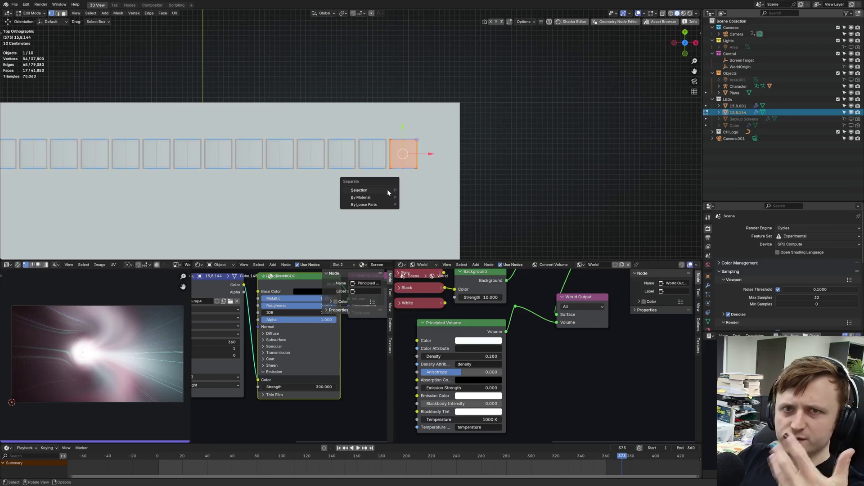
left_click(387, 189)
key("Tab")
Set the separated column's origin to its geometry.
left_click(395, 151)
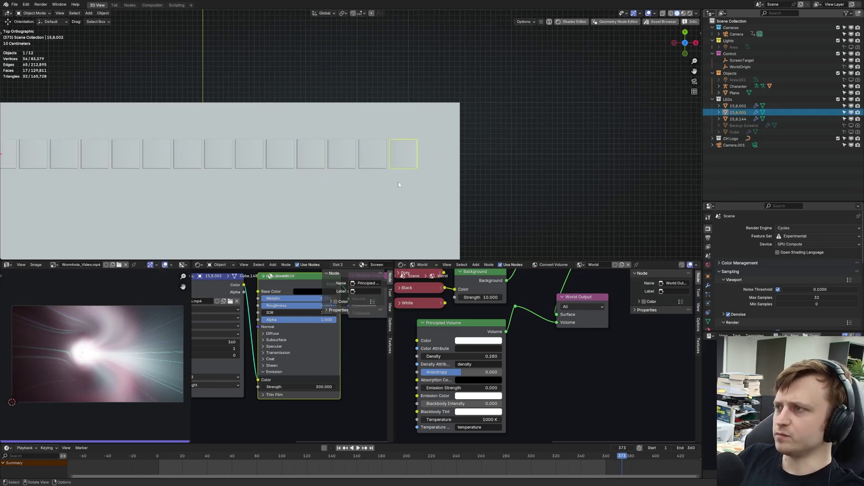
scroll(361, 181, "down", 4)
right_click(369, 156)
left_click(396, 168)
middle_click_drag(396, 169, 394, 160, "shift")
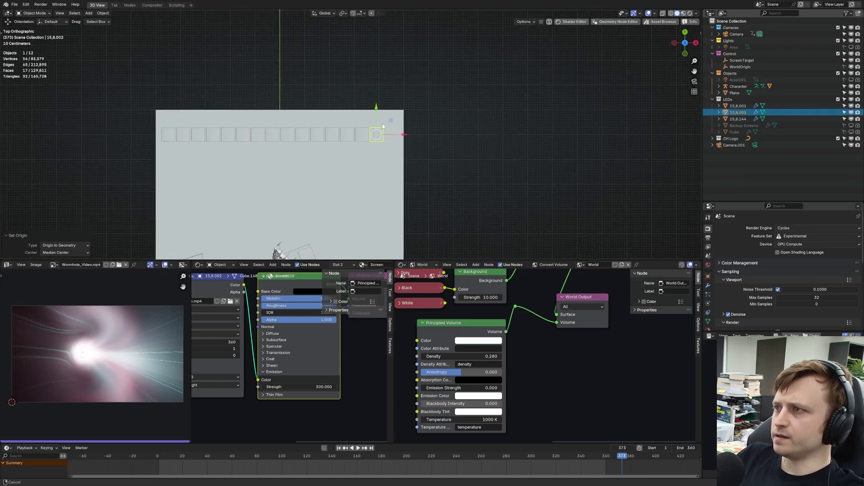
Move the separated column next to the character and rotate it in the top view.
key("g")
left_click(316, 238)
key("r")
left_click(318, 220)
scroll(335, 153, "up", 2)
scroll(335, 154, "up", 1)
left_click_drag(323, 147, 319, 150)
scroll(360, 89, "down", 1)
middle_click_drag(401, 23, 372, 149, "shift")
Separate another end column from the LED wall, box-selecting its vertices in wireframe shading.
left_click(380, 129)
key("Tab")
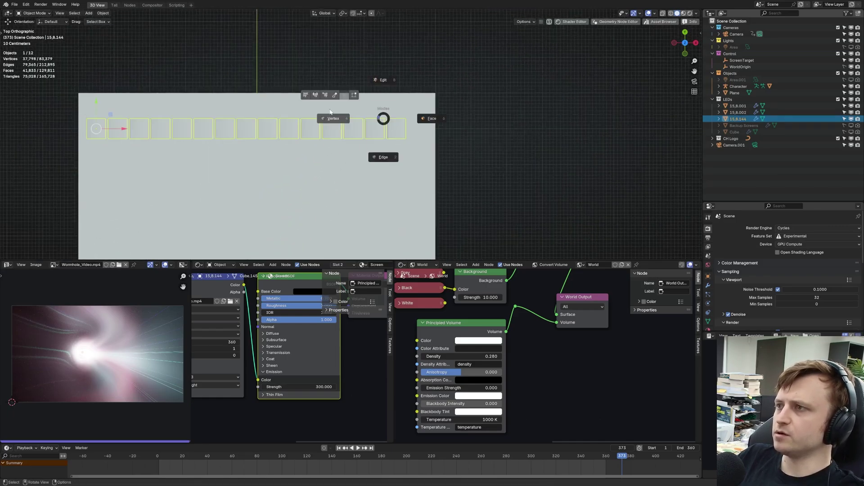
left_click(338, 118)
middle_click_drag(313, 150, 280, 152, "shift")
scroll(280, 152, "up", 2)
key("shift+z")
left_click_drag(403, 103, 354, 169)
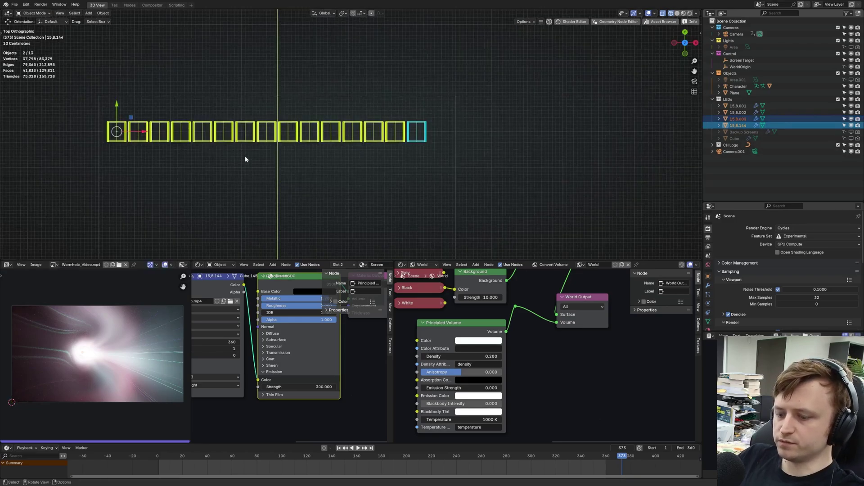
key("r")
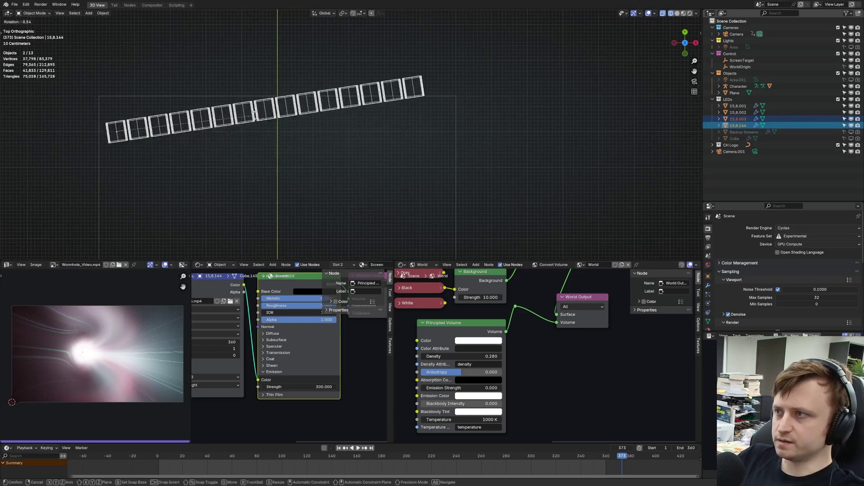
right_click(403, 145)
Set the second column's origin to its geometry and place it beside the first column near the character.
left_click(420, 135)
right_click(423, 132)
mouse_move(412, 132)
left_click(466, 139)
middle_click_drag(398, 192, 390, 102, "shift")
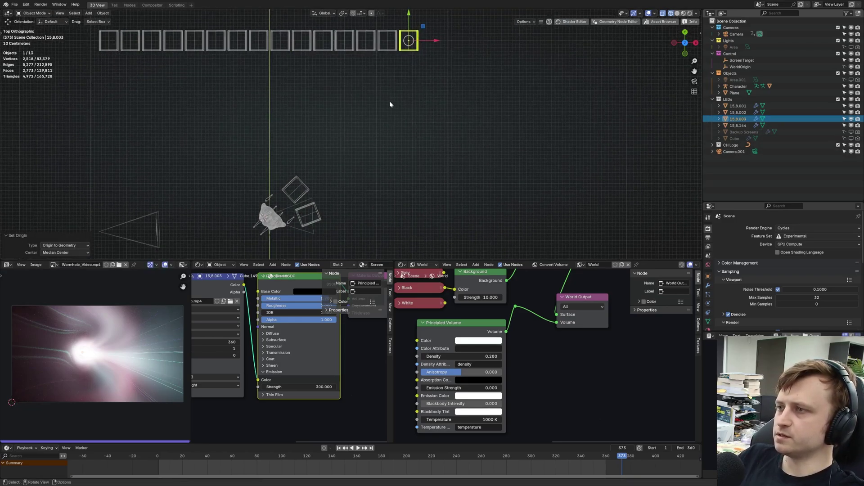
key("g")
left_click(255, 224)
left_click_drag(288, 152, 278, 165)
left_click(364, 134)
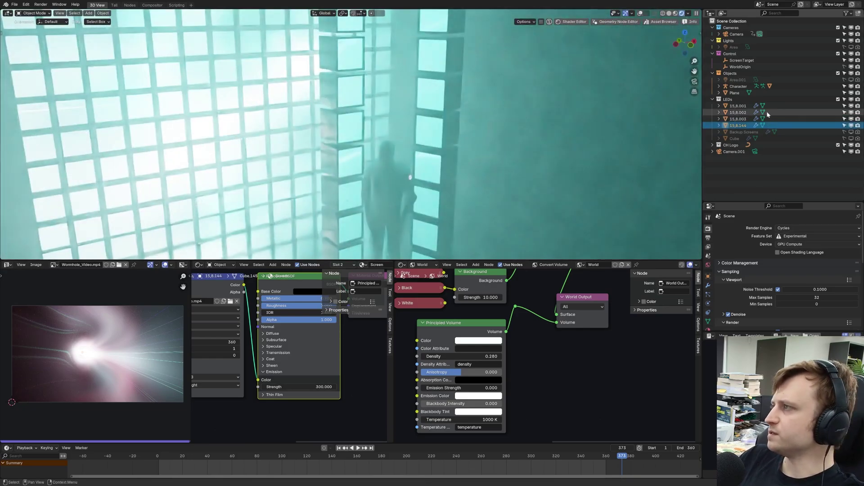
Hide the LED wall and check the columns around the character.
left_click(845, 126)
scroll(498, 174, "up", 4)
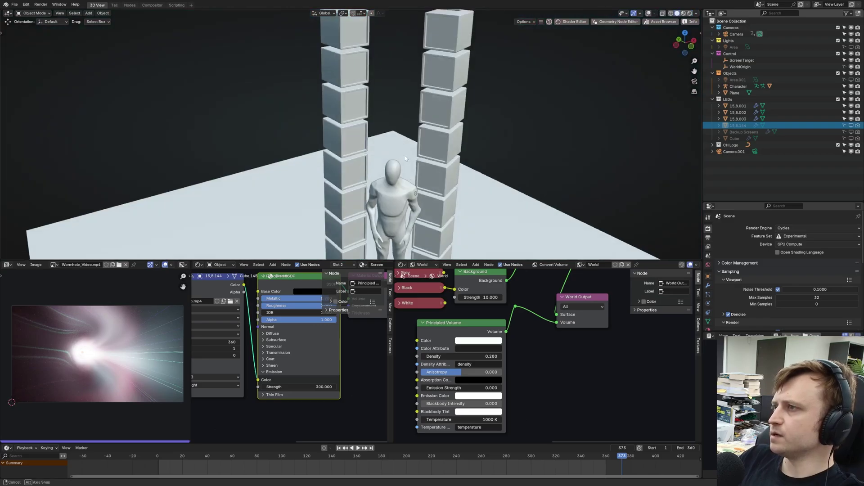
mouse_move(379, 148)
middle_mouse_down()
mouse_move(360, 137)
mouse_move(423, 98)
mouse_move(383, 141)
mouse_move(354, 147)
middle_mouse_up()
scroll(423, 99, "down", 4)
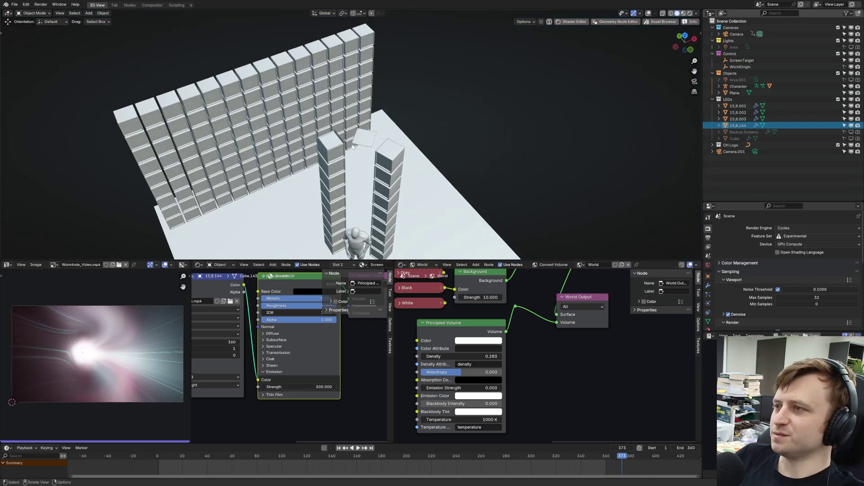
Undo the second column's placement, origin change and separation.
key("ctrl+z")
key("ctrl+z")
key("ctrl+z")
key("ctrl+z")
key("ctrl+z")
key("ctrl+z")
key("ctrl+z")
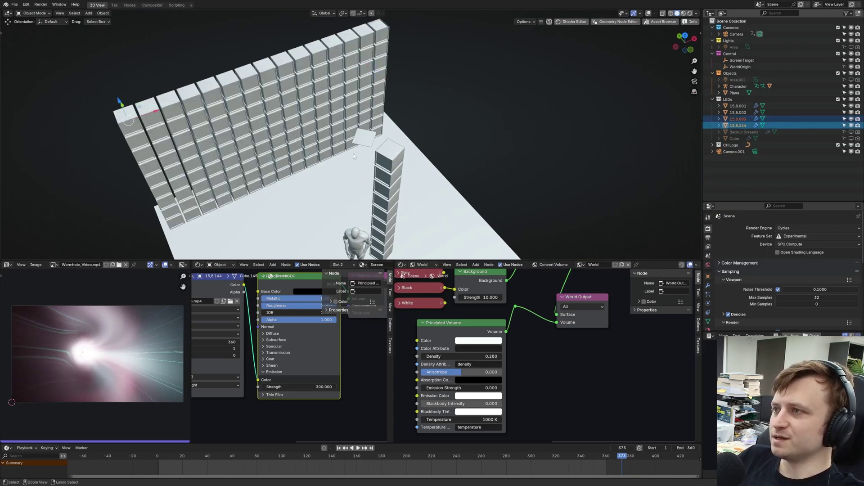
key("ctrl+z")
key("ctrl+z")
key("ctrl+z")
key("ctrl+z")
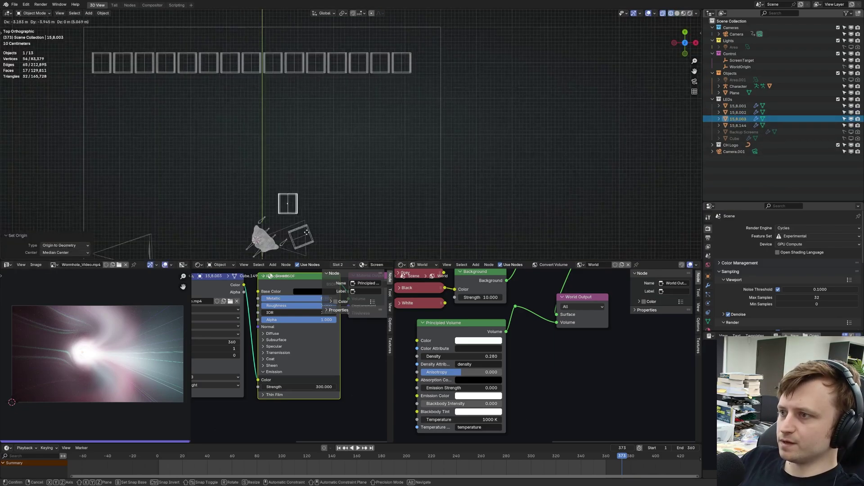
Place the second separated screen piece beside the column near the character and rotate it toward him.
left_click(346, 206)
key("r")
left_click(325, 240)
key("g")
left_click(329, 249)
Open the LED wall's mesh for editing in a closer top view with X-ray turned off.
left_click(398, 55)
middle_click_drag(398, 104, 408, 134, "shift")
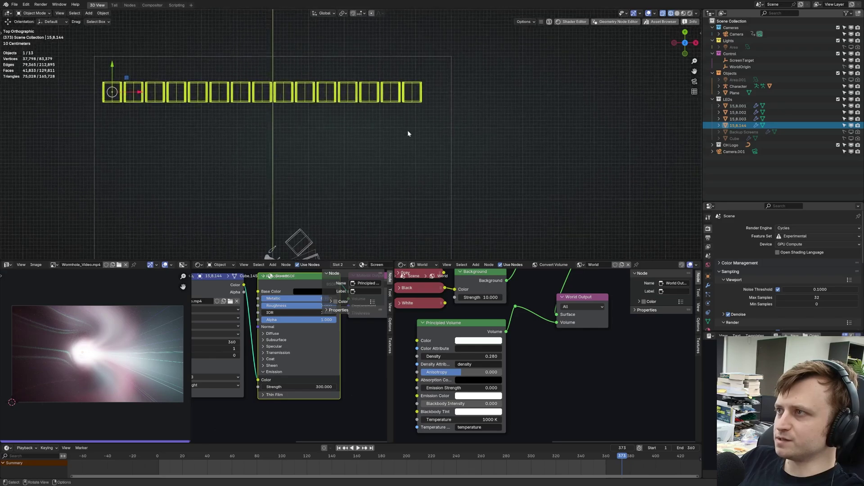
key("Tab")
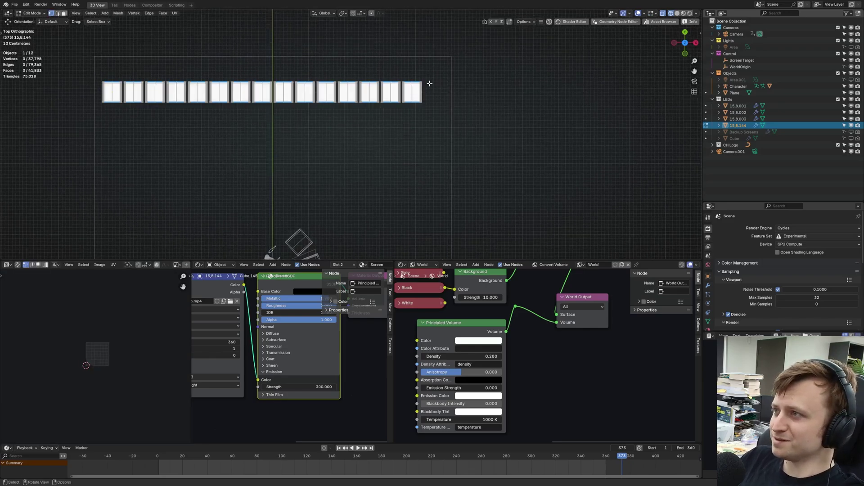
scroll(378, 158, "up", 2)
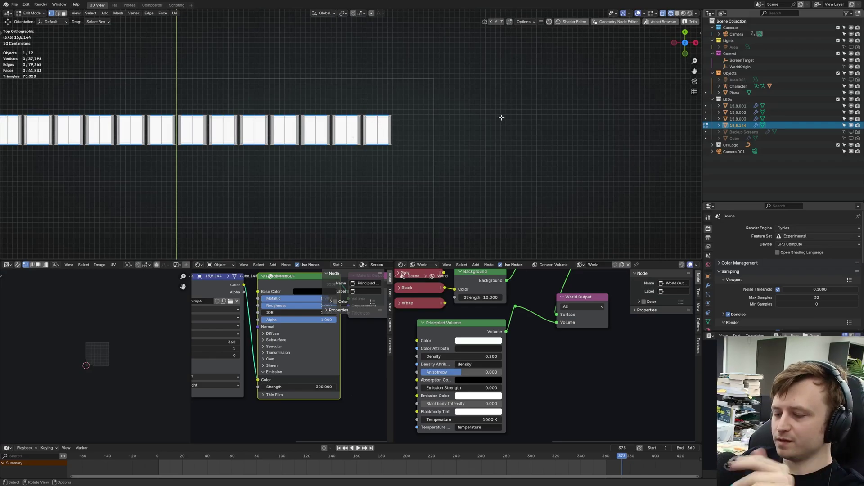
key("alt+z")
key("alt+z")
key("alt+z")
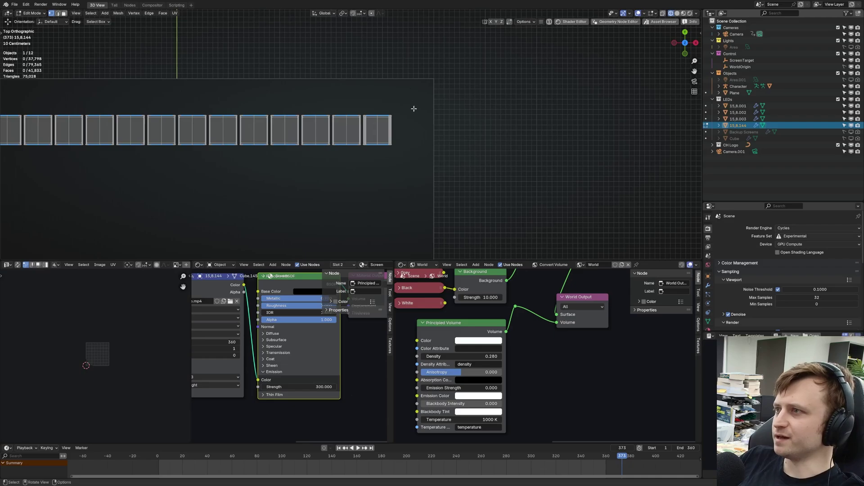
Box-select the geometry at the wall's end column and separate the selection into a new object.
left_click_drag(408, 102, 364, 162)
scroll(371, 146, "up", 5)
scroll(405, 144, "up", 4)
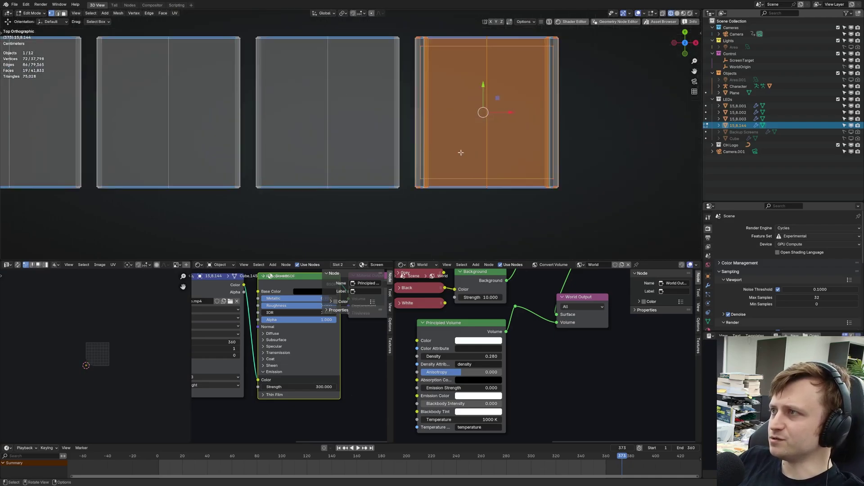
scroll(376, 149, "down", 4)
left_click_drag(503, 59, 379, 191)
scroll(378, 191, "down", 3)
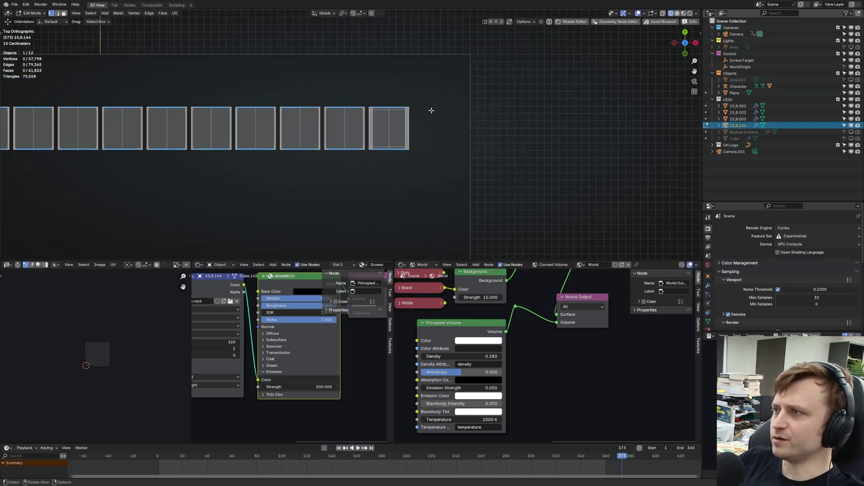
left_click_drag(444, 100, 366, 185)
scroll(349, 207, "down", 4)
scroll(366, 168, "down", 2)
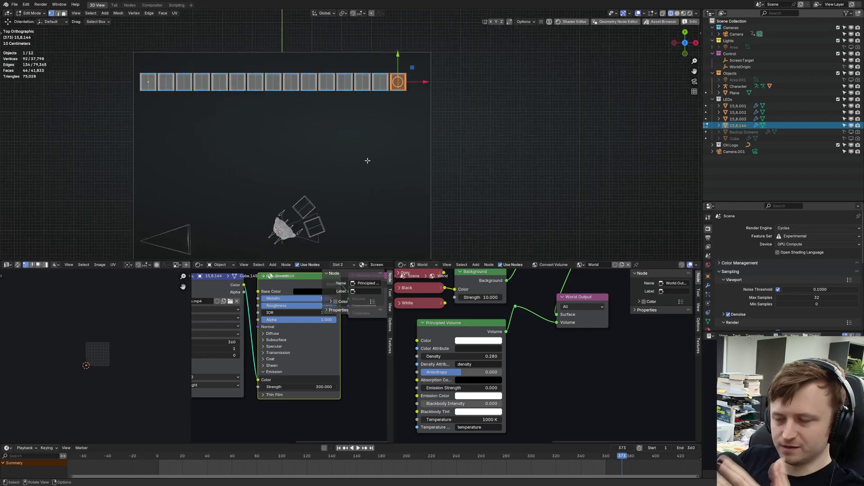
left_click(368, 159)
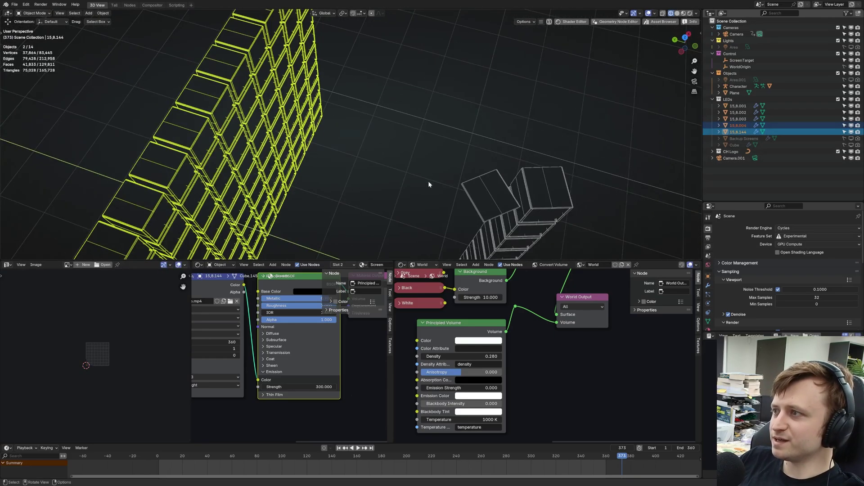
Undo the separation and placement of every column piece made after the first one.
key("ctrl+z")
key("ctrl+z")
key("ctrl+z")
middle_click_drag(472, 166, 409, 157)
key("ctrl+z")
key("ctrl+z")
key("ctrl+z")
key("ctrl+z")
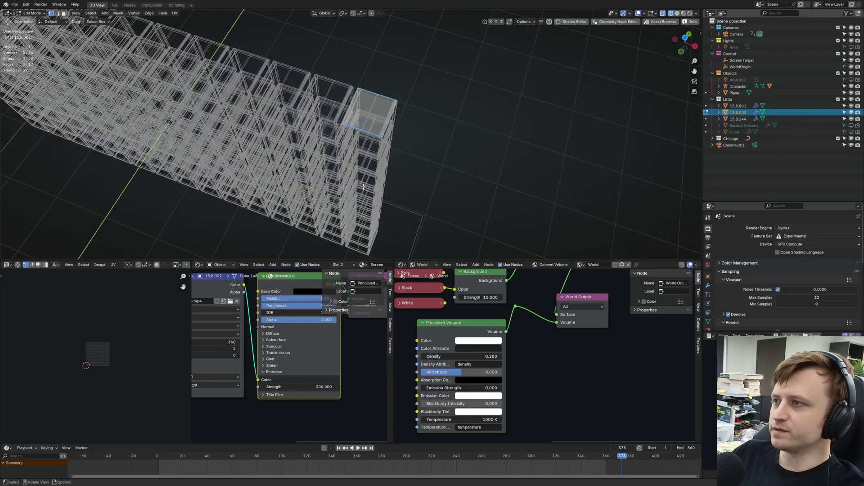
mouse_move(380, 197)
middle_mouse_down()
mouse_move(408, 200)
mouse_move(391, 209)
middle_mouse_up()
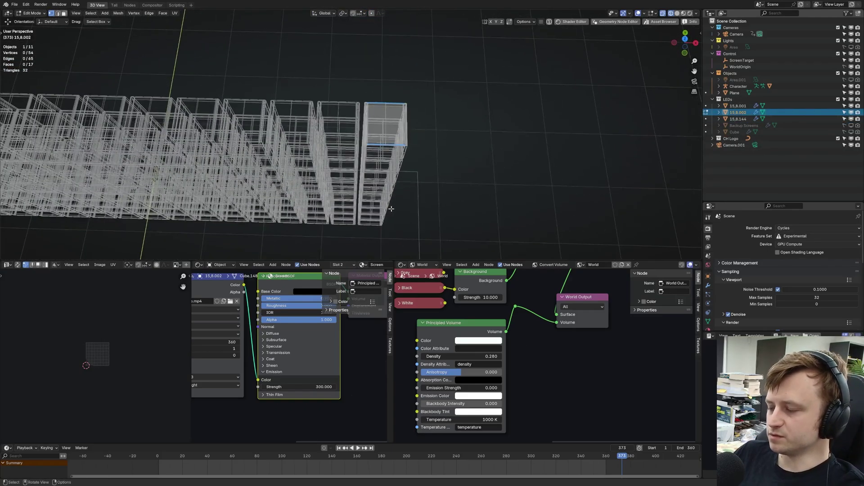
Box-select the LED wall's end column in top view and separate the selection into a new object.
key("KP_7")
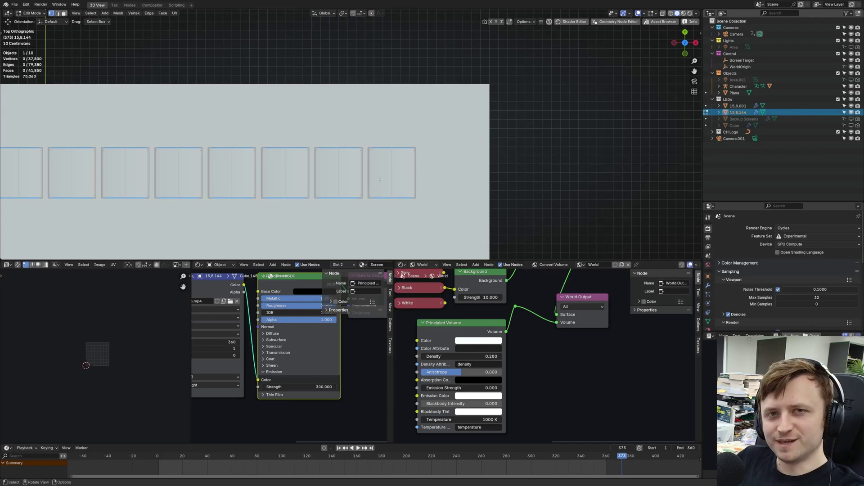
middle_click_drag(380, 180, 383, 156, "shift")
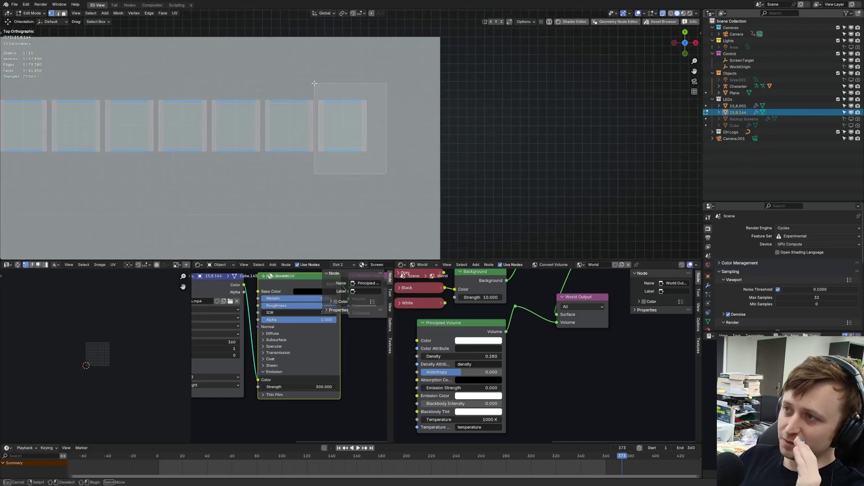
left_click_drag(314, 83, 314, 83)
middle_click_drag(314, 83, 362, 122)
key("p")
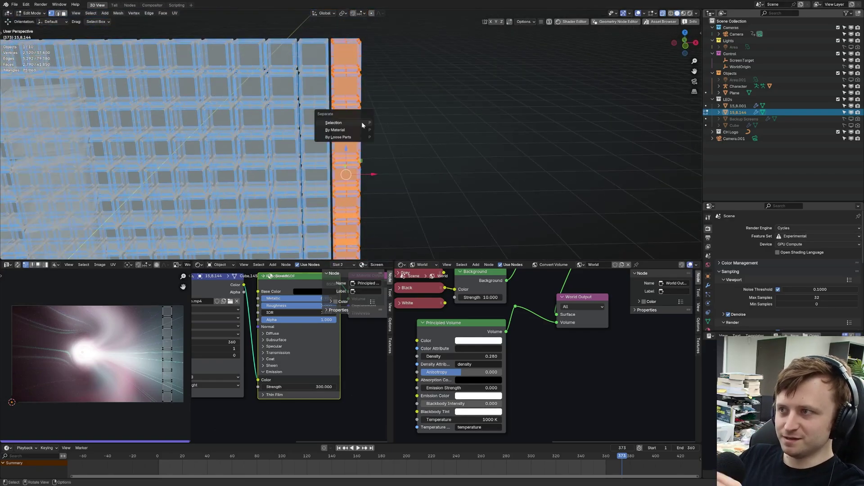
left_click(361, 121)
Reset the separated column's origin and place it beside the first column near the character.
key("Tab")
left_click(355, 58)
right_click(377, 106)
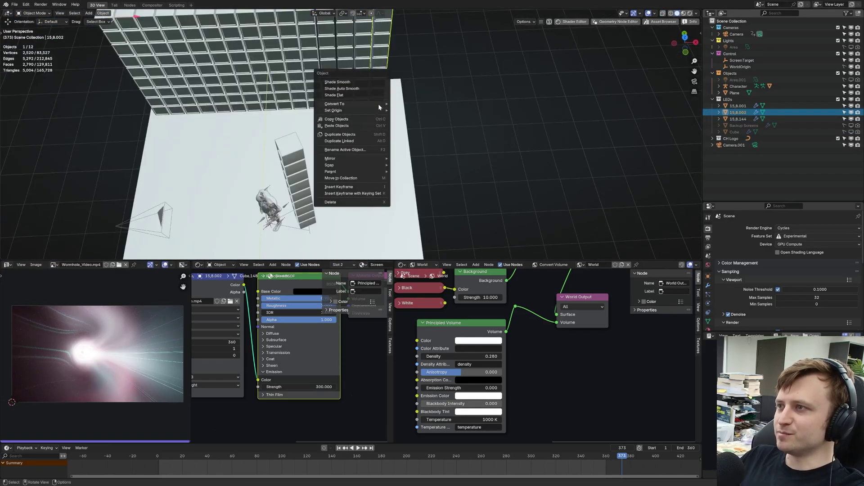
mouse_move(385, 107)
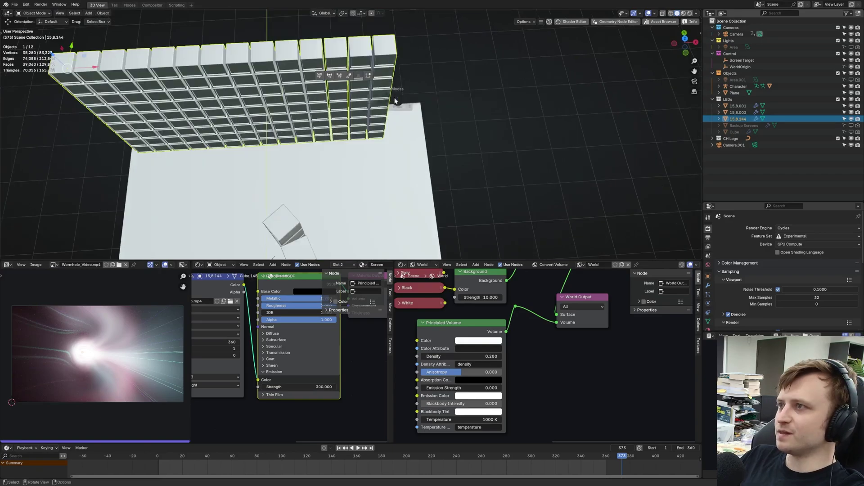
Separate the next end column of the LED wall into its own object, selecting through the mesh with X-ray enabled.
key("Tab")
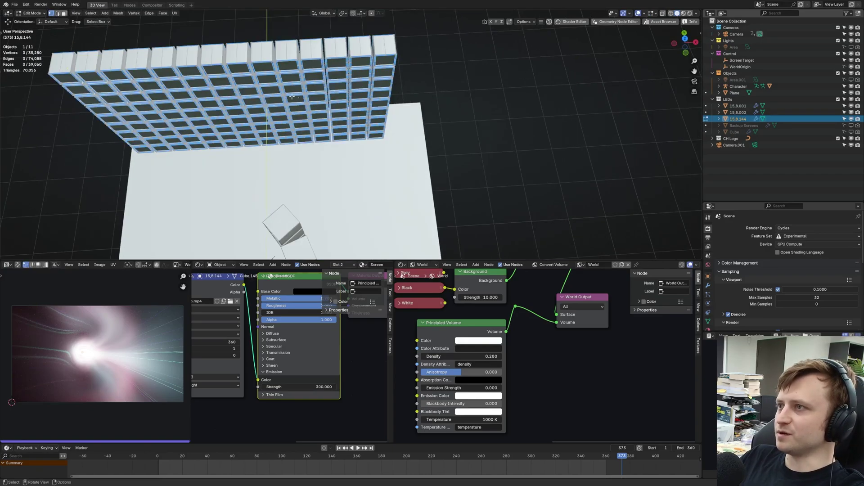
key("KP_7")
key("alt+z")
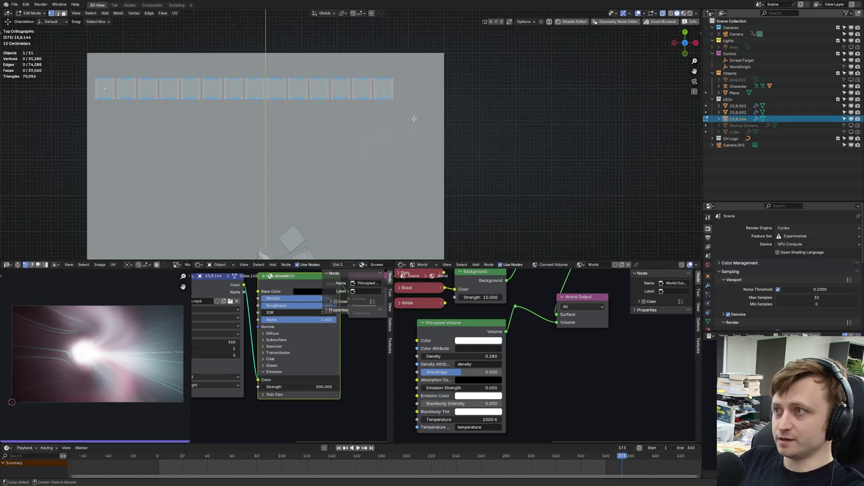
middle_click_drag(411, 111, 373, 157, "shift")
scroll(373, 153, "up", 3)
left_click_drag(374, 105, 351, 130)
left_click_drag(326, 166, 327, 166)
middle_click_drag(327, 166, 435, 137)
key("p")
left_click(363, 185)
Return to Object Mode with X-ray turned off and set the newly separated third column's origin.
key("Tab")
key("alt+z")
left_click(389, 141)
right_click(389, 144)
left_click(418, 153)
Move the third column beside the other columns near the character in top view and turn it toward him.
key("KP_7")
key("g")
left_click(334, 102)
left_click(349, 170)
Save the file and switch the viewport to rendered shading.
middle_click_drag(337, 197, 387, 124, "shift")
middle_click_drag(370, 177, 377, 118, "shift")
key("ctrl+s")
key("z")
left_click(378, 87)
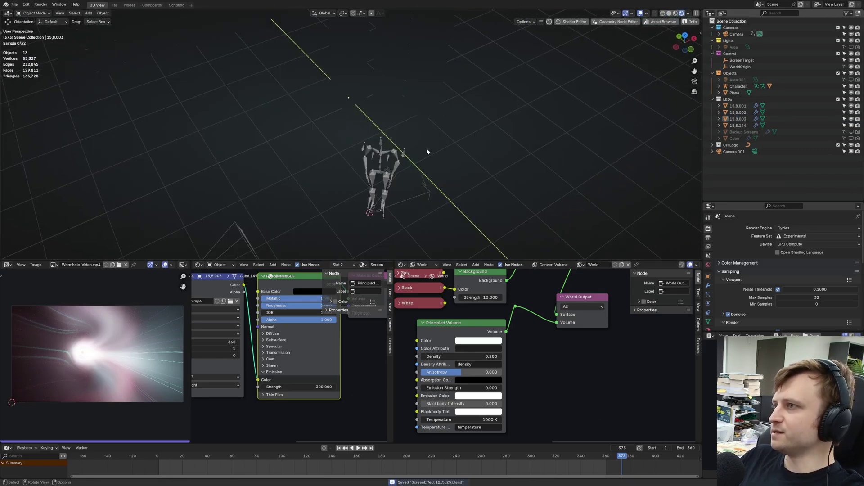
View the scene through the camera with viewport overlays hidden.
key("KP_0")
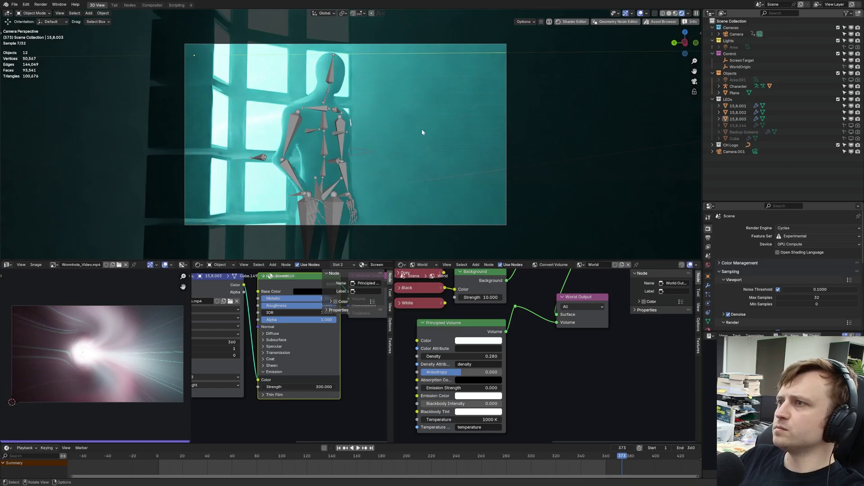
key("shift+alt+z")
scroll(381, 134, "up", 1)
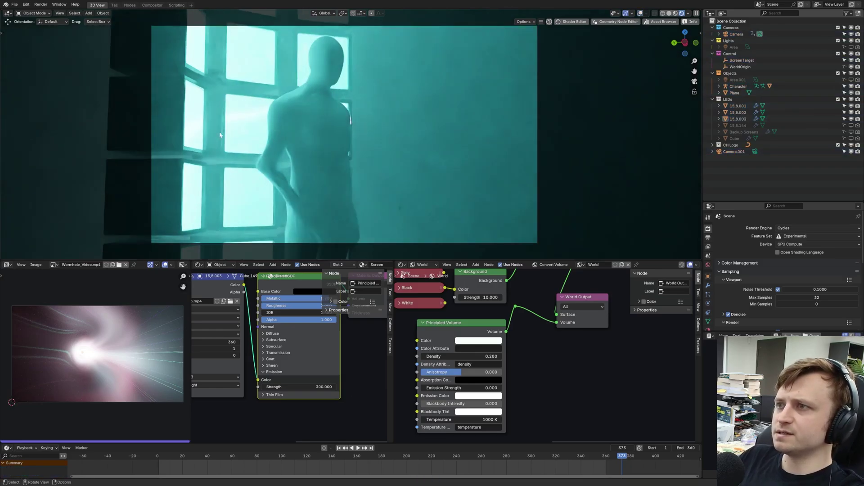
Play and scrub the animation to check the column lighting, then return to the first frame.
key("space")
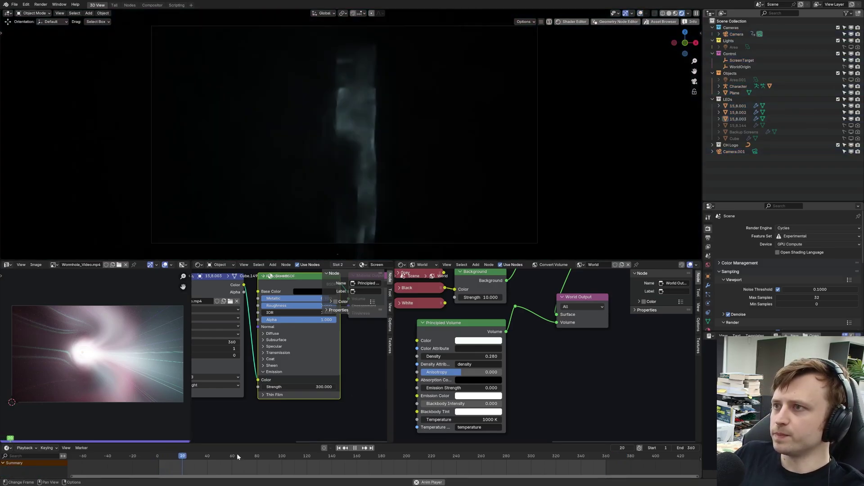
key("space")
left_click(214, 457)
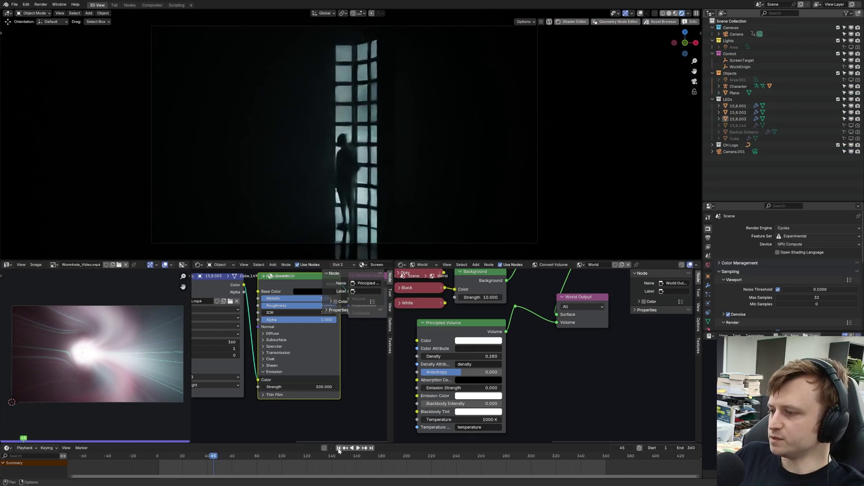
left_click(339, 448)
Reposition the camera with walk navigation to frame the character's upper body against the glowing columns.
left_click(733, 152)
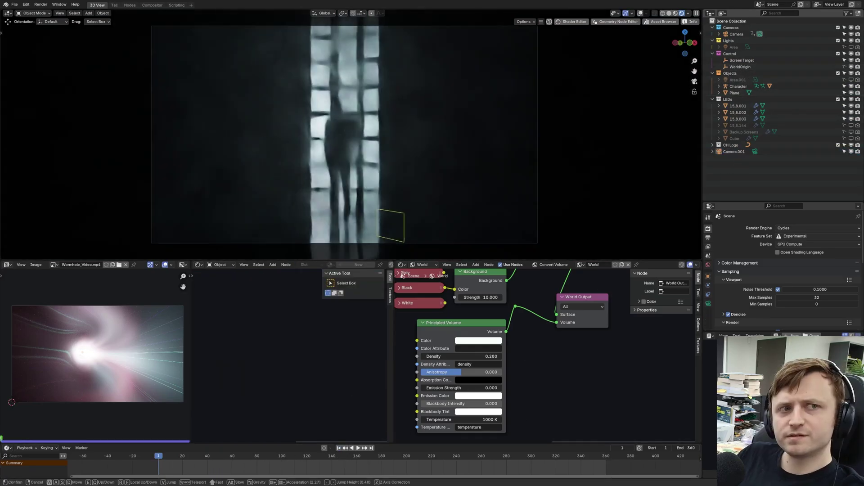
key("w")
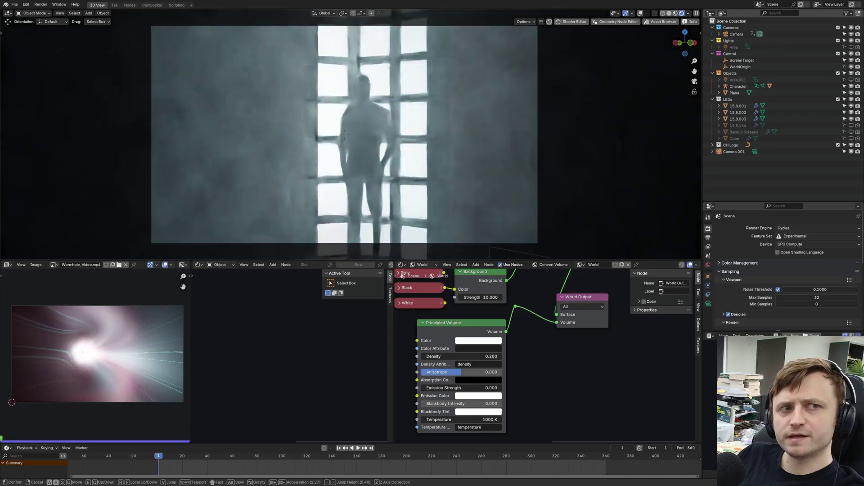
key("w")
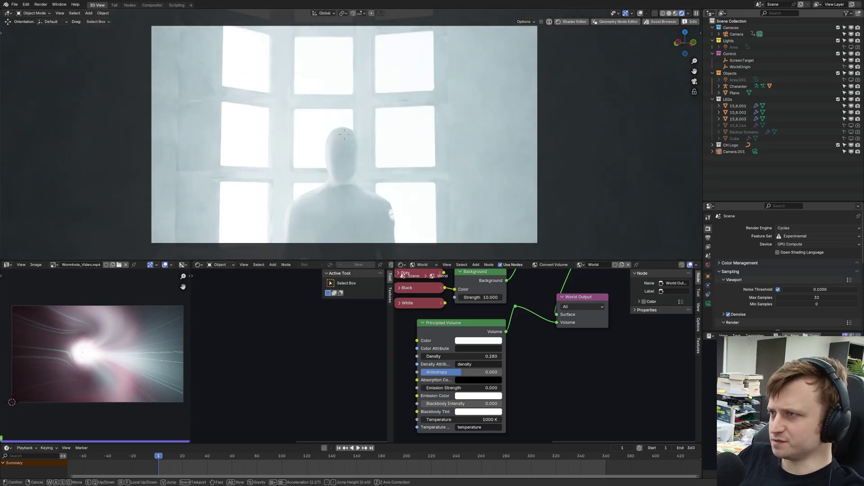
key("q")
key("a")
key("s")
key("e")
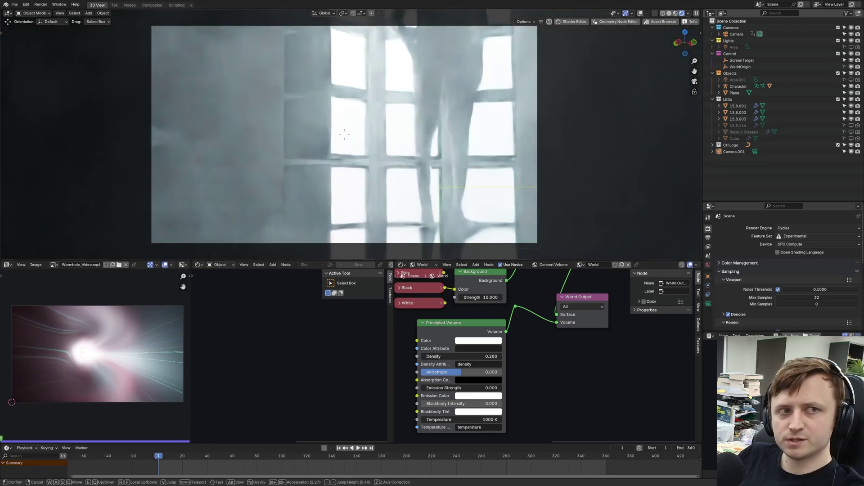
key("e")
key("d")
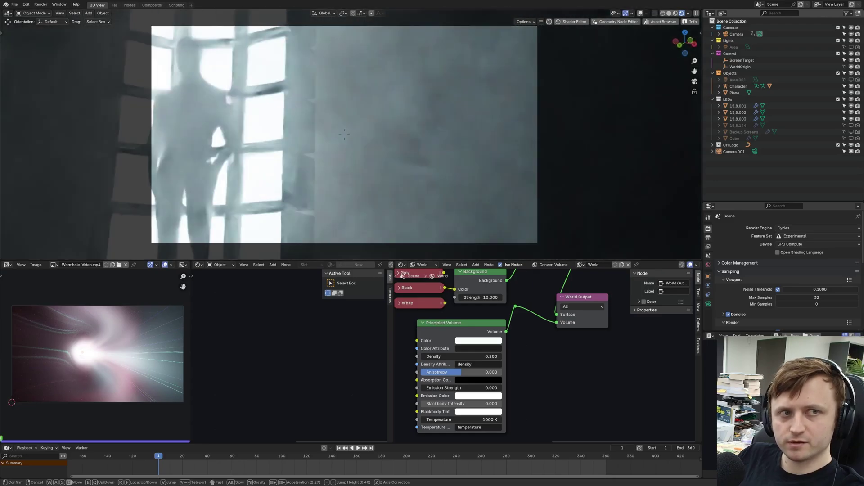
key("a")
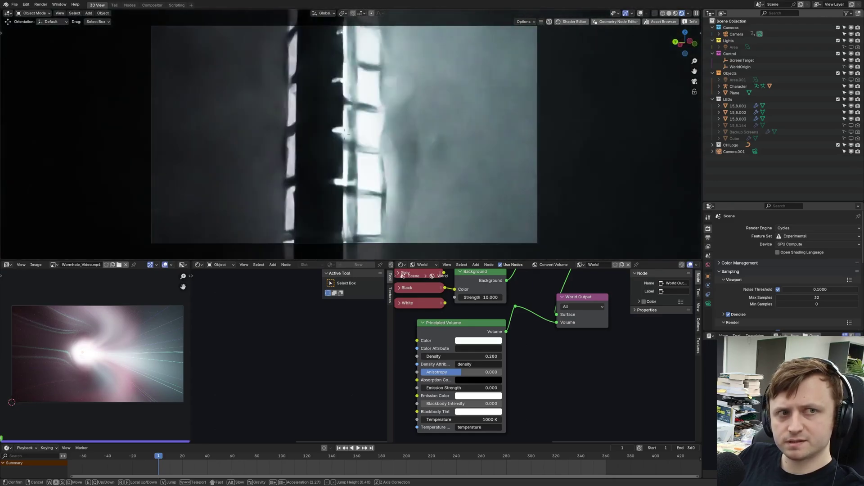
key("d")
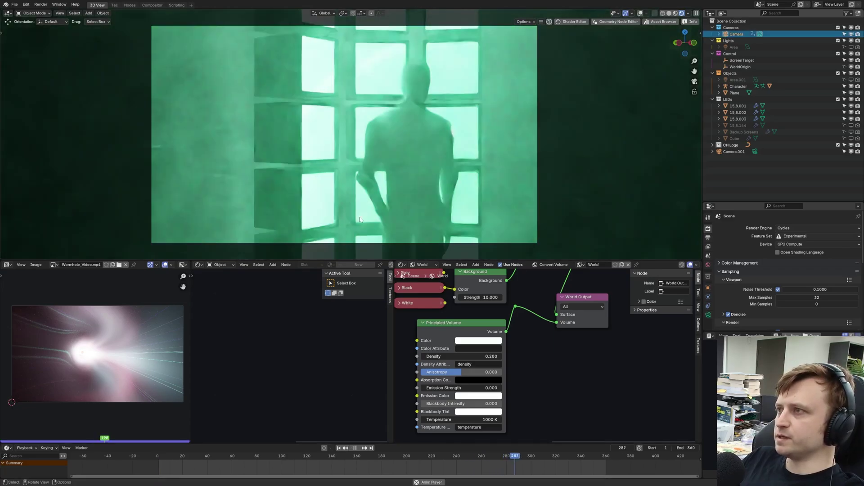
Stop playback at frame 314 and examine the three columns around the character outside the camera view.
key("space")
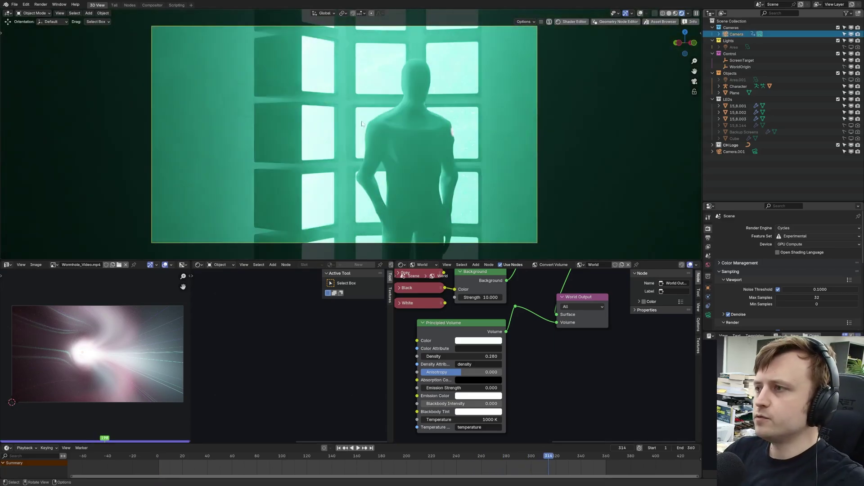
left_click(330, 126)
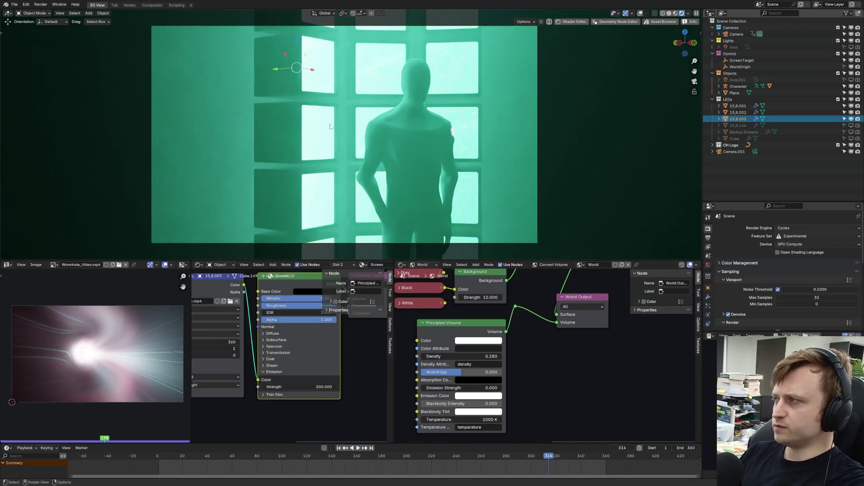
middle_click_drag(314, 215, 332, 212)
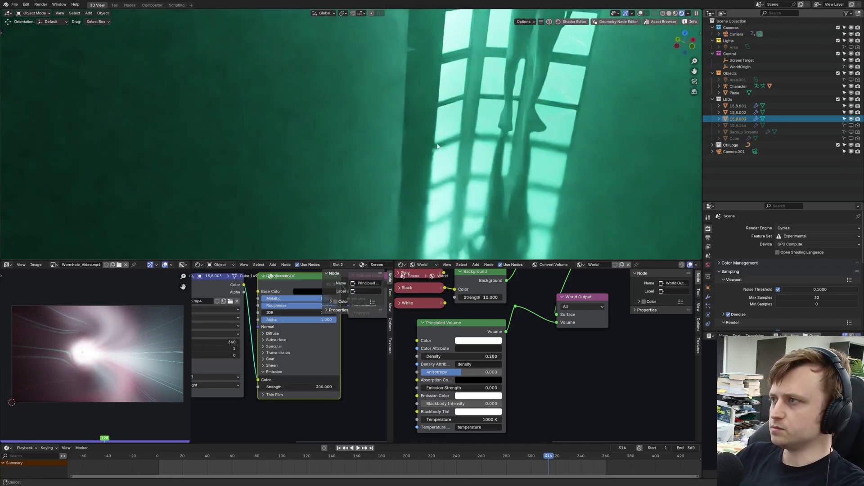
scroll(348, 134, "up", 4)
middle_click_drag(347, 134, 314, 149)
scroll(315, 149, "down", 6)
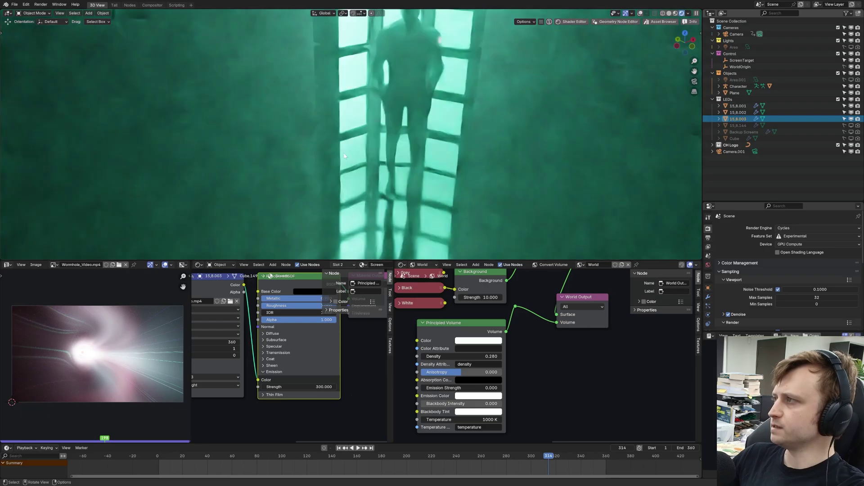
Rename the three separated screen objects as Column 1, Column 2 and Column 3.
double_click(738, 106)
type("Col")
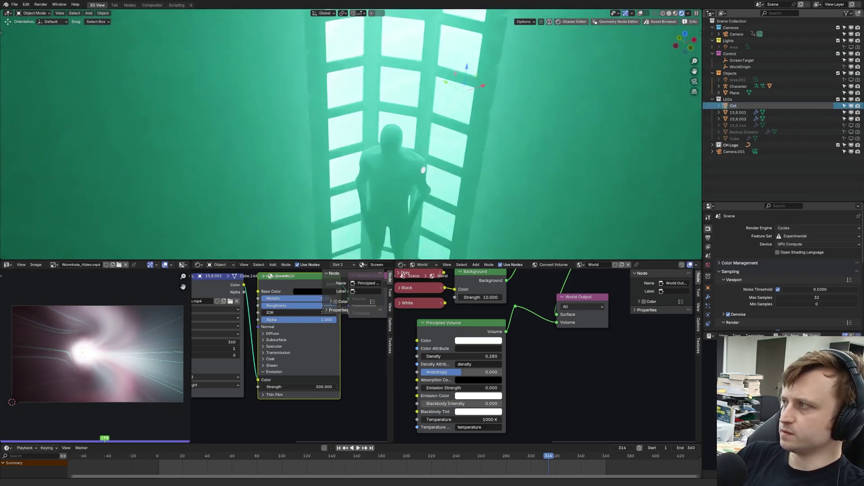
type("umn 1")
key("Return")
double_click(736, 106)
type("Colu")
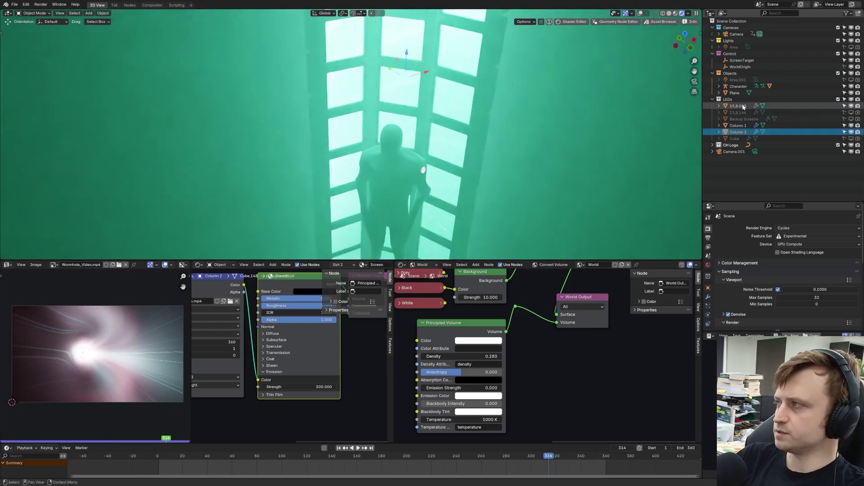
double_click(744, 107)
type("Column 3")
key("Return")
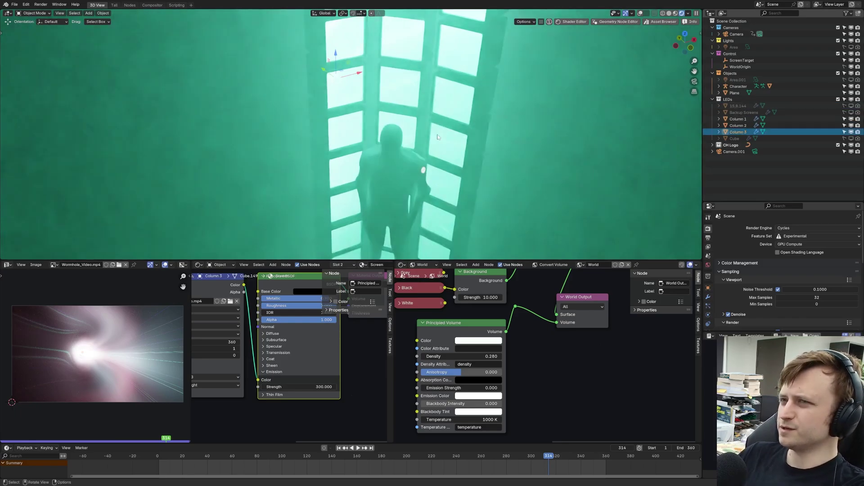
Deselect everything and save the file.
key("alt+a")
key("ctrl+s")
key("KP_0")
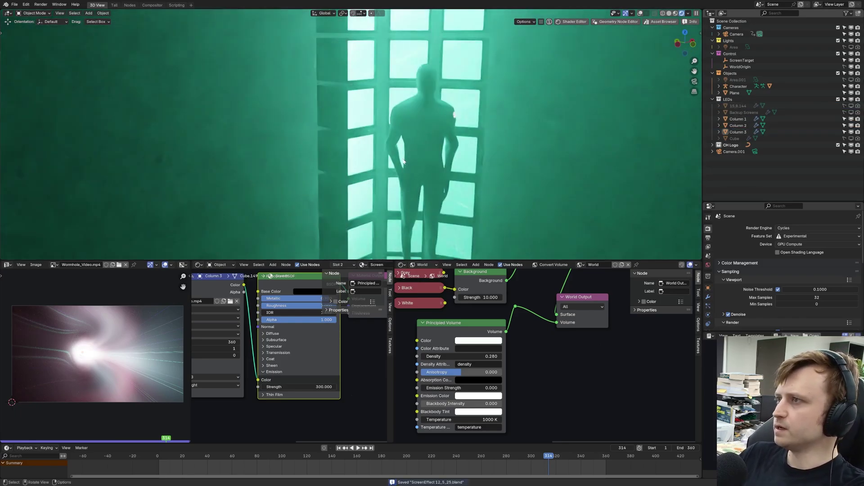
Box-select the three columns and duplicate them in place.
middle_click_drag(467, 126, 442, 138)
left_click_drag(338, 63, 473, 110)
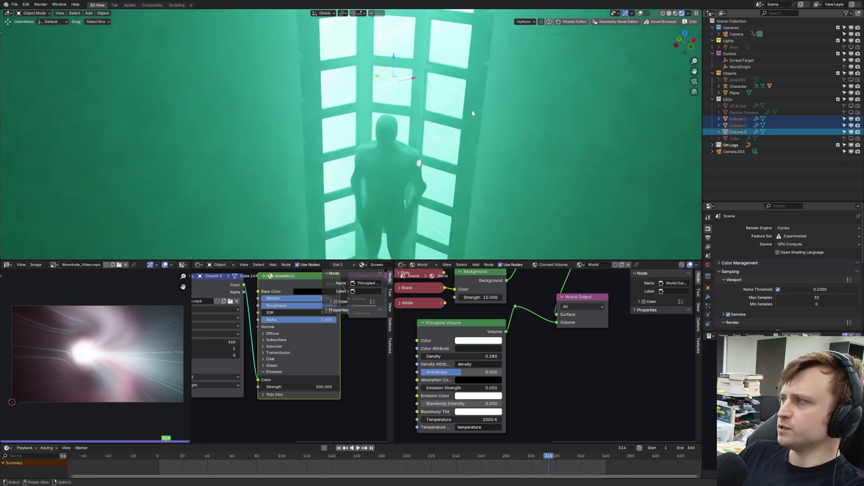
key("shift+d")
right_click(467, 140)
Make a separate copy of the Screen material on Column 1.001 and name it Screen Light.
left_click(738, 119)
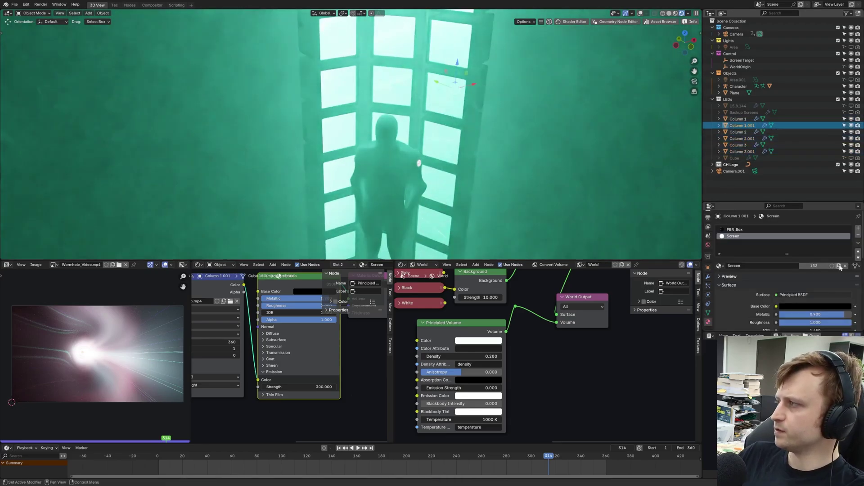
left_click(840, 266)
double_click(745, 237)
double_click(745, 237)
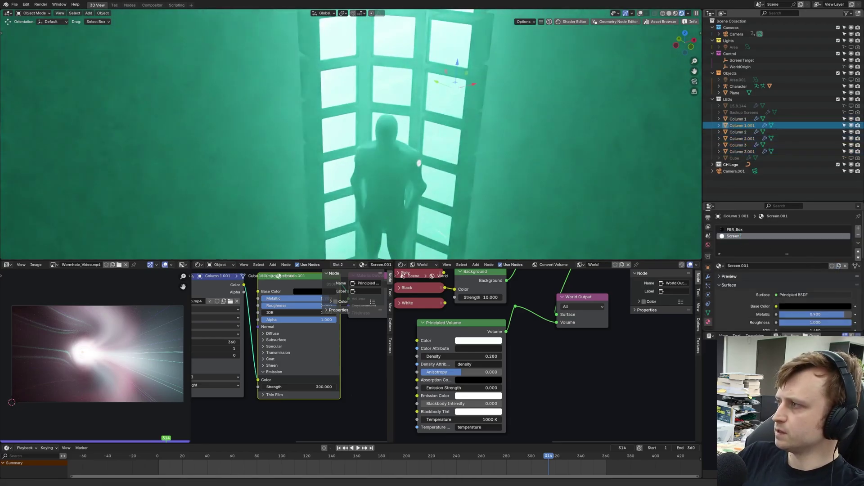
type("Light")
key("Return")
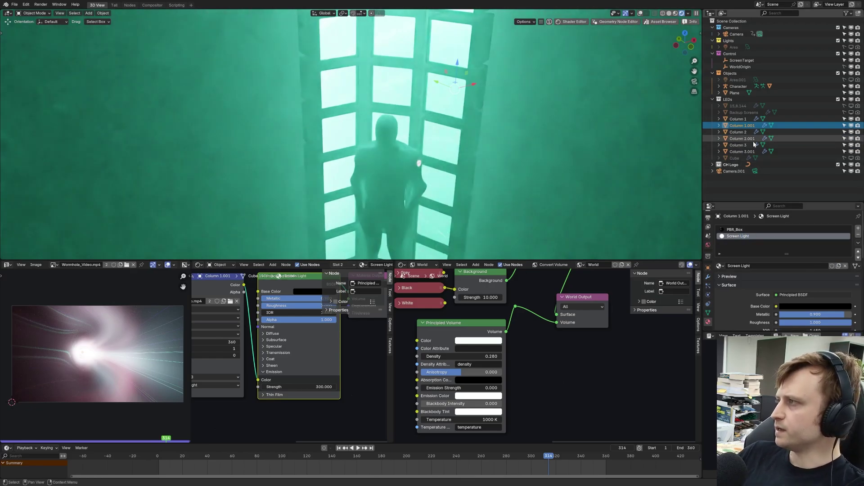
Assign the Screen Light material to the screen slots of Column 2.001 and Column 3.001.
left_click(741, 139)
left_click(720, 266)
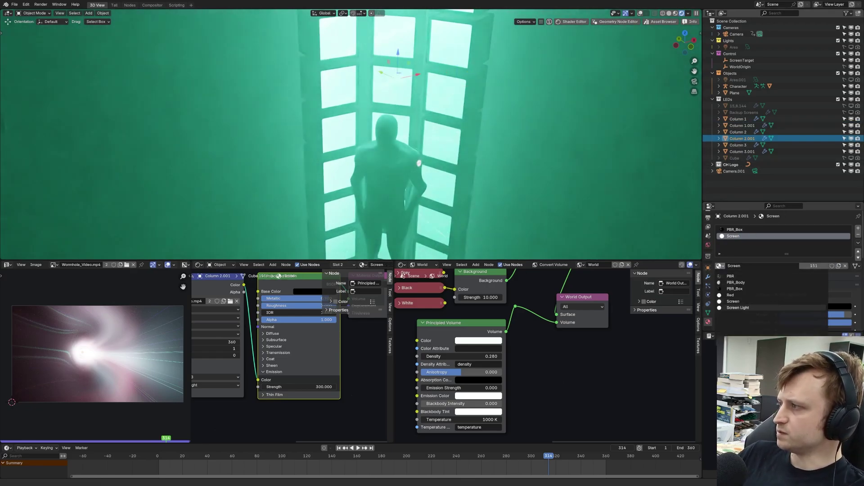
left_click(735, 308)
left_click(739, 152)
left_click(719, 266)
left_click(734, 305)
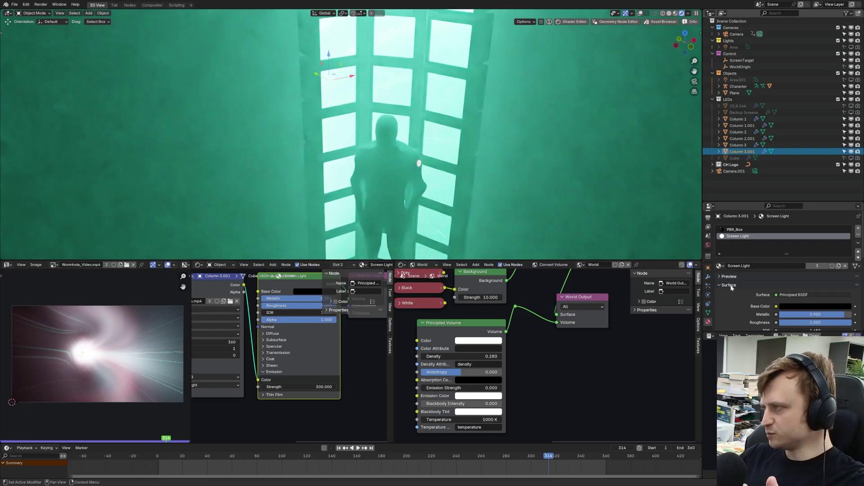
Set the emission strength of the Screen material on Column 1 to 30.
left_click(738, 119)
scroll(419, 308, "down", 1)
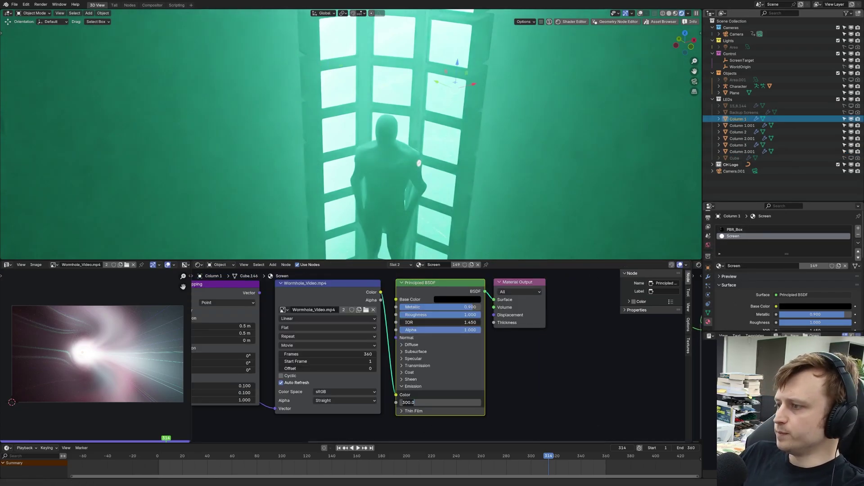
key("Return")
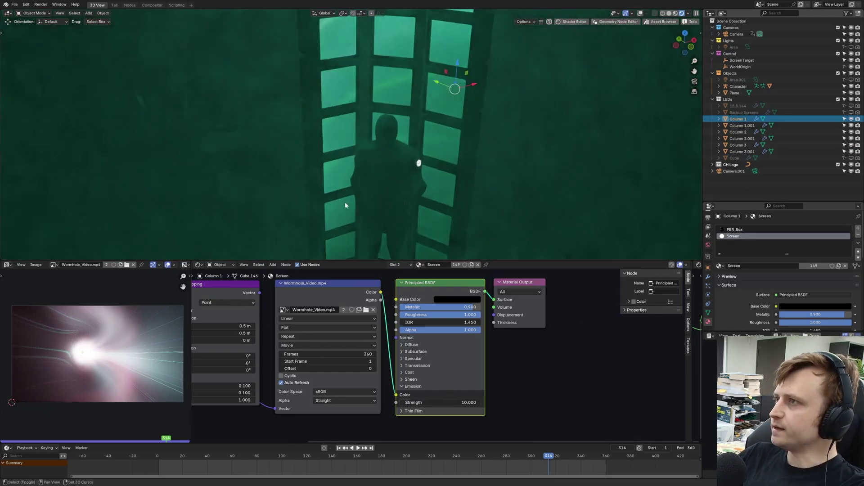
middle_click_drag(345, 205, 357, 191)
left_click(440, 403)
key("Return")
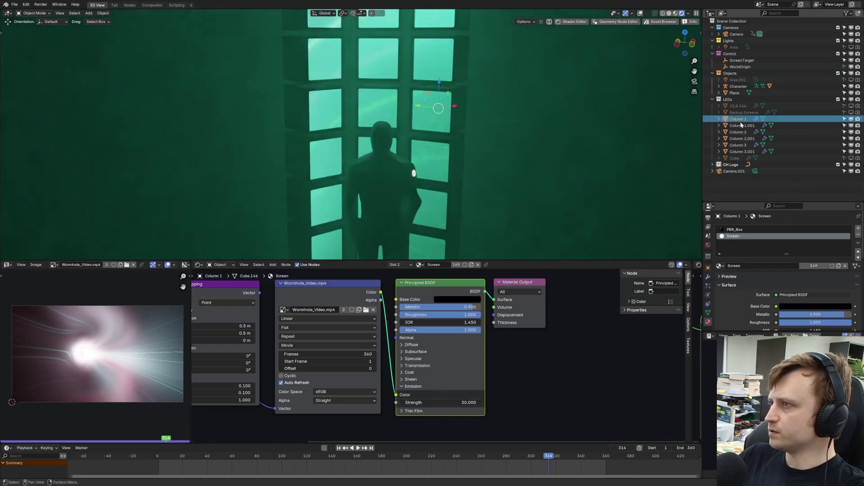
Move Column 1.001 about -0.008 m along its local Y axis so it is slightly offset from Column 1.
key("g")
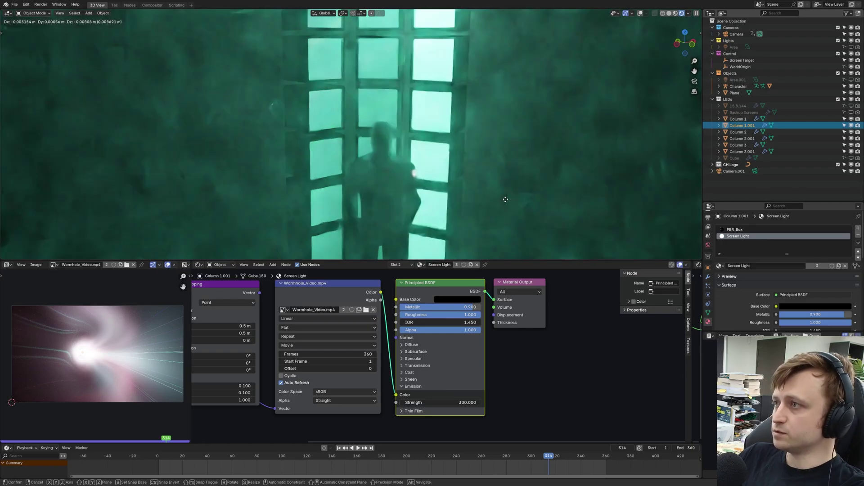
right_click(504, 194)
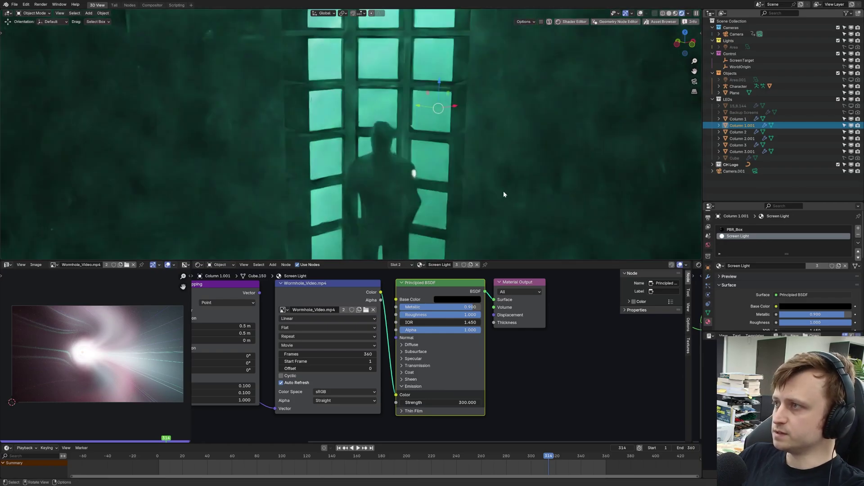
middle_click_drag(503, 193, 450, 138)
key("g")
key("y")
key("y")
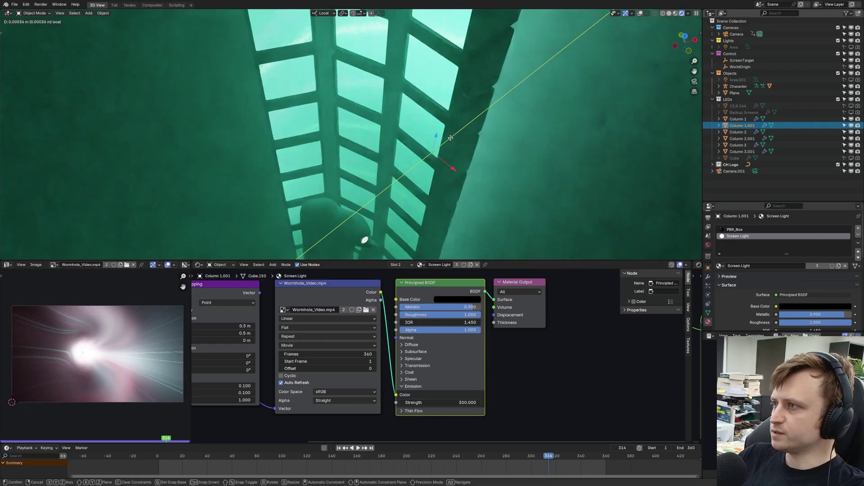
left_click_drag(450, 138, 450, 139)
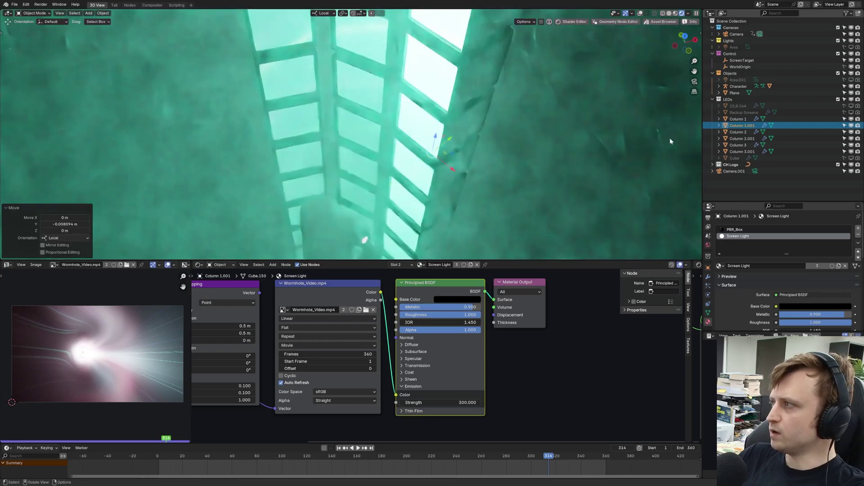
left_click(734, 119, "ctrl")
key("ctrl+p")
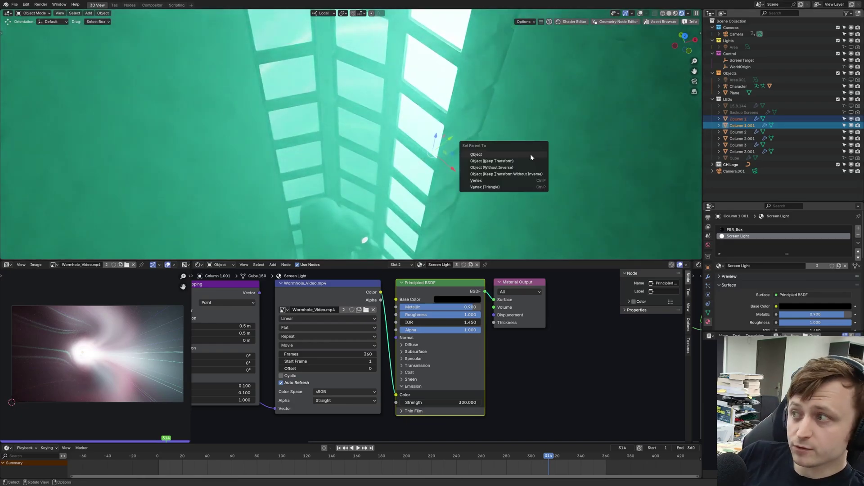
left_click(522, 161)
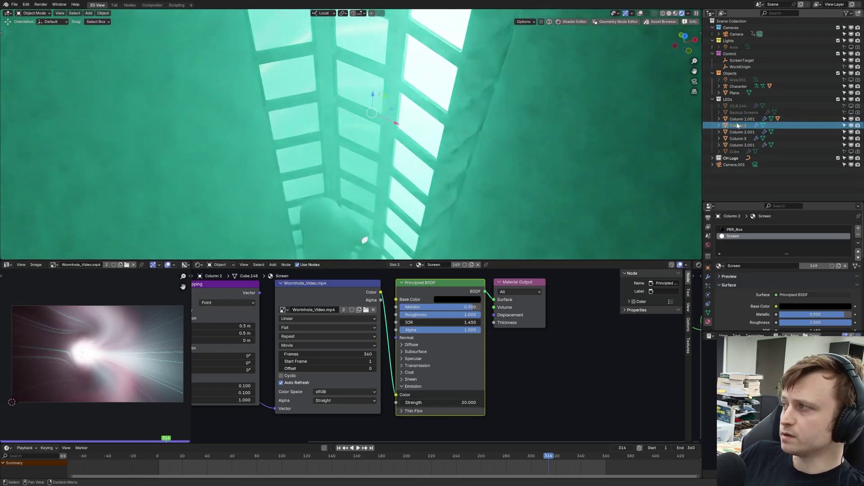
left_click(455, 105, "shift")
key("ctrl+z")
key("ctrl+z")
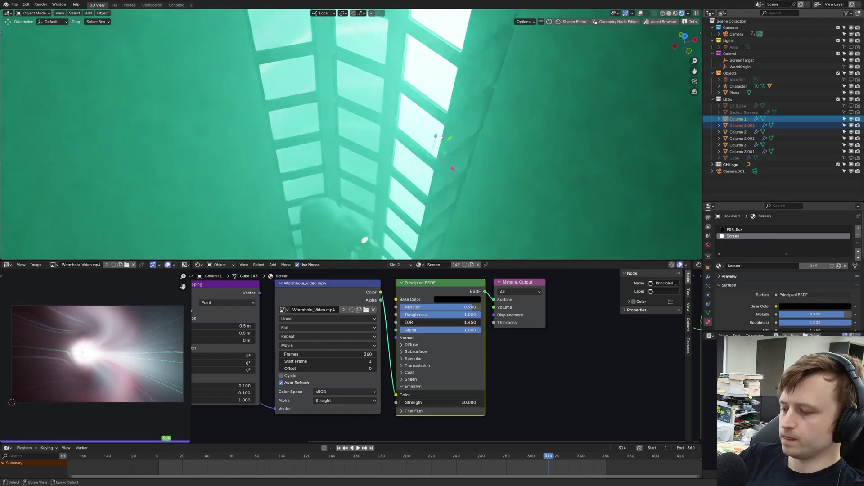
Parent Column 1.001 to Column 1.
key("ctrl+p")
left_click(440, 136)
left_click(733, 119)
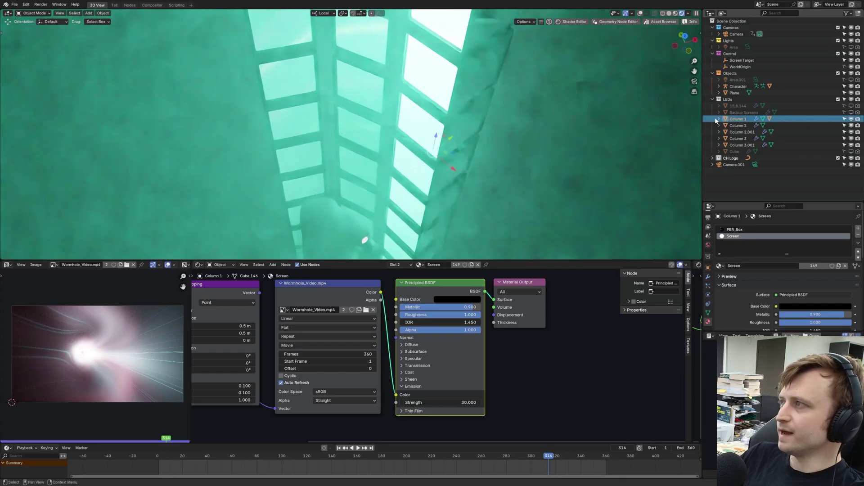
Turn off camera ray visibility for Column 1.001, the child of Column 1.
left_click(719, 119)
left_click(743, 139)
left_click(708, 267)
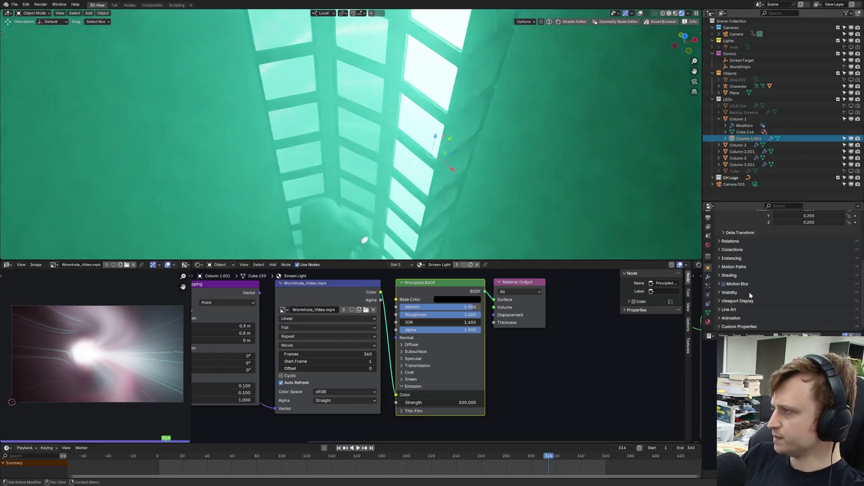
left_click(729, 292)
scroll(765, 270, "down", 4)
left_click(784, 245)
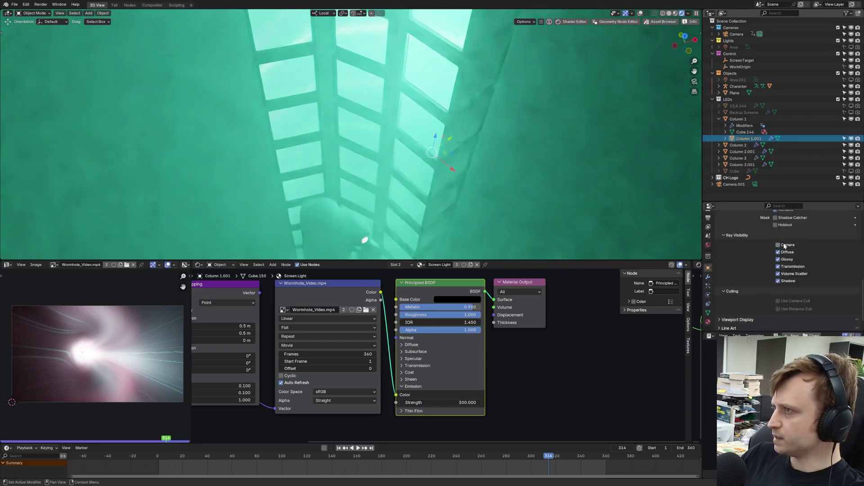
middle_click_drag(452, 229, 474, 176)
middle_click_drag(482, 135, 474, 207, "shift")
left_click(783, 246)
left_click(784, 246)
Hide Column 2, Column 3 and their copies in the viewport, and compare the lighting with Column 1.001 hidden and shown.
left_click_drag(852, 146, 857, 159)
left_click(850, 138)
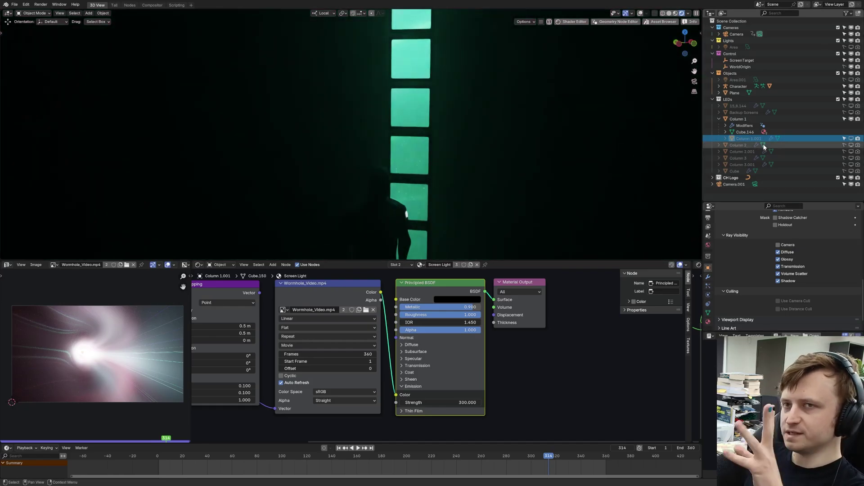
left_click(851, 139)
scroll(627, 160, "up", 3)
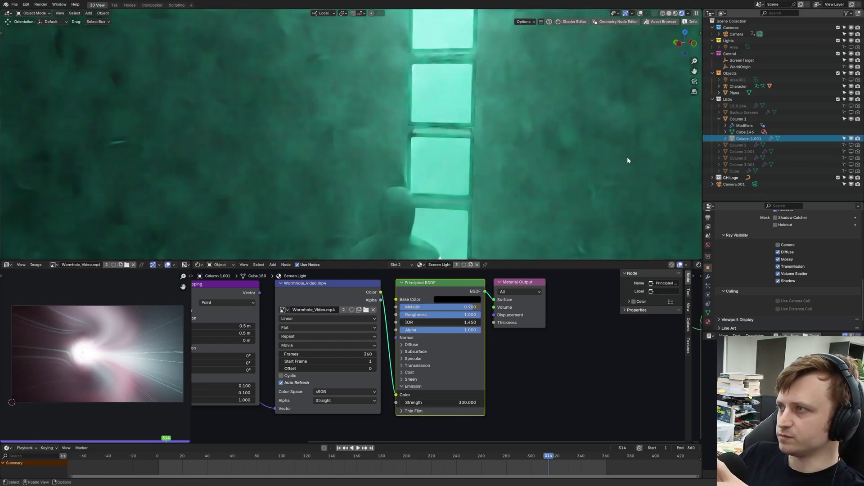
middle_click_drag(627, 161, 695, 144)
middle_click_drag(487, 205, 445, 196)
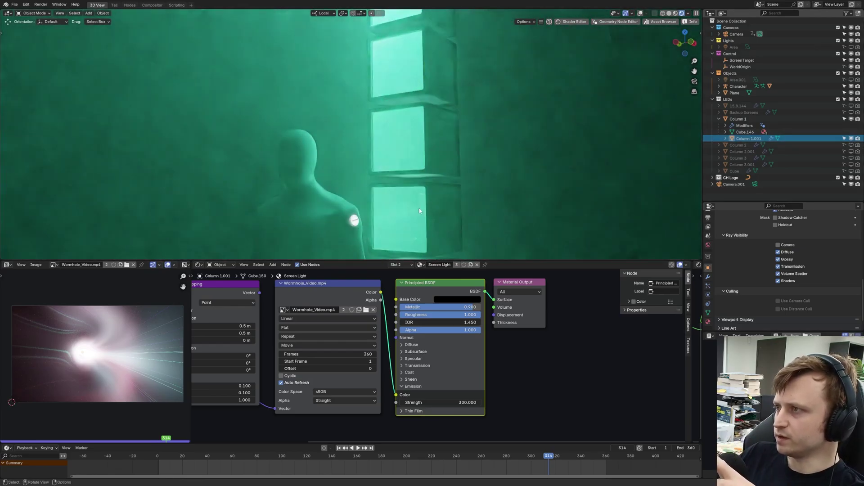
middle_click_drag(305, 348, 318, 370)
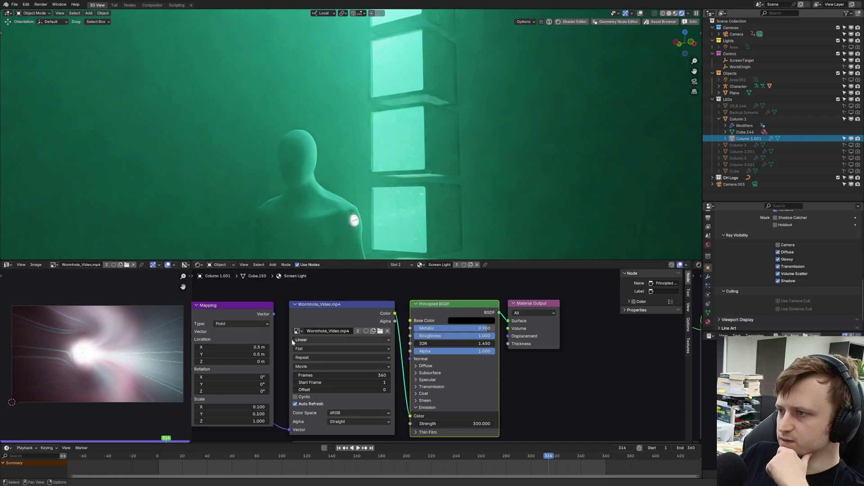
Compare the lighting with Column 1.001 hidden and shown without the world volume, and reconnect Principled Volume to the World Output.
left_click_drag(692, 295, 341, 295)
left_click(851, 139)
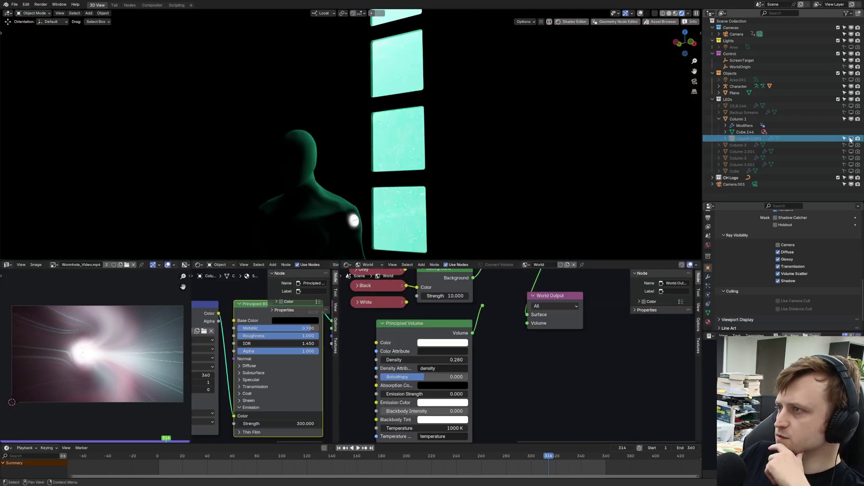
left_click(850, 139)
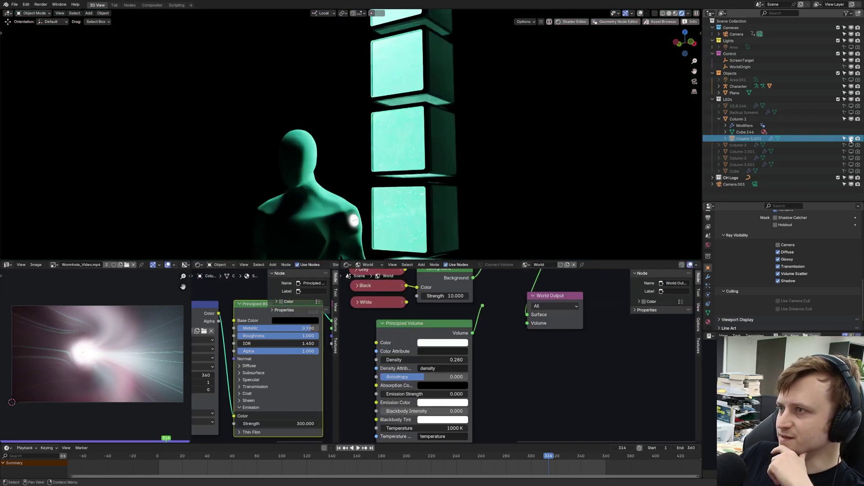
left_click_drag(482, 306, 527, 324)
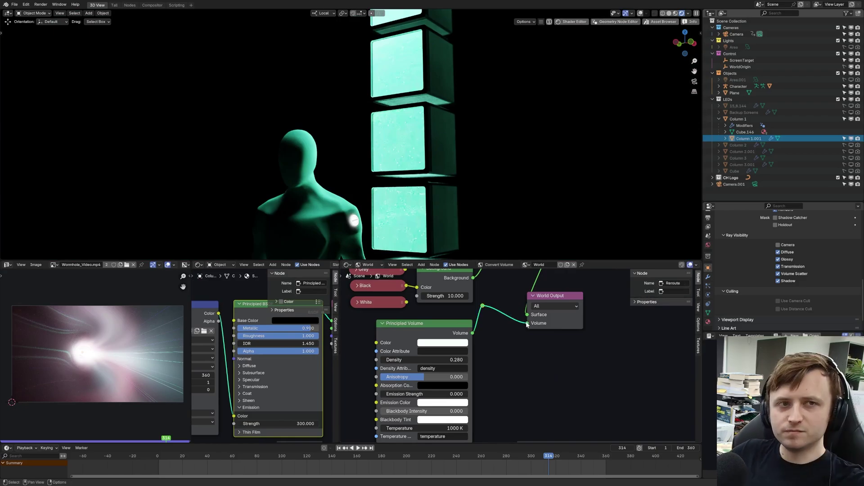
Set the density of the world's Principled Volume to 0.15.
mouse_move(447, 166)
middle_mouse_down()
mouse_move(426, 183)
mouse_move(386, 144)
middle_mouse_up()
scroll(427, 182, "down", 4)
key("z")
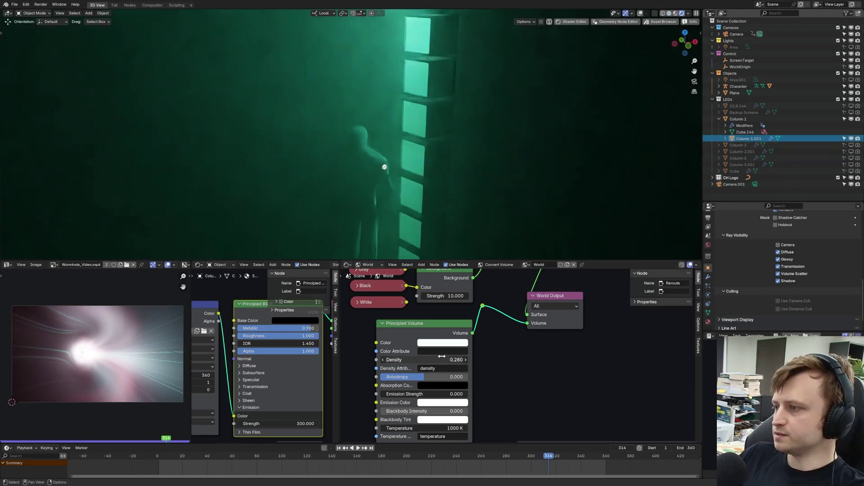
left_click(441, 360)
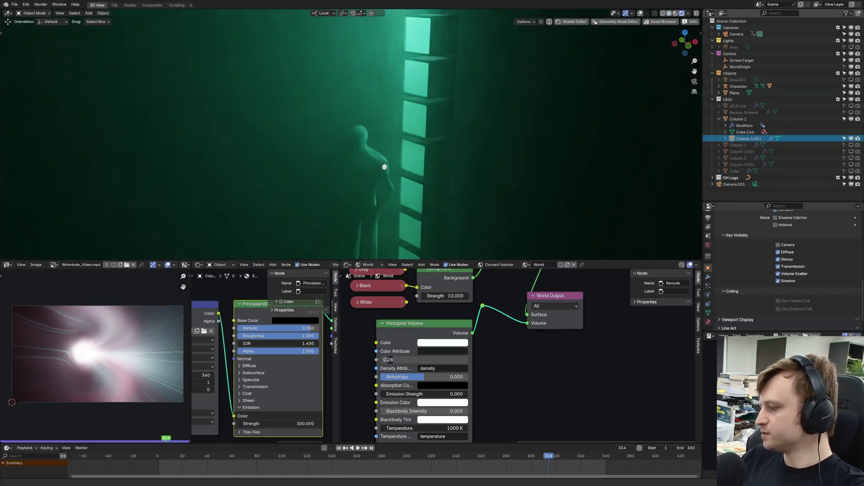
type("0.15")
key("Return")
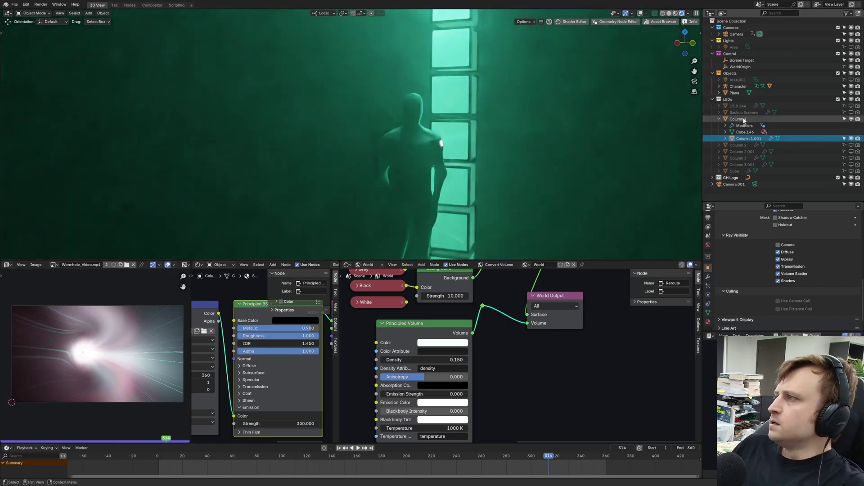
Make Column 2, Column 2.001, Column 3 and Column 3.001 visible again in the viewport.
left_click(719, 119)
left_click_drag(858, 126, 844, 127)
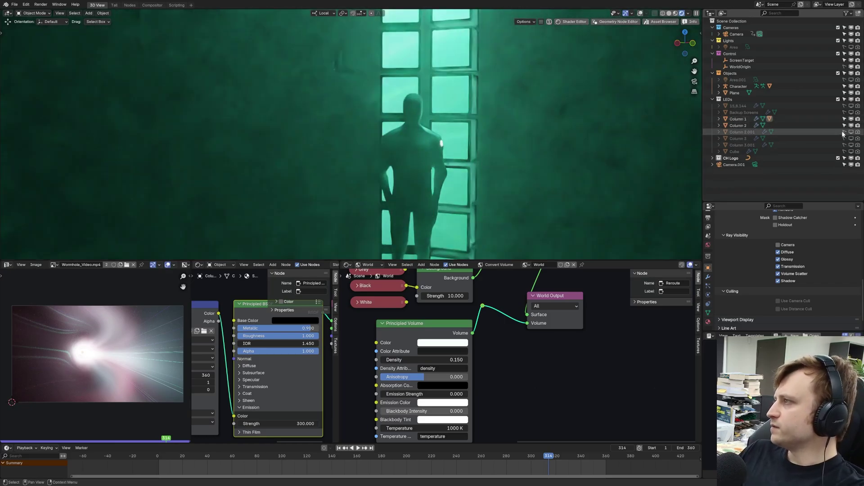
left_click(851, 132)
left_click(851, 138)
left_click(851, 145)
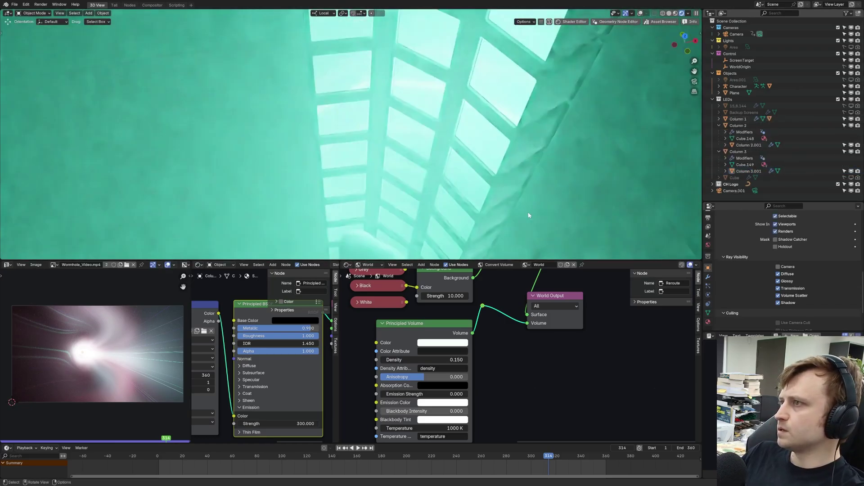
Save the file and view the scene through the camera.
middle_click_drag(530, 214, 543, 193)
key("ctrl+s")
scroll(513, 187, "down", 2)
key("KP_0")
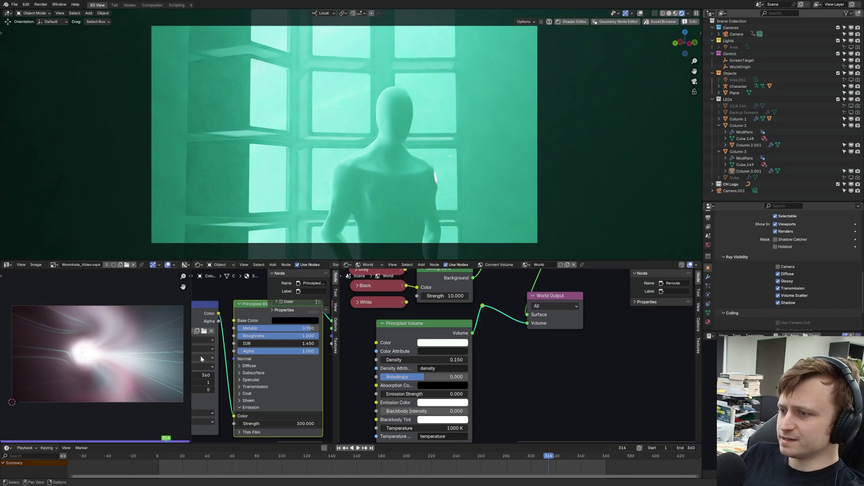
Go to frame 49 and set the Screen Light material's emission strength to 63.
scroll(75, 383, "up", 2)
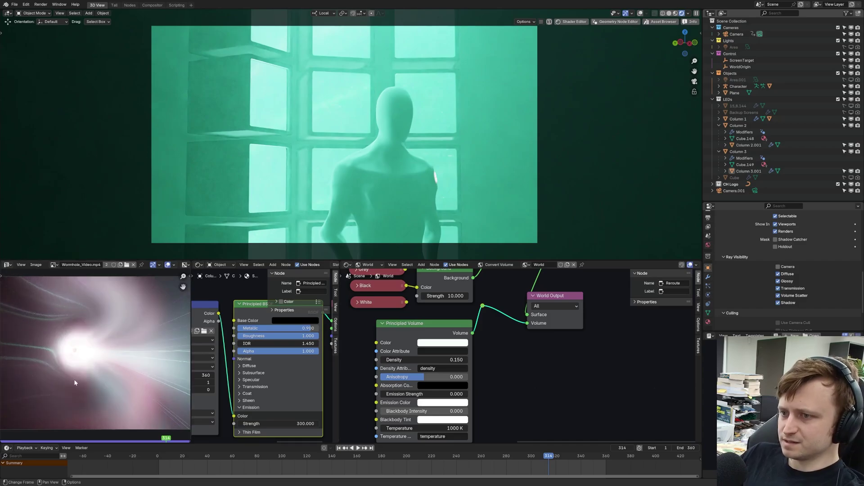
left_click(145, 394)
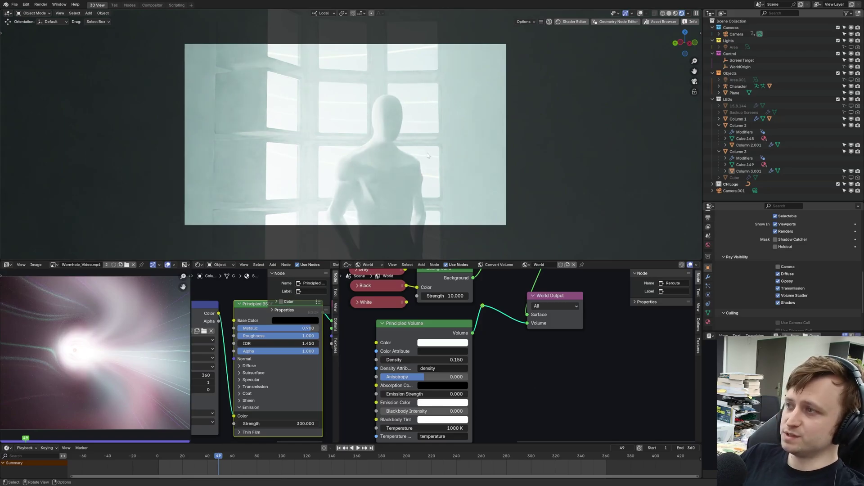
middle_click_drag(444, 322, 447, 306)
left_click_drag(339, 369, 692, 383)
left_click(472, 422)
key("Return")
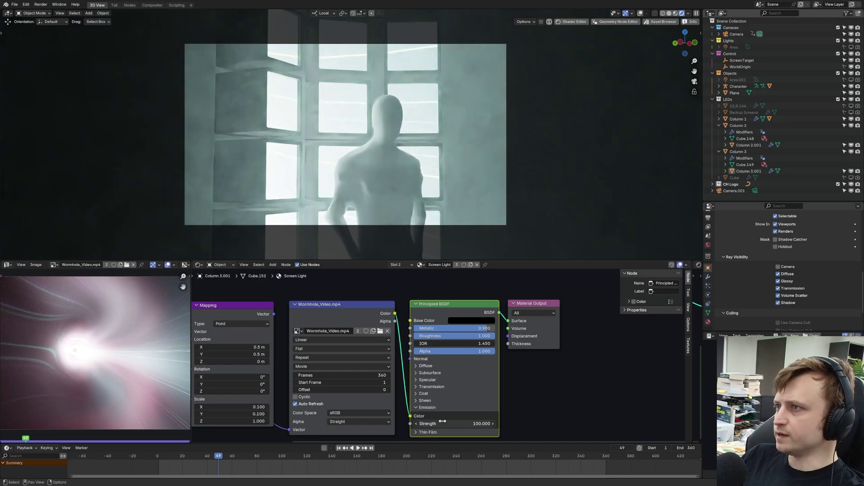
mouse_move(441, 422)
left_mouse_down()
mouse_move(392, 423)
mouse_move(455, 424)
mouse_move(434, 423)
mouse_move(446, 424)
left_mouse_up()
Play the animation and stop at frame 164, and enlarge the 3D viewport.
key("space")
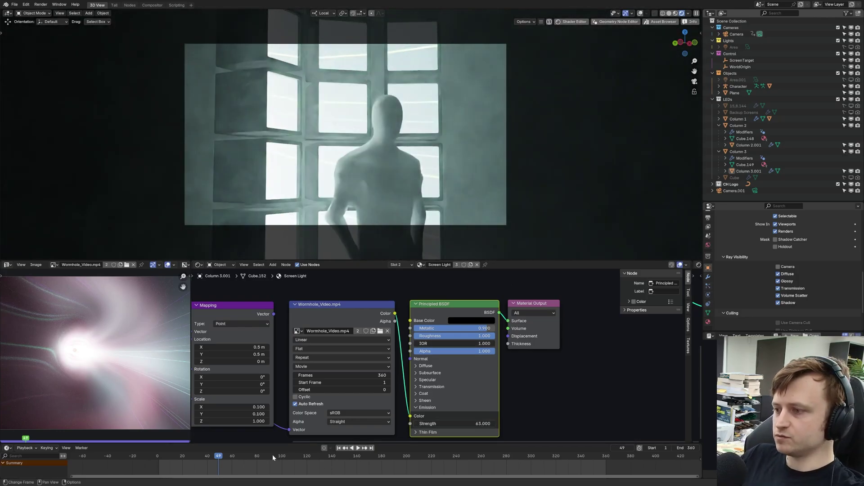
key("space")
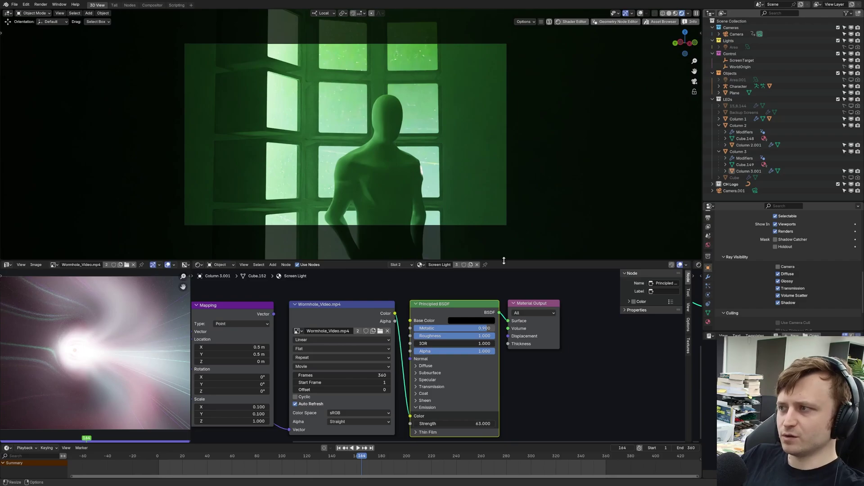
left_click_drag(504, 260, 503, 309)
left_click(738, 120)
key("r")
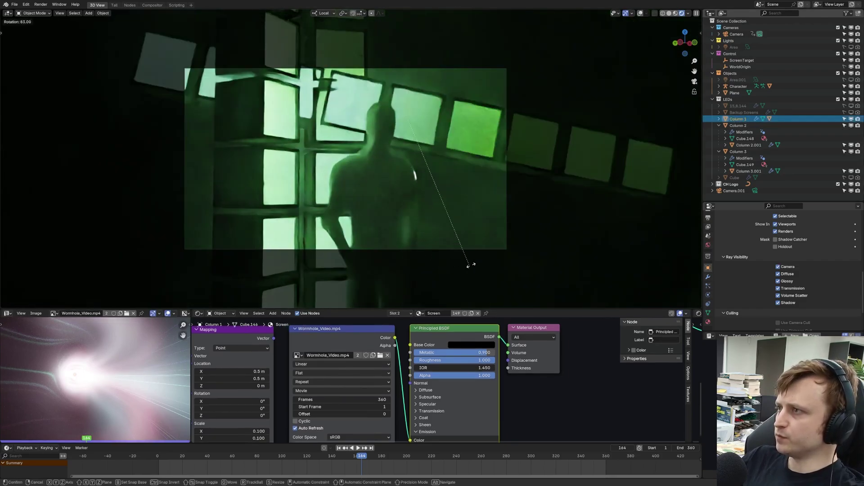
key("Escape")
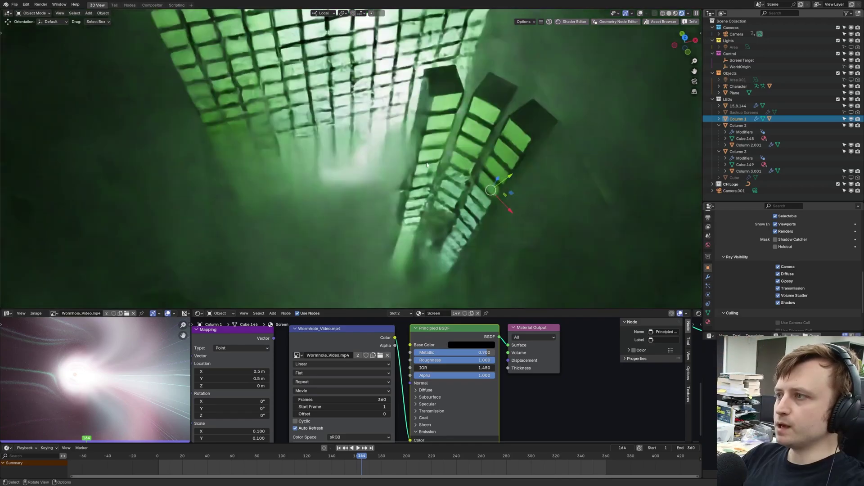
Play and scrub the animation from an elevated view to inspect the LED wall and column lighting, ending at frame 254.
left_click(423, 156)
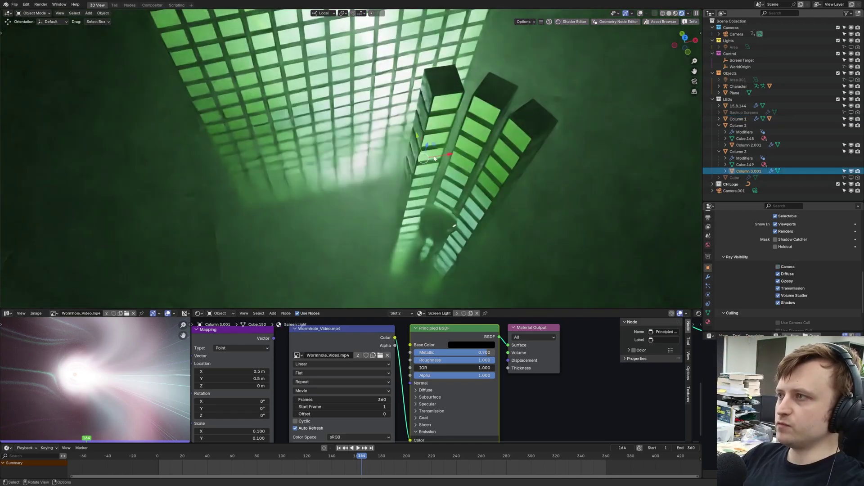
scroll(421, 155, "down", 3)
middle_click_drag(423, 156, 413, 159)
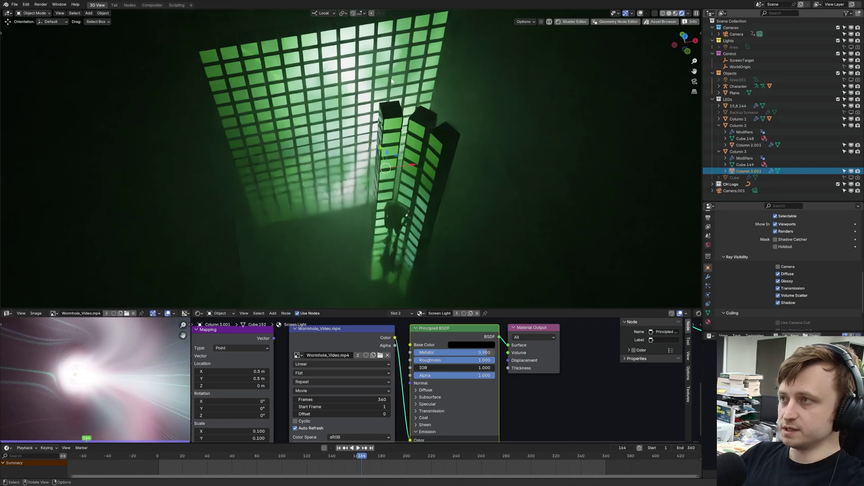
middle_click_drag(427, 81, 317, 81)
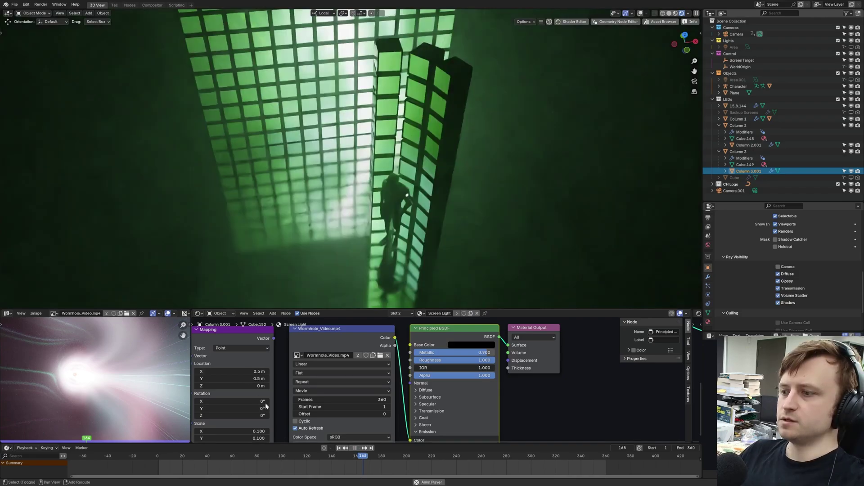
left_click_drag(381, 456, 230, 451)
left_click(533, 456)
key("space")
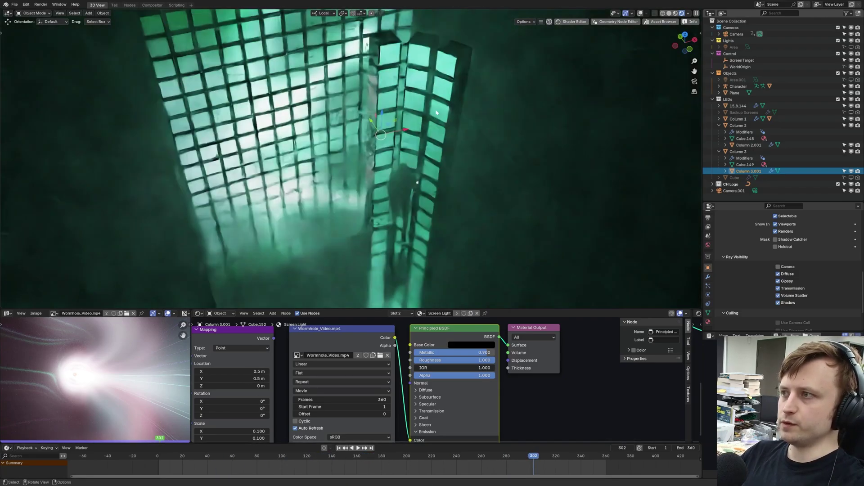
left_click_drag(540, 455, 417, 445)
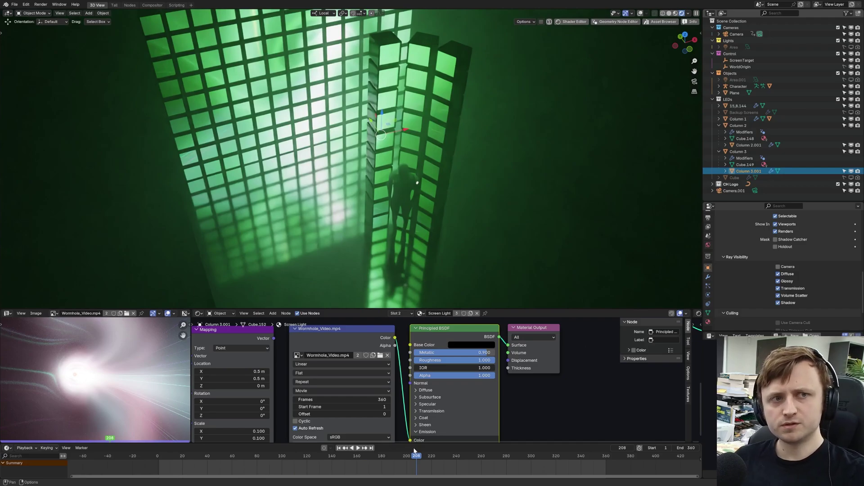
left_click_drag(435, 459, 474, 458)
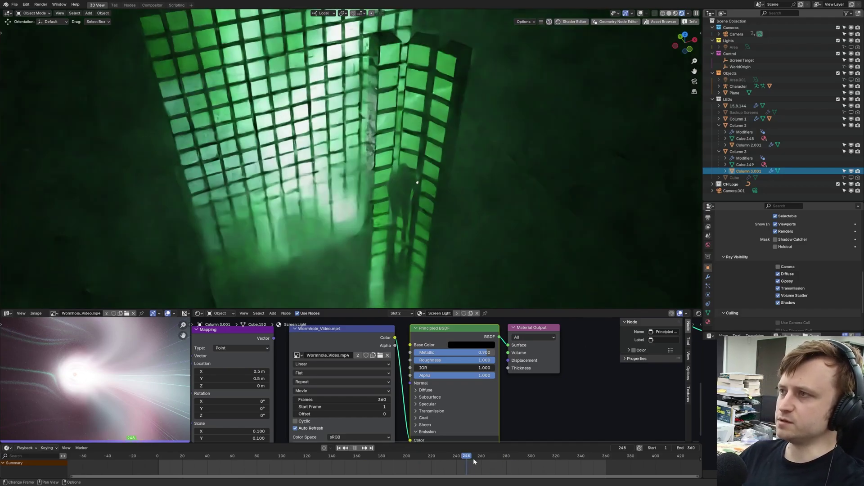
In an X-ray wireframe top view, separate the rightmost column of the 15,8.144 LED wall into its own object.
key("z")
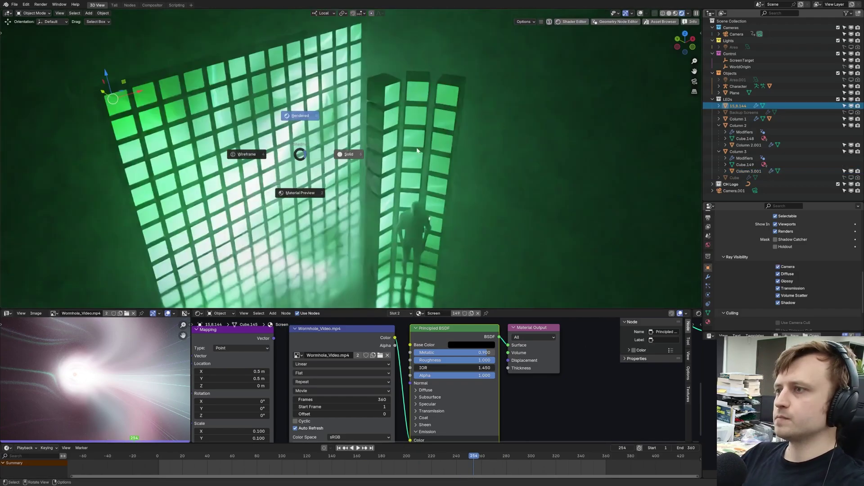
left_click(349, 154)
mouse_move(401, 41)
middle_mouse_down()
mouse_move(386, 68)
mouse_move(379, 158)
middle_mouse_up()
key("Tab")
key("KP_7")
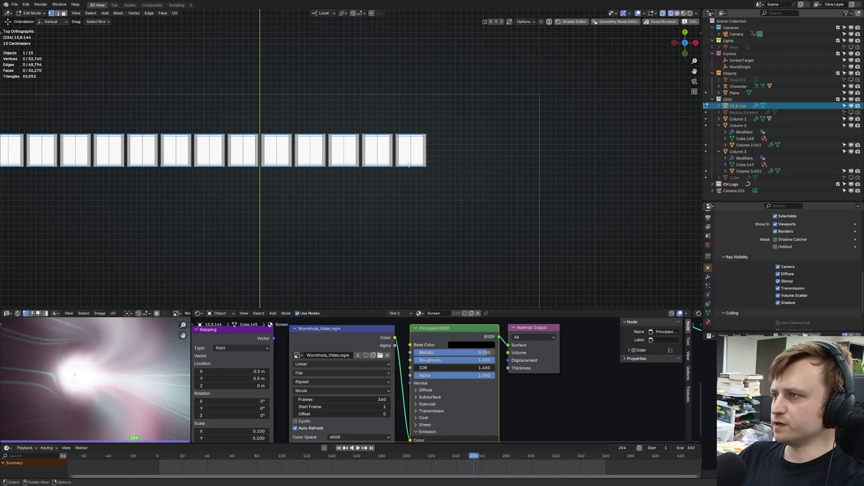
key("alt+z")
scroll(445, 175, "up", 3)
key("a")
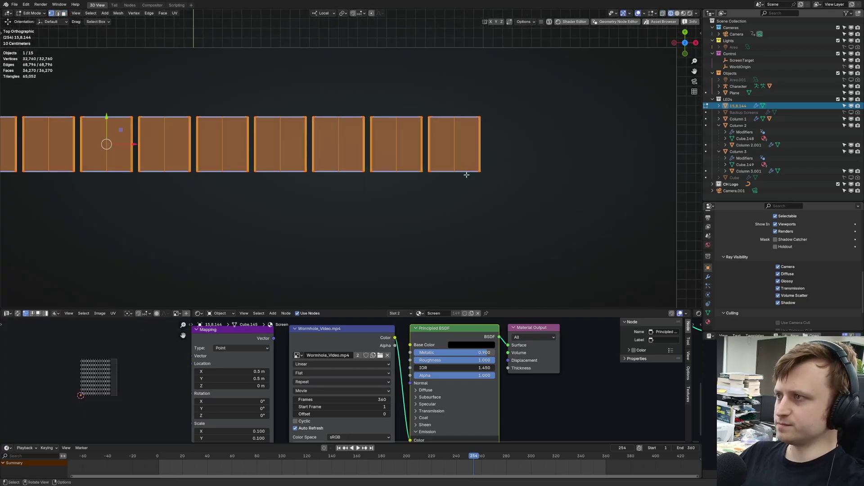
key("alt+z")
left_click_drag(498, 191, 426, 100)
middle_click_drag(405, 128, 391, 93)
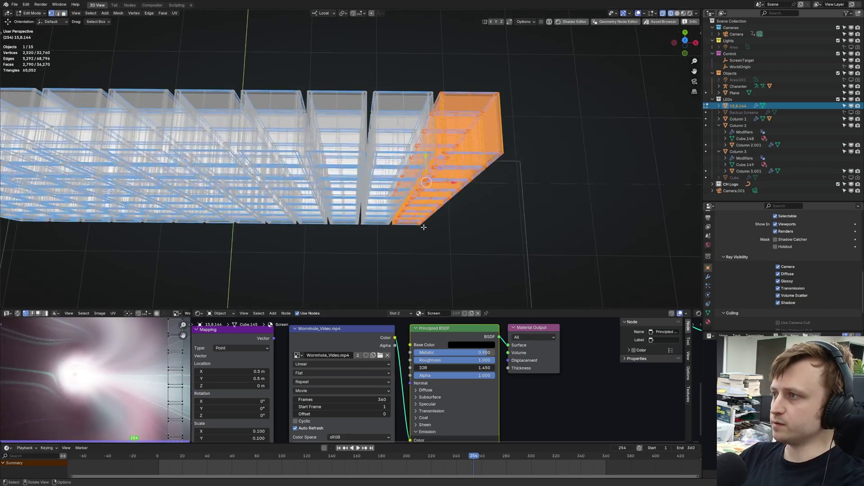
key("Tab")
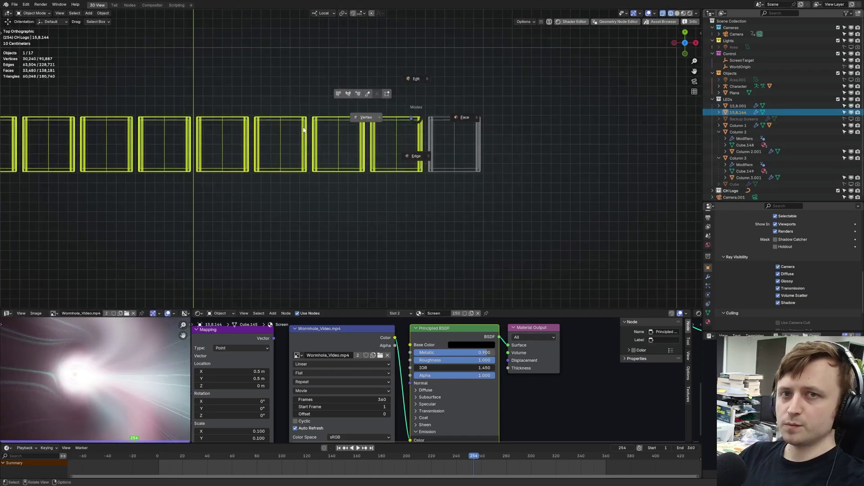
Separate the second and third columns from the LED wall's right end into their own objects.
left_click(366, 119)
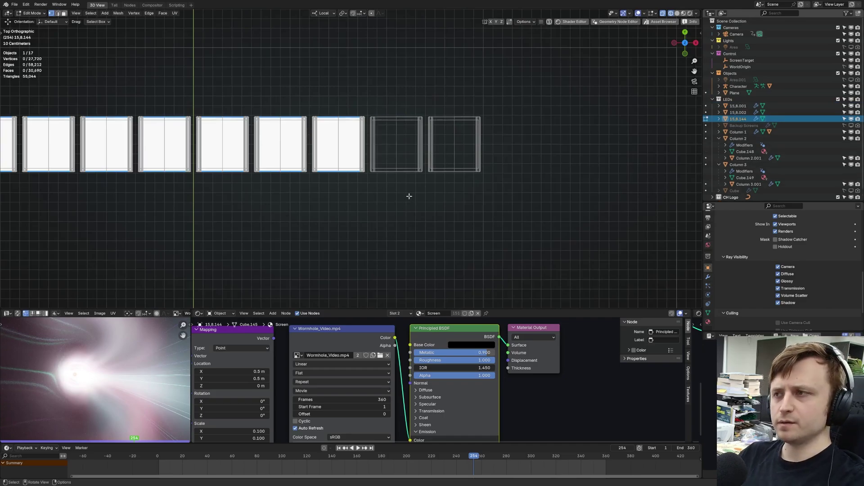
key("p")
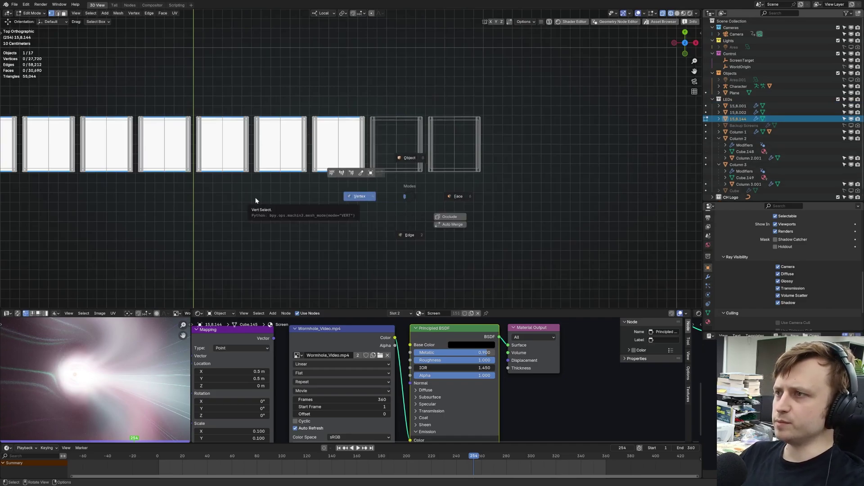
left_click_drag(313, 108, 368, 195)
middle_click_drag(368, 195, 370, 152)
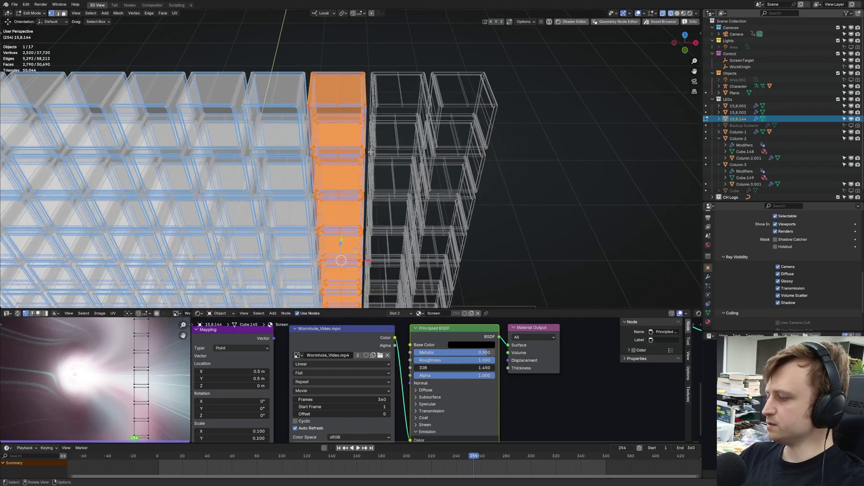
key("KP_7")
key("p")
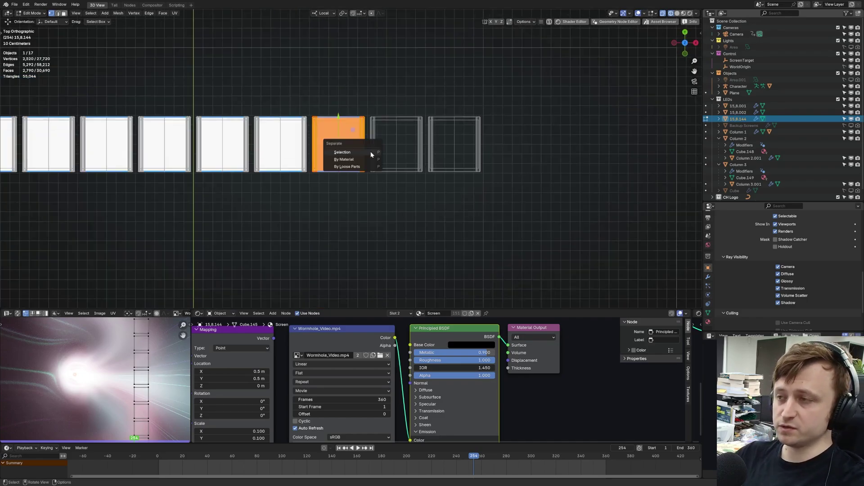
left_click(370, 157)
Separate the fourth column from the LED wall's right end into its own object.
middle_click_drag(245, 154, 361, 160, "shift")
key("Tab")
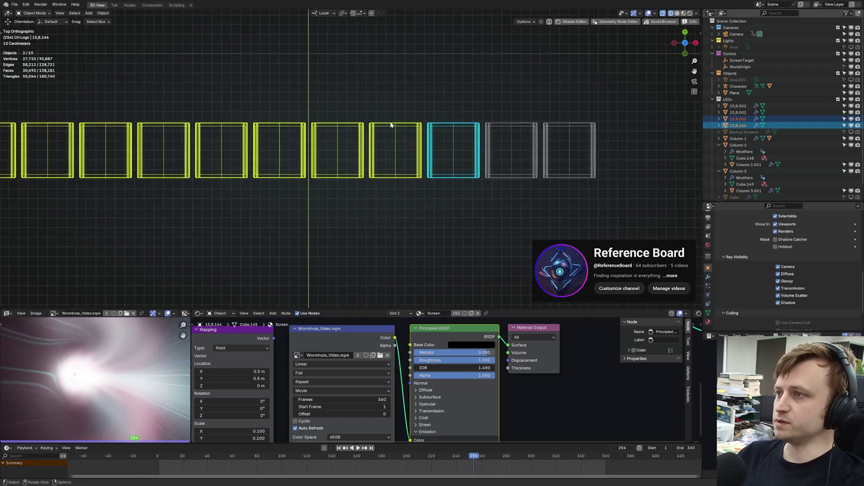
left_click(391, 126)
key("Tab")
left_click_drag(368, 119, 422, 198)
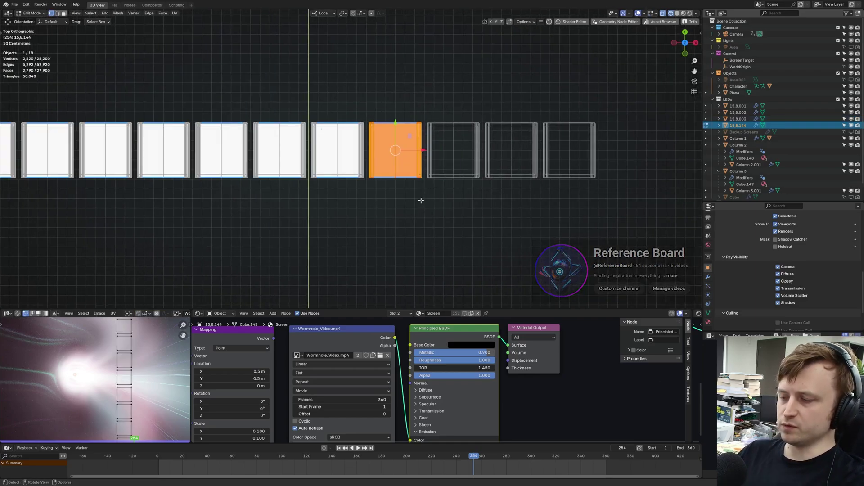
key("p")
left_click(421, 203)
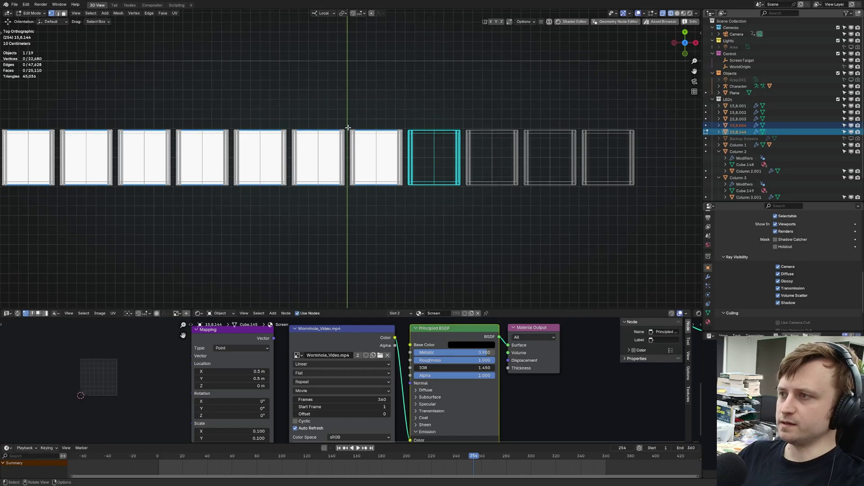
Separate the fifth, sixth and seventh columns of the LED wall, counted from the right end, into their own objects.
left_click_drag(348, 122, 406, 208)
left_click(405, 208)
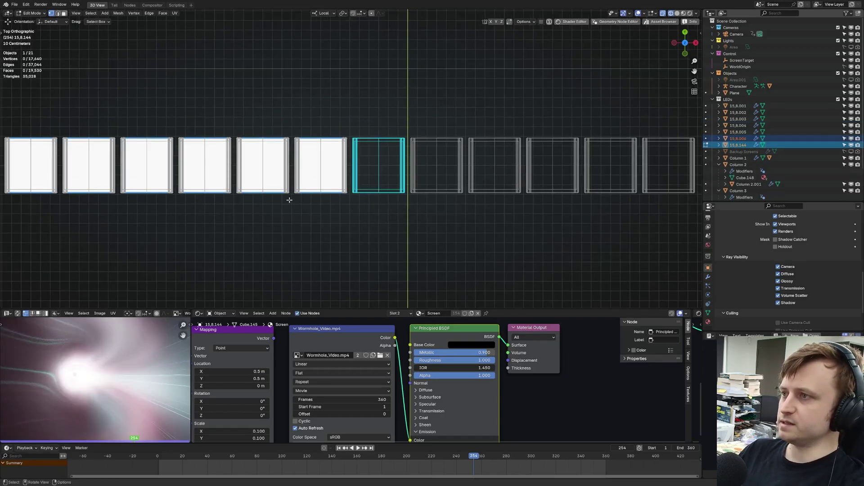
left_click_drag(327, 135, 381, 207)
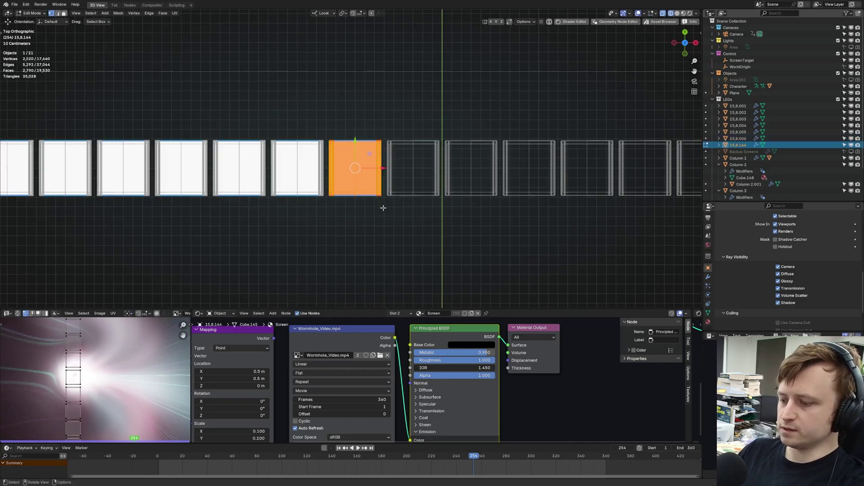
key("p")
left_click(382, 207)
Separate the eighth and ninth LED wall columns, counted from the right end, into their own objects.
key("Tab")
left_click(351, 143)
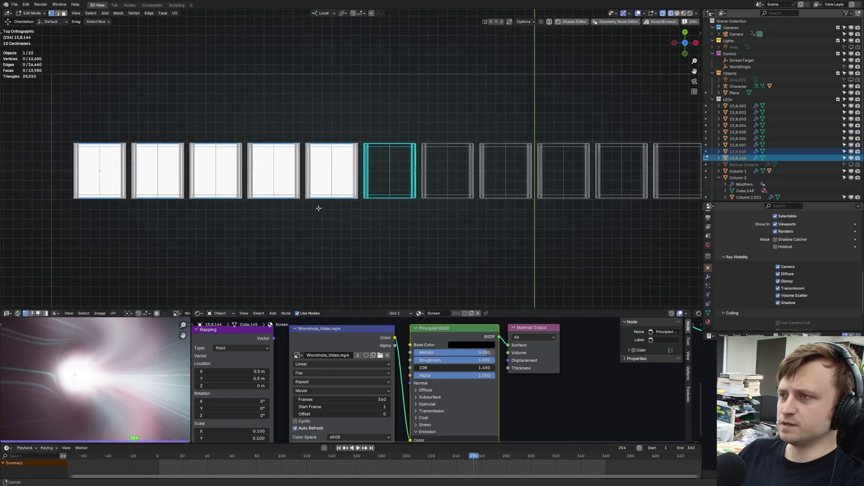
left_click(340, 147)
key("Tab")
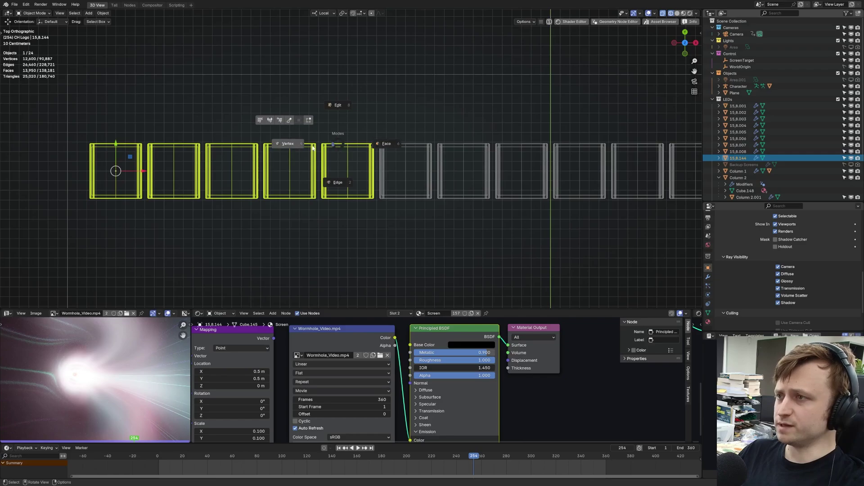
left_click(312, 146)
left_click_drag(318, 139, 377, 210)
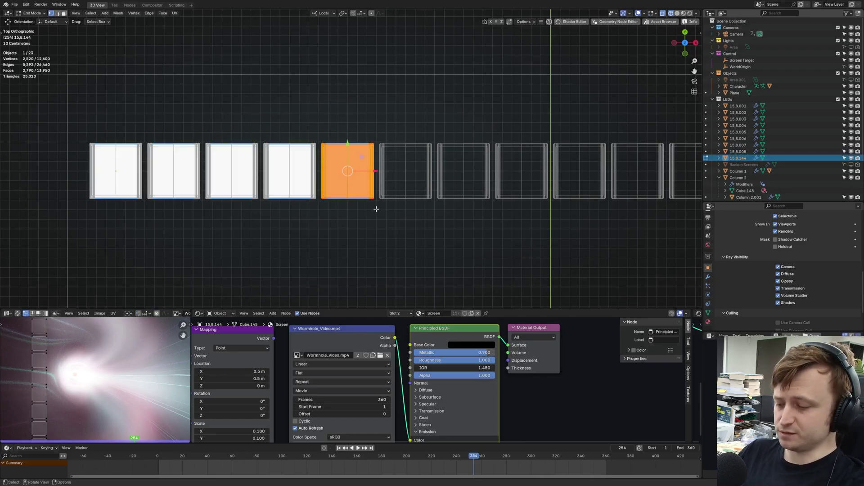
key("p")
left_click(377, 209)
Separate the tenth LED wall column from the right end into its own object.
key("Tab")
left_click(350, 146)
middle_click_drag(302, 148, 342, 148, "shift")
left_click(342, 149)
key("Tab")
left_click(312, 148)
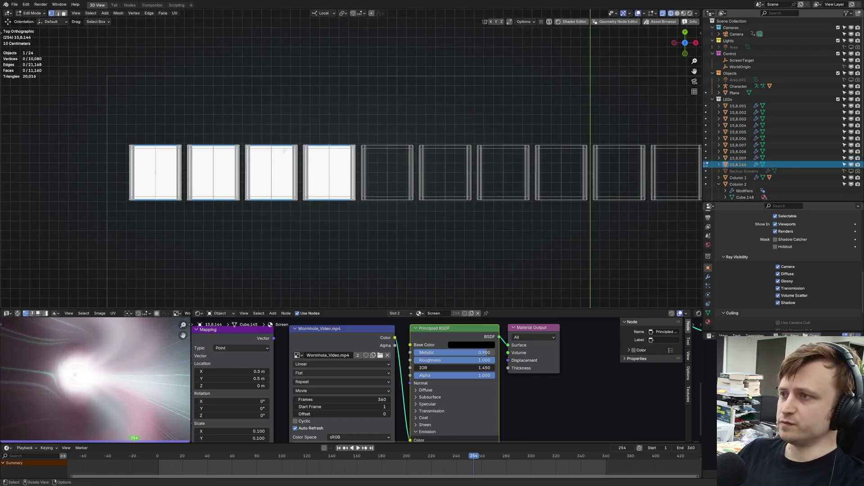
left_click_drag(300, 139, 359, 212)
key("Tab")
left_click(322, 148)
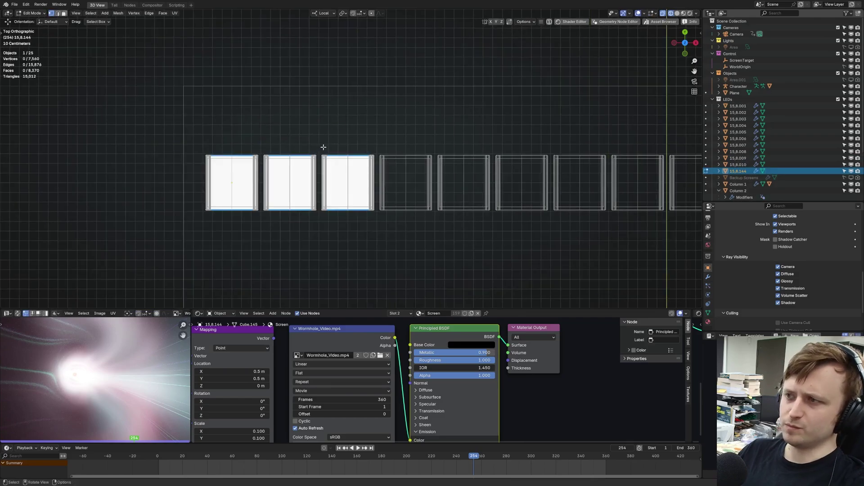
Separate the eleventh and twelfth LED wall columns, leaving only the leftmost column in 15,8.144, and return to Object Mode.
left_click_drag(320, 149, 377, 215)
key("p")
left_click(377, 214)
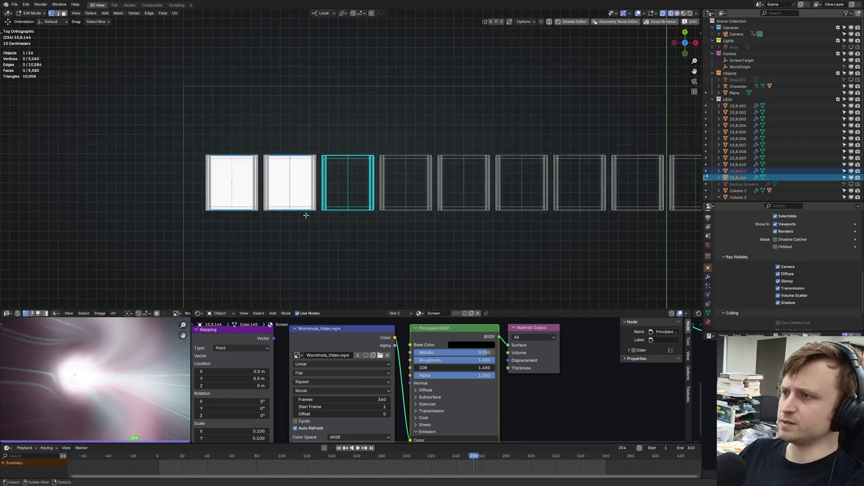
middle_click_drag(283, 189, 324, 190, "shift")
key("Tab")
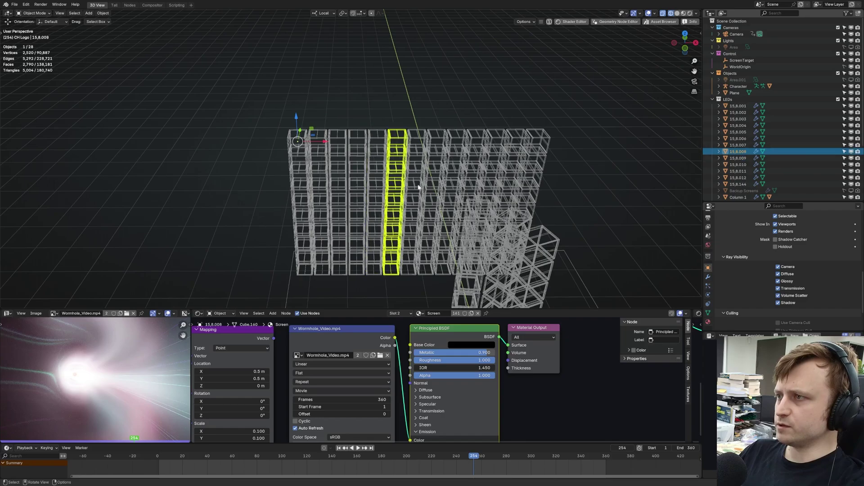
Set the origins of the two outermost wall columns, 15,8.001 and 15,8.144, to their geometry.
left_click(297, 157)
left_click(527, 156, "shift")
right_click(527, 155)
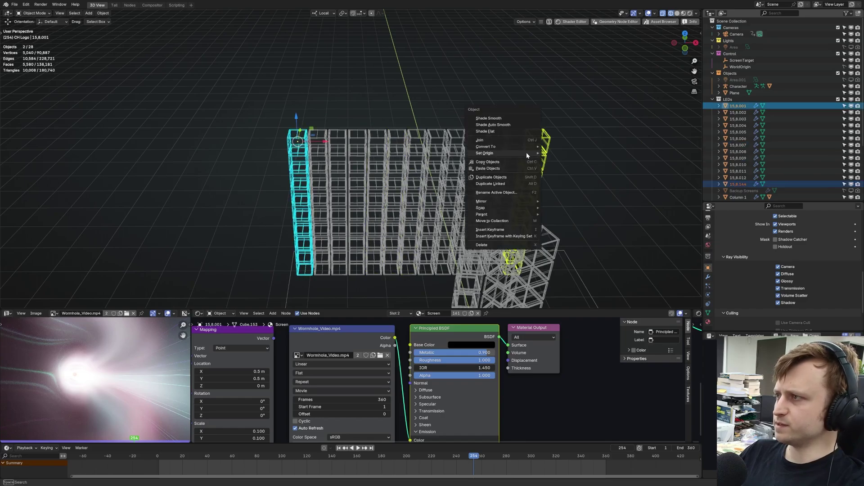
mouse_move(525, 153)
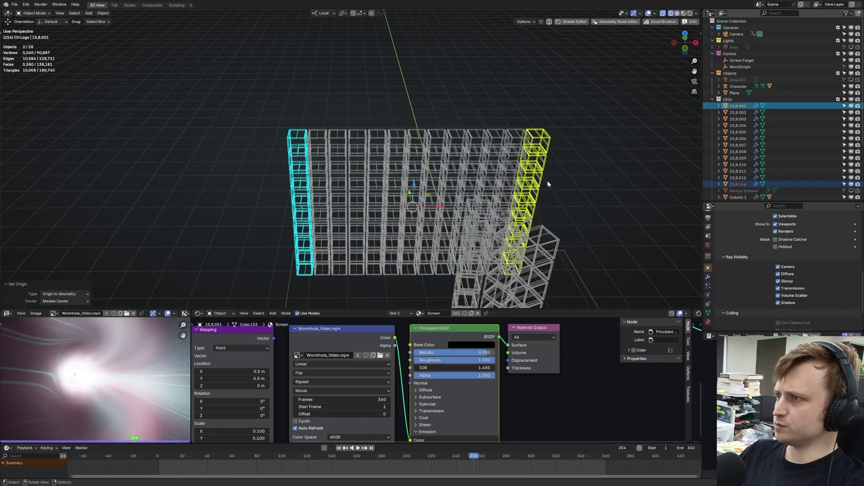
middle_click_drag(549, 184, 542, 208)
Set the origins of the eleven inner wall columns to their geometry and save the file.
left_click(302, 155)
left_click_drag(320, 117, 520, 171)
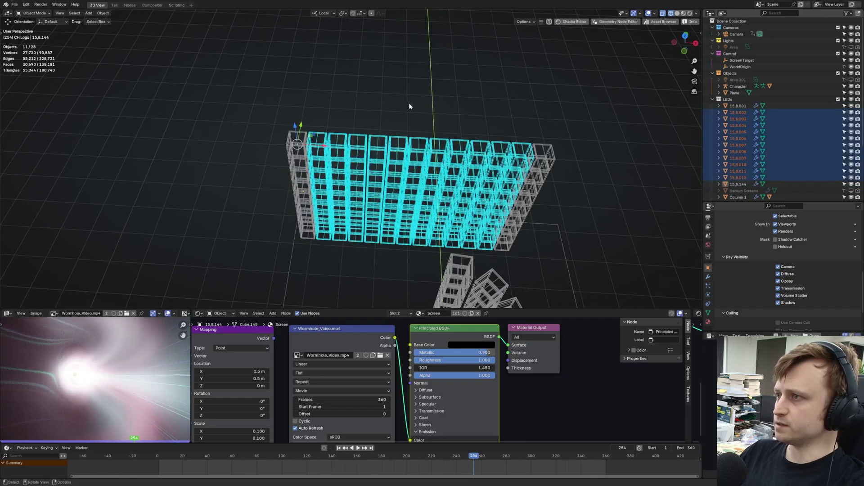
right_click(409, 104)
mouse_move(407, 106)
left_click(453, 113)
left_click(437, 144)
left_click(344, 152)
key("ctrl+s")
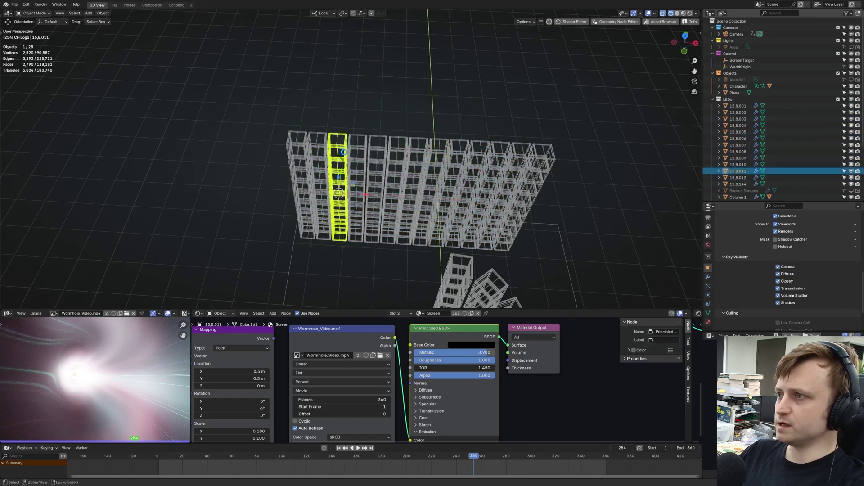
key("ctrl+s")
Rename the four rightmost wall columns, going from right to left, as Column 4, Column 5, Column 6 and Column 7.
middle_click_drag(344, 152, 530, 216)
middle_click_drag(514, 146, 451, 173, "shift")
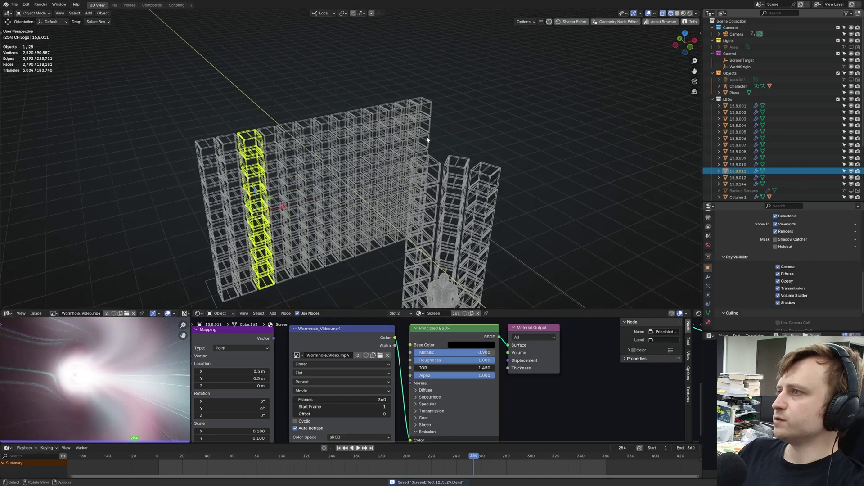
middle_click_drag(428, 139, 397, 142)
left_click(433, 128)
scroll(432, 131, "up", 3)
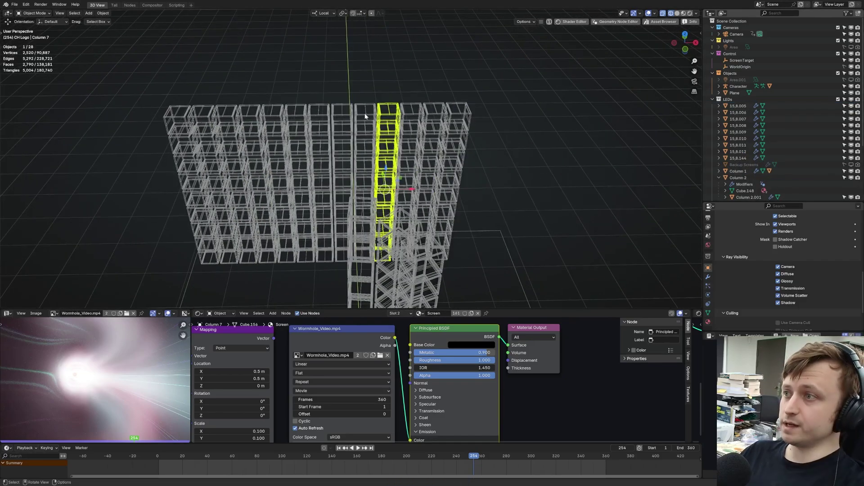
Rename the next two wall columns, going from right to left, as Column 8 and Column 9.
left_click(365, 116)
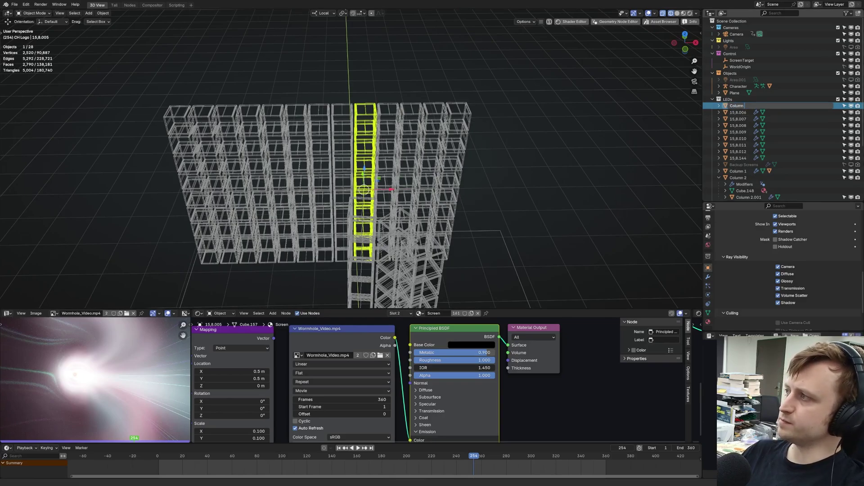
key("Escape")
scroll(739, 178, "down", 4)
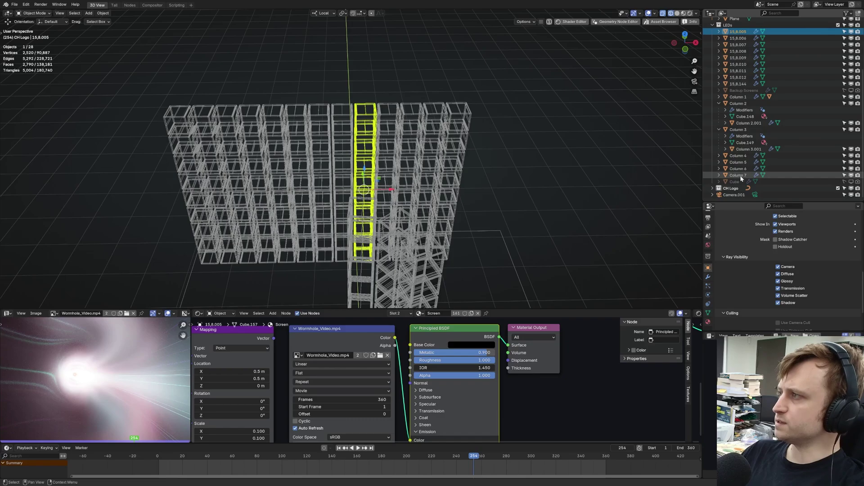
scroll(740, 176, "up", 4)
double_click(737, 104)
type("Column 8")
key("Return")
left_click(343, 118)
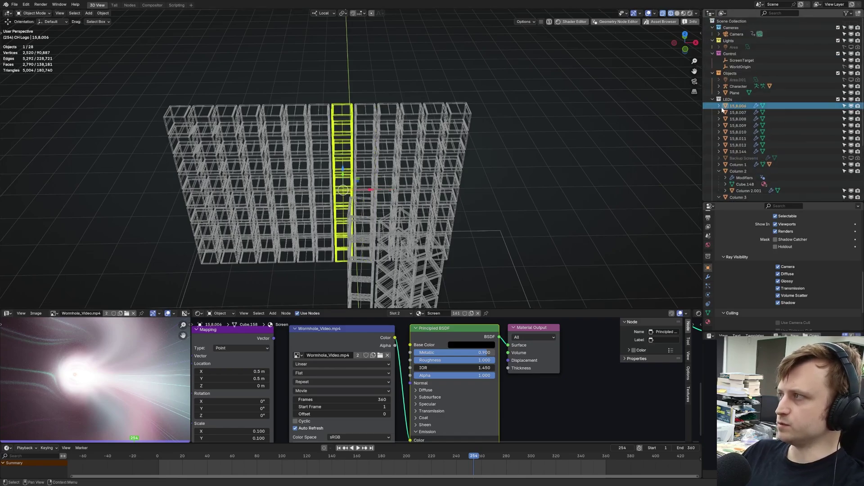
key("Return")
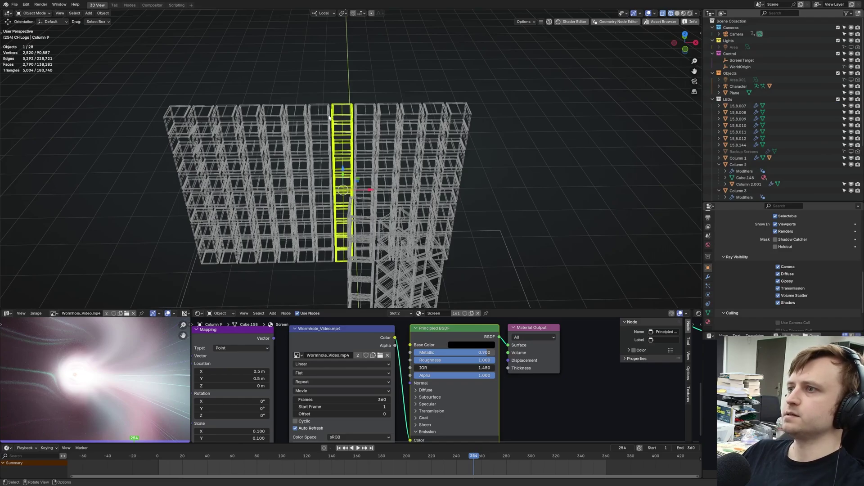
Rename the remaining wall columns in sequence, going from right to left, as Column 10 through Column 16.
left_click(721, 106)
type("10")
key("Return")
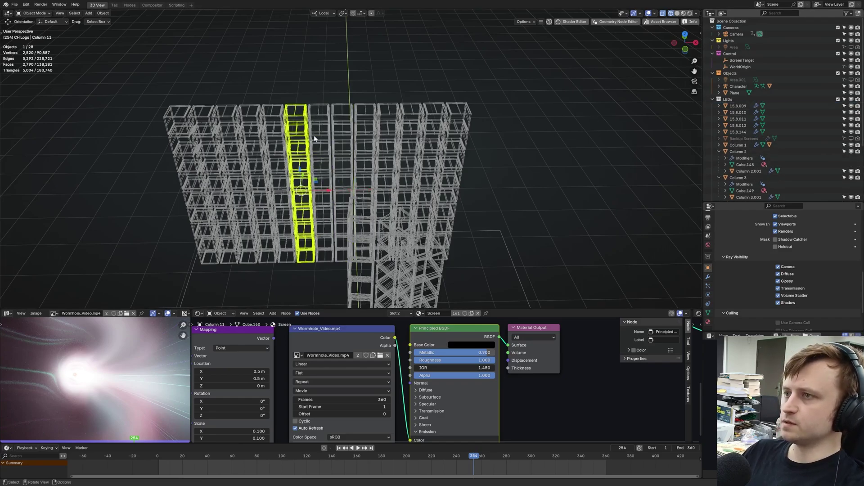
left_click(277, 116)
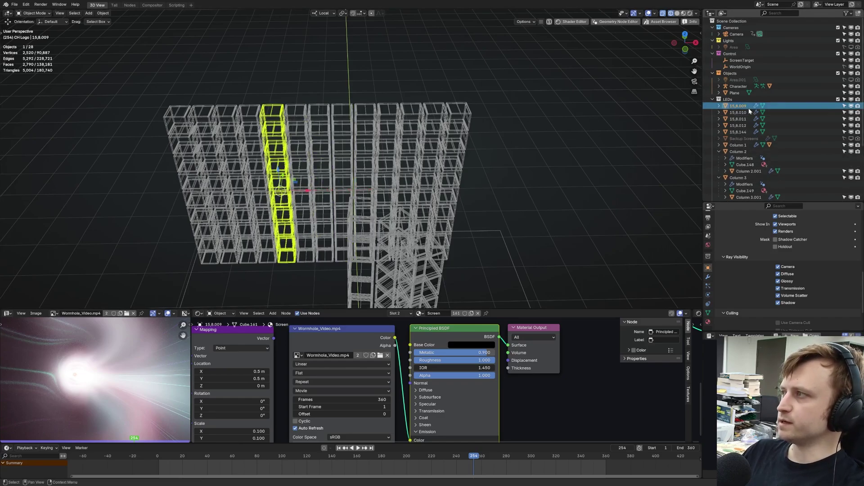
type("12")
key("Return")
Duplicate Column 4 with a slight offset along its local Y axis and parent the copy to Column 4, keeping its transform.
middle_click_drag(468, 169, 434, 181)
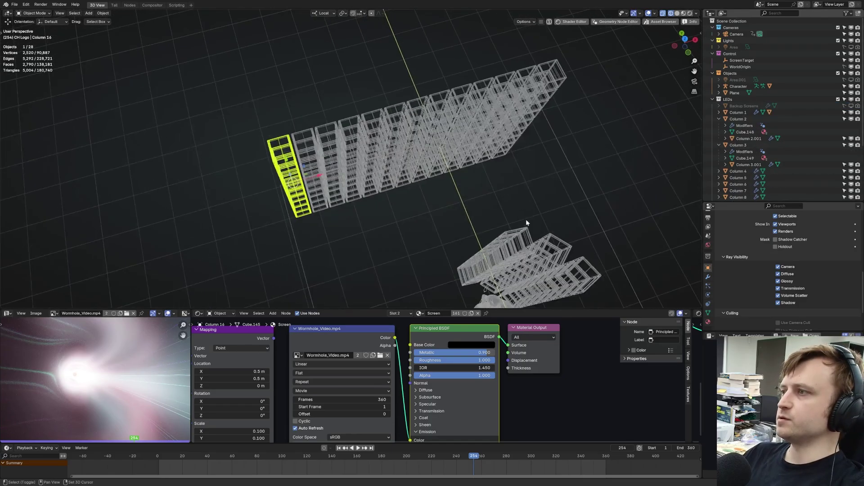
left_click(523, 91)
scroll(502, 107, "up", 4)
key("shift+d")
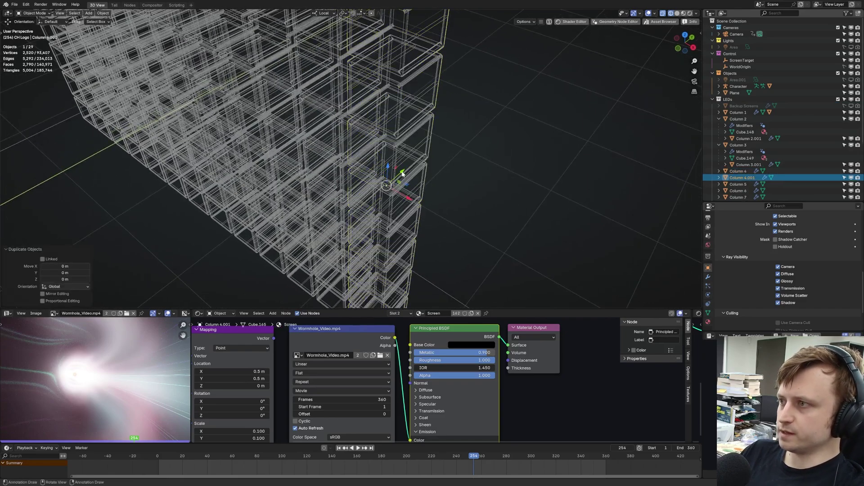
key("y")
left_click_drag(398, 173, 397, 173)
left_click(433, 118, "shift")
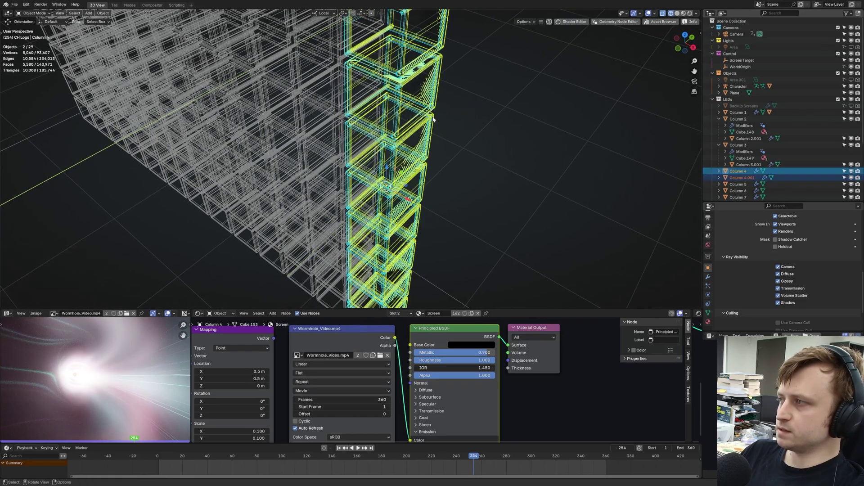
key("ctrl+p")
left_click(435, 119)
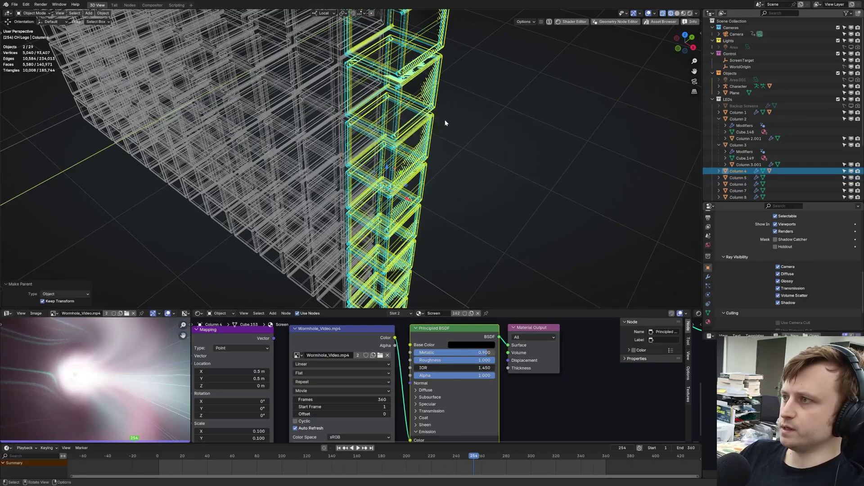
Turn off camera ray visibility for Column 4.001, the duplicate under Column 4, and save the file.
left_click(719, 171)
scroll(748, 179, "down", 1)
left_click(747, 178)
scroll(776, 297, "down", 2)
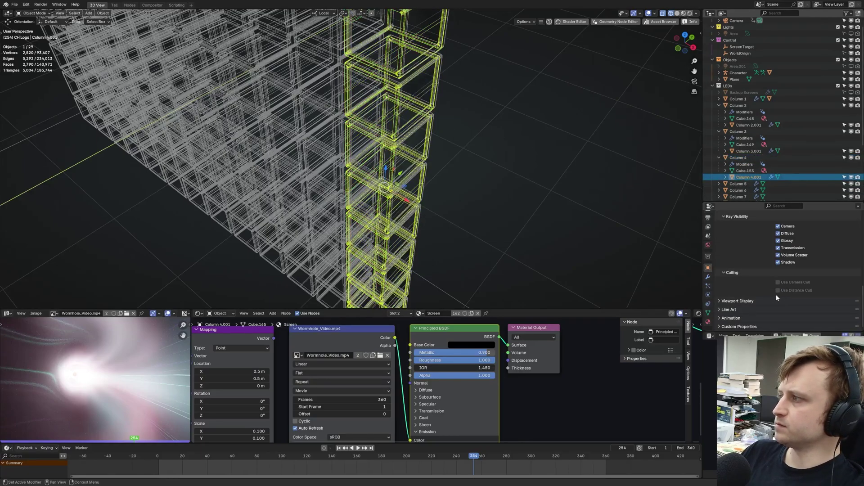
scroll(779, 253, "up", 2)
left_click(436, 231)
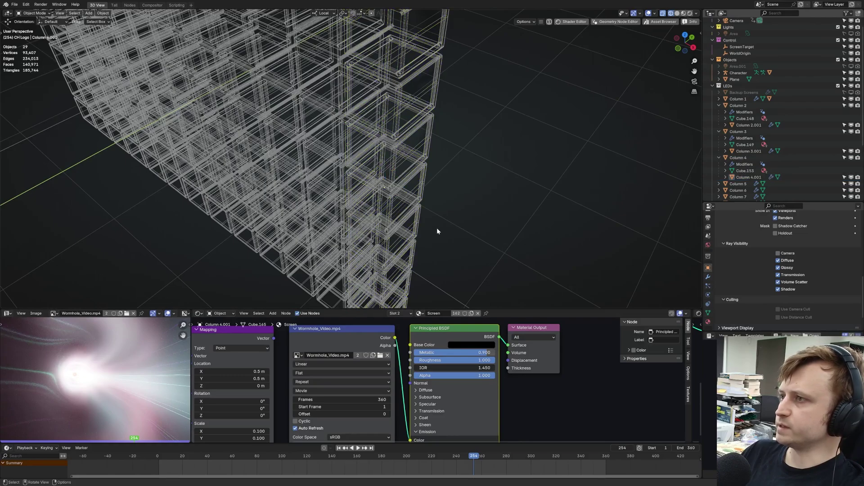
left_click(427, 164)
key("ctrl+s")
Duplicate Column 5 with a slight negative offset along its local Y axis and parent the copy to Column 5, keeping its transform.
left_click(390, 174)
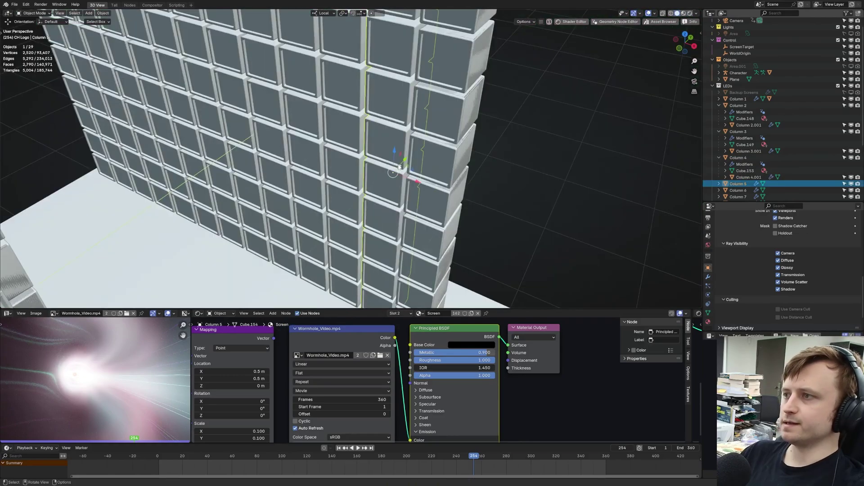
middle_click_drag(390, 175, 390, 187)
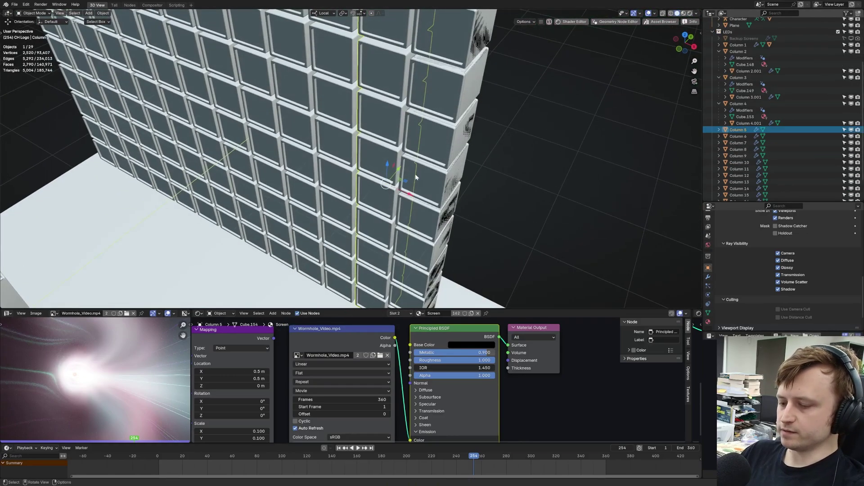
key("shift+d")
right_click(416, 177)
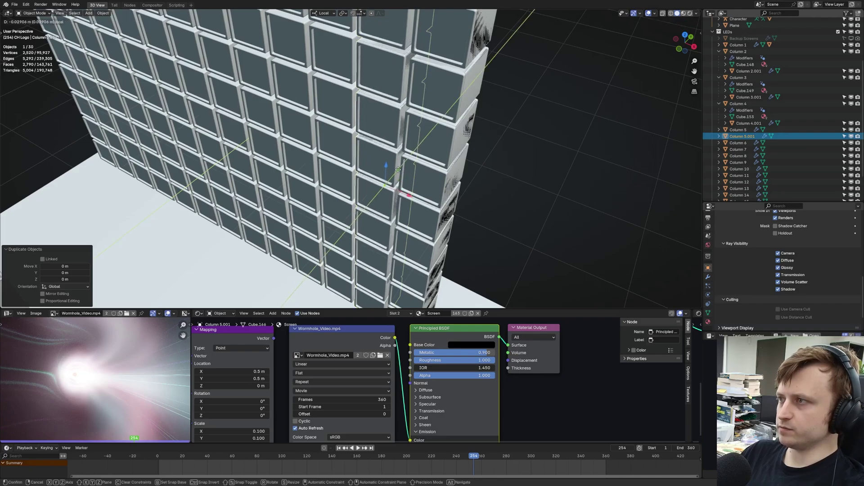
left_click(399, 109, "shift")
key("ctrl+p")
left_click(399, 106)
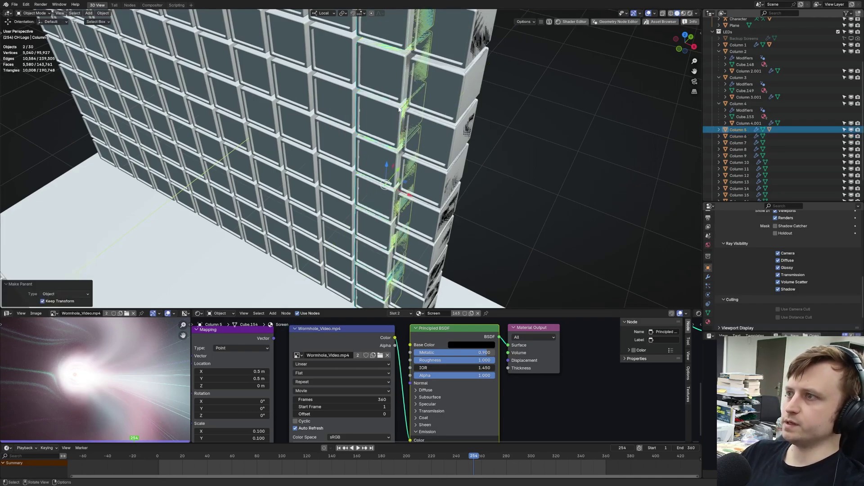
Replace the Screen material with Screen Light on the duplicates Column 5.001 and Column 4.001.
left_click(719, 129)
left_click(733, 149)
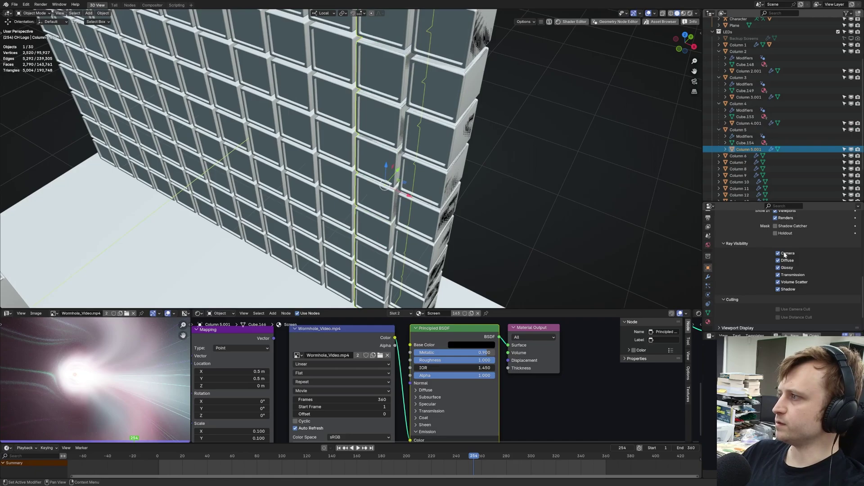
left_click(708, 323)
scroll(739, 282, "up", 5)
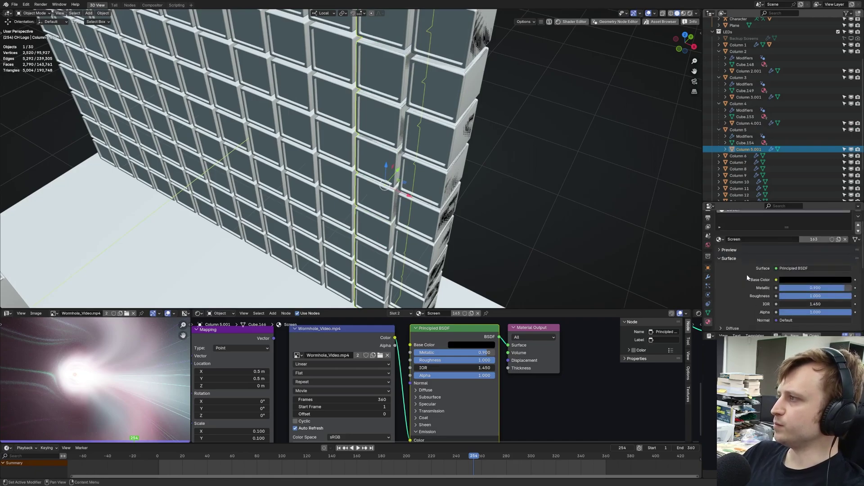
left_click(719, 266)
left_click(744, 308)
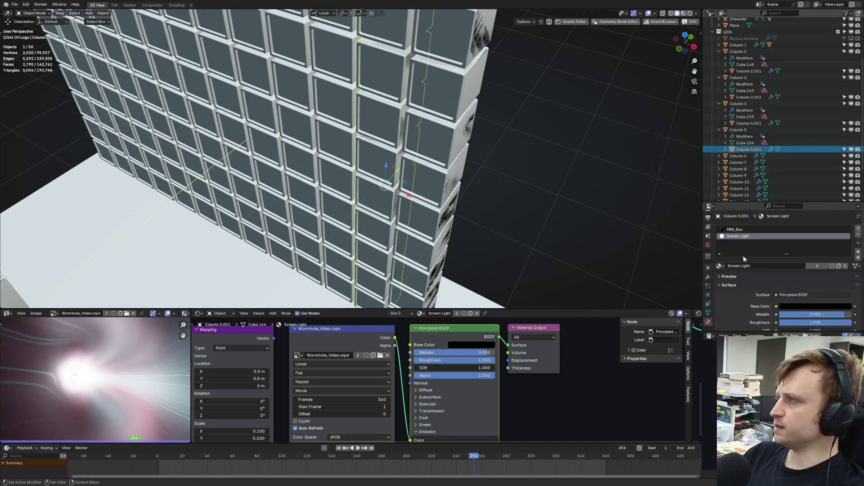
left_click(743, 123)
left_click(720, 266)
left_click(765, 308)
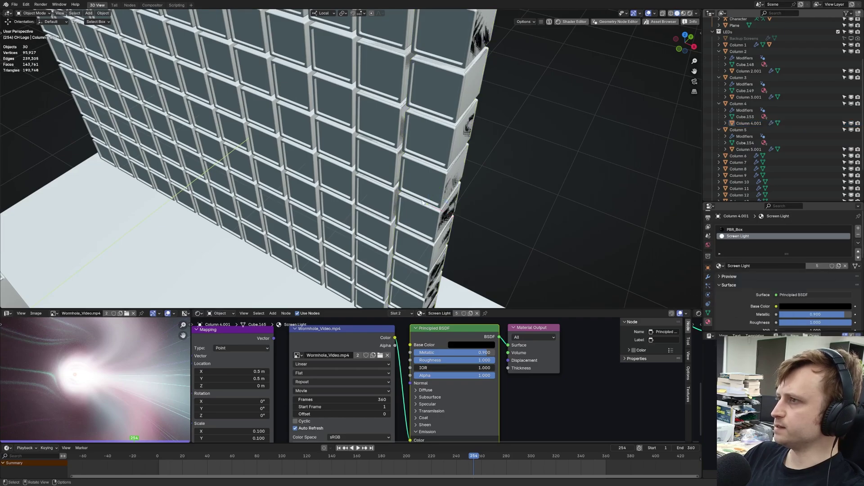
Move Column 4 and Column 5 together 1 m along local X, away from the wall.
middle_click_drag(380, 185, 418, 227)
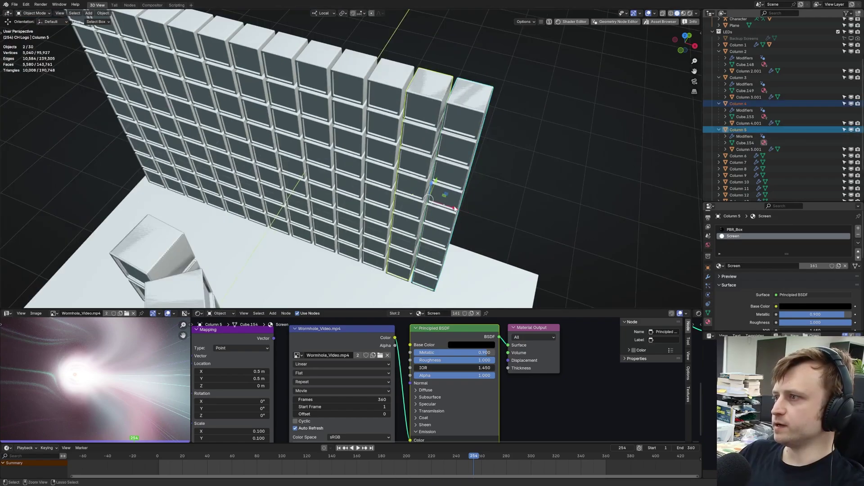
left_click_drag(454, 208, 522, 219, "ctrl")
scroll(844, 130, "up", 2)
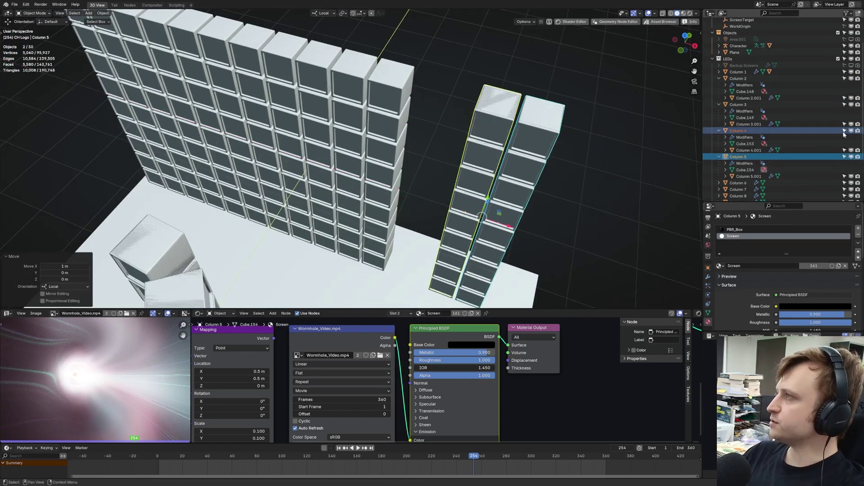
left_click(845, 131)
left_click(845, 158)
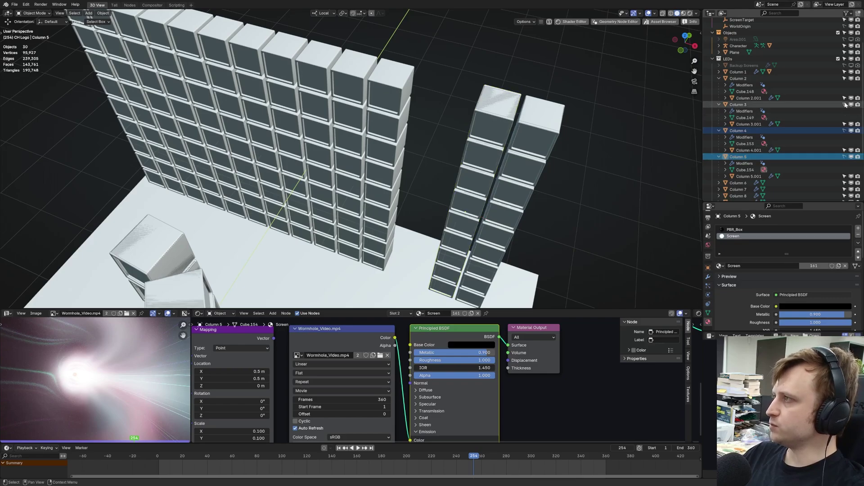
left_click(832, 145)
left_click(471, 200)
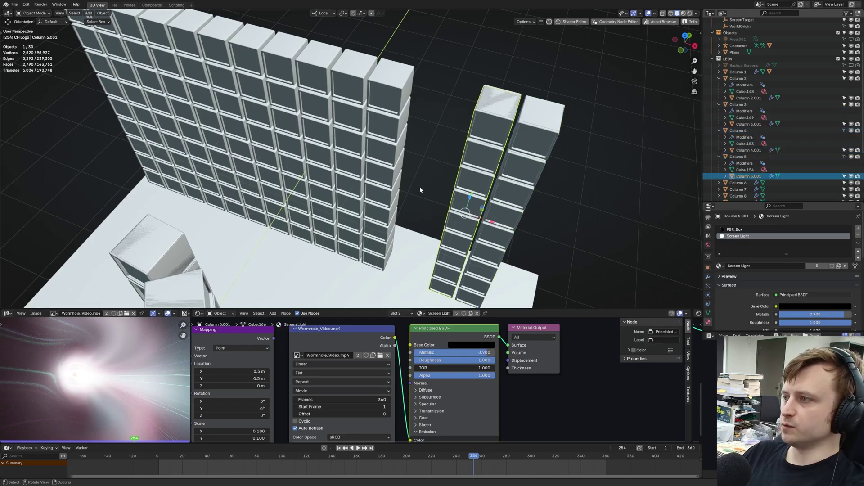
Make the duplicates Column 4.001 and Column 5.001 unselectable in the viewport and check that the parent columns can be grabbed.
left_click(503, 208)
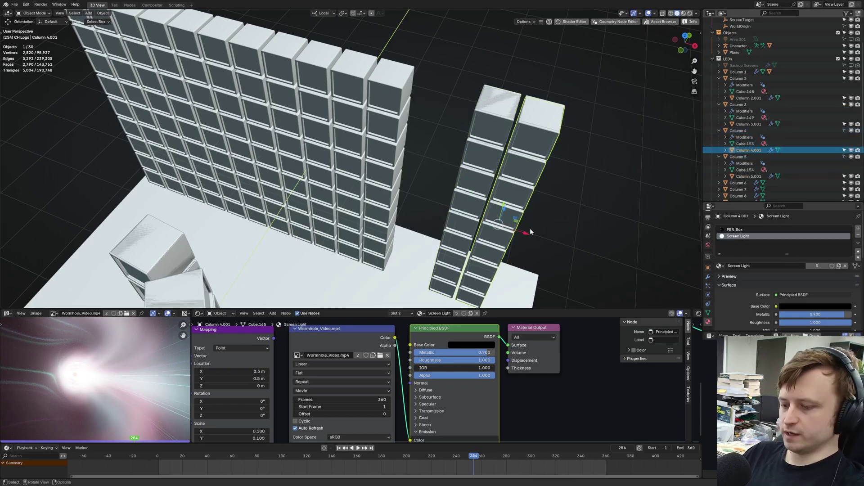
left_click(845, 151)
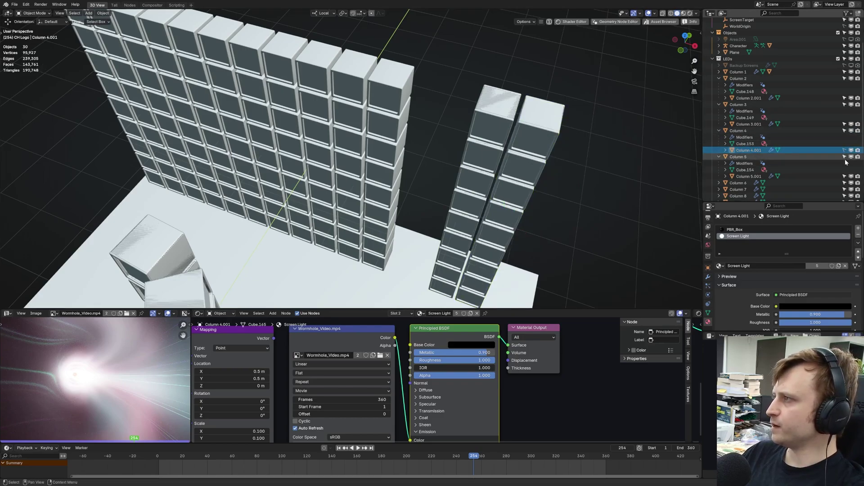
left_click(749, 157)
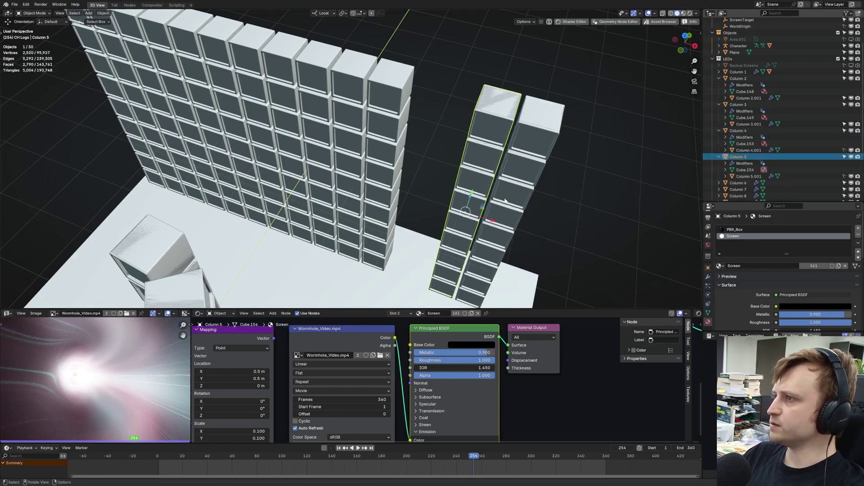
key("g")
right_click(422, 162)
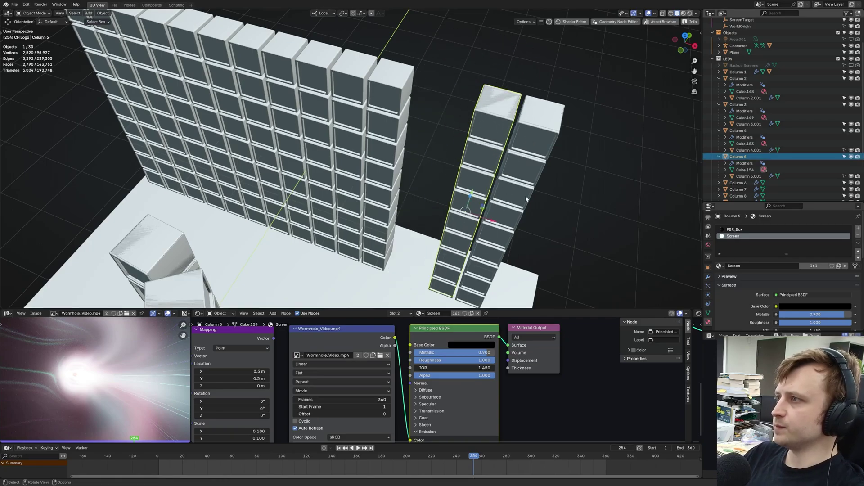
left_click(525, 198)
Make the duplicates of the three columns beside the character, Column 1.001, Column 2.001 and Column 3.001, unselectable in the viewport.
middle_click_drag(383, 205, 440, 121, "shift")
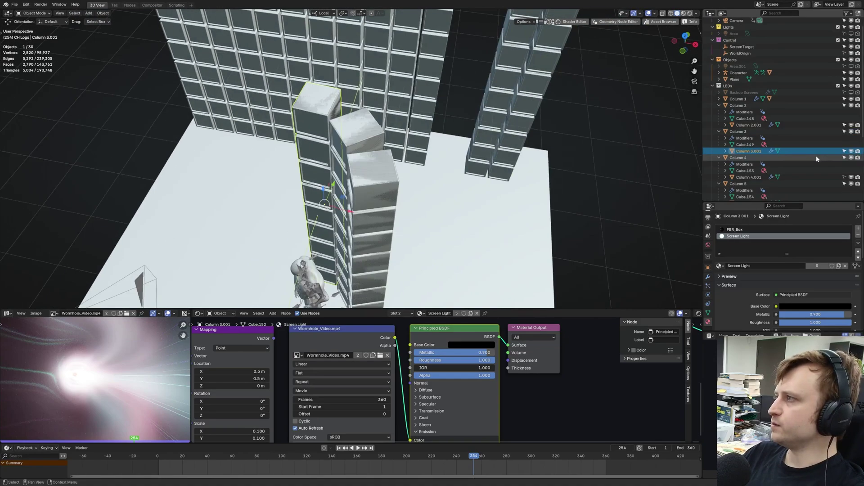
left_click(844, 152)
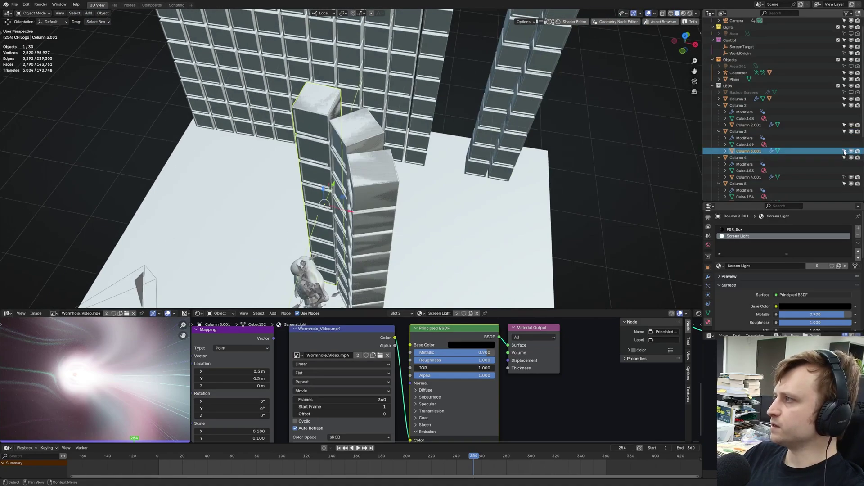
left_click(844, 125)
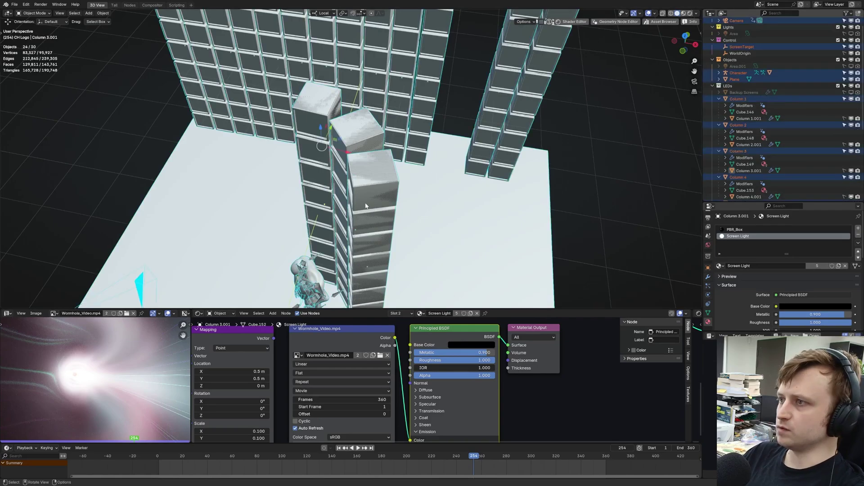
Test the selection of the columns beside the character by grabbing Column 2 and Column 3, cancelling each move.
left_click(367, 204)
scroll(382, 216, "down", 1)
left_click(345, 176)
key("g")
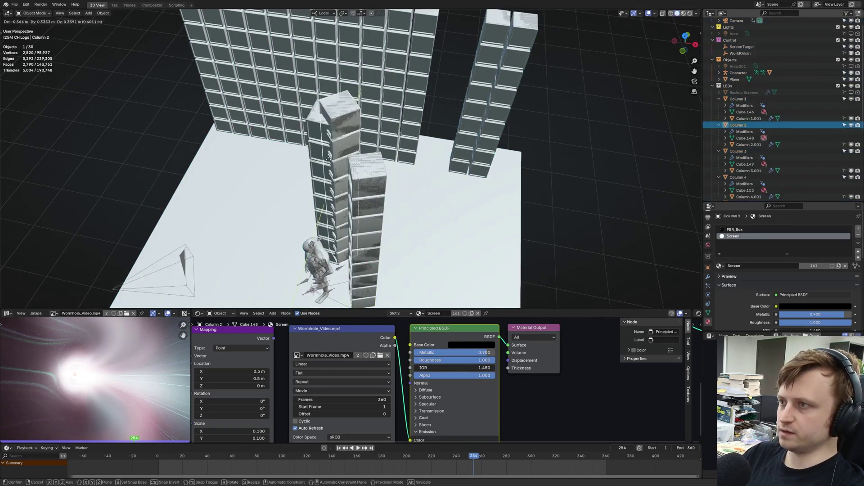
right_click(327, 145)
left_click(325, 149)
key("g")
right_click(349, 139)
Duplicate Column 6 at the end of the LED wall and shift the copy slightly along its local Y axis.
middle_click_drag(449, 137, 427, 201, "shift")
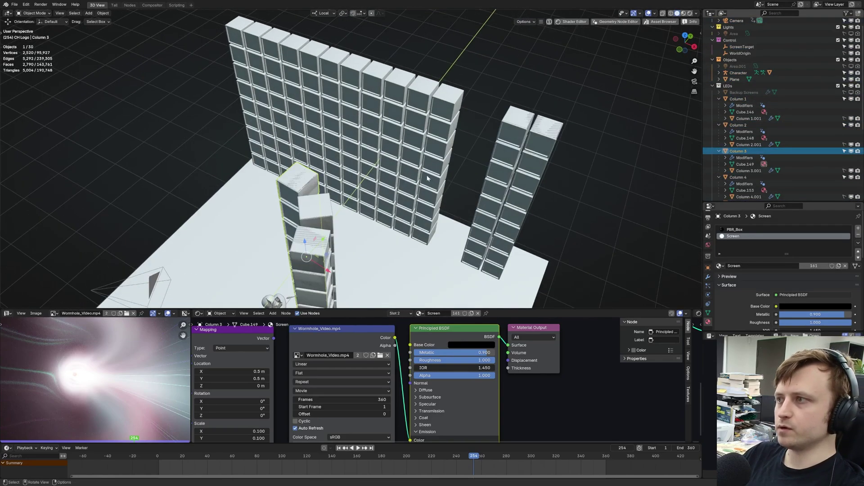
left_click(428, 179)
key("KP_Decimal")
middle_click_drag(311, 237, 315, 220)
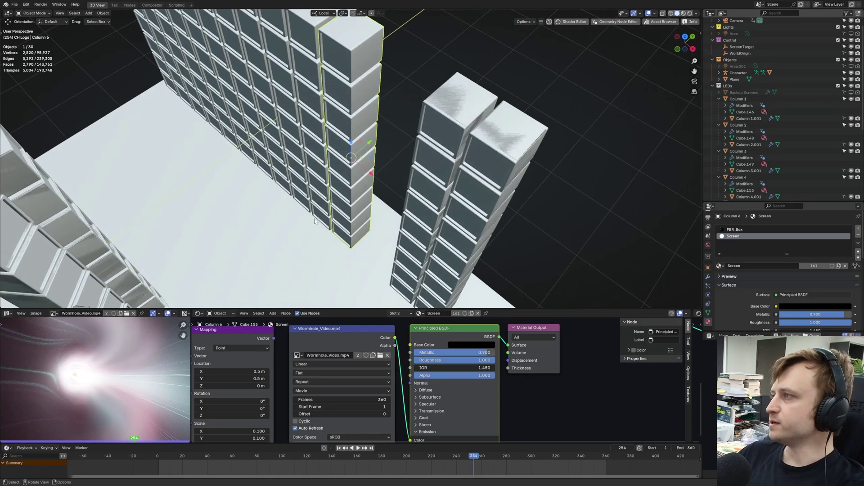
left_click_drag(720, 99, 717, 124)
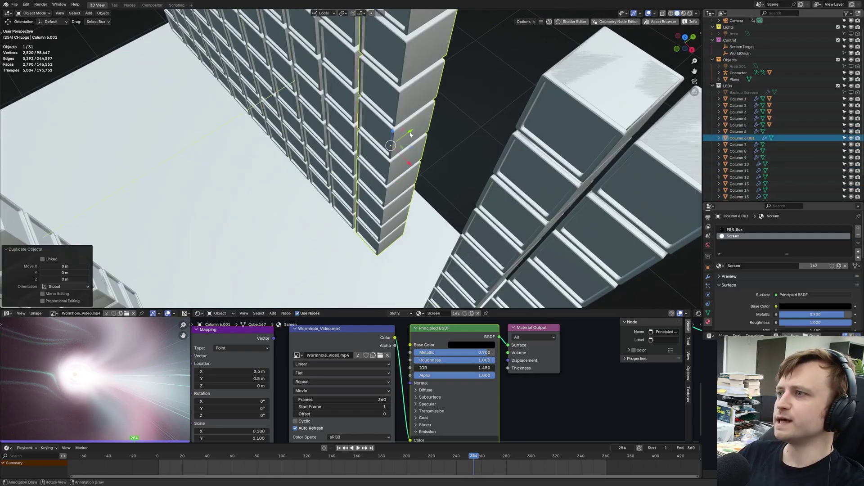
left_click_drag(410, 133, 407, 136)
Parent the duplicate Column 6.001 to Column 6 with Keep Transform and make it unselectable in the viewport.
left_click(416, 138, "shift")
key("ctrl+p")
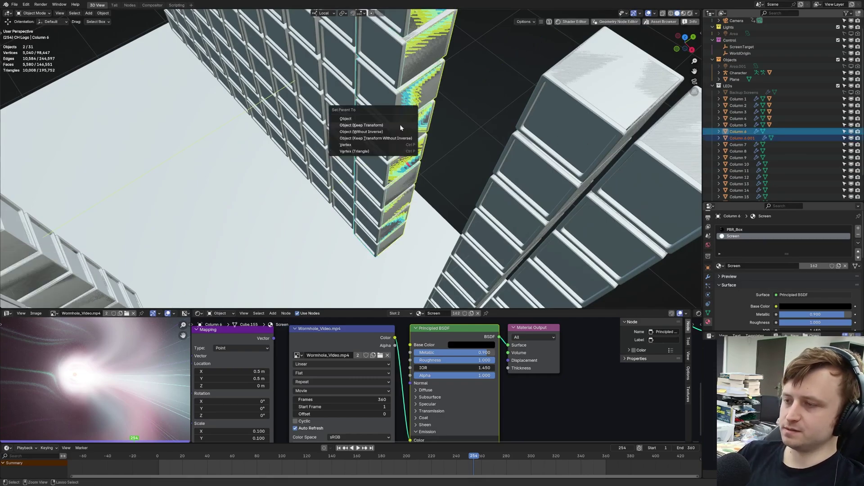
left_click(401, 125)
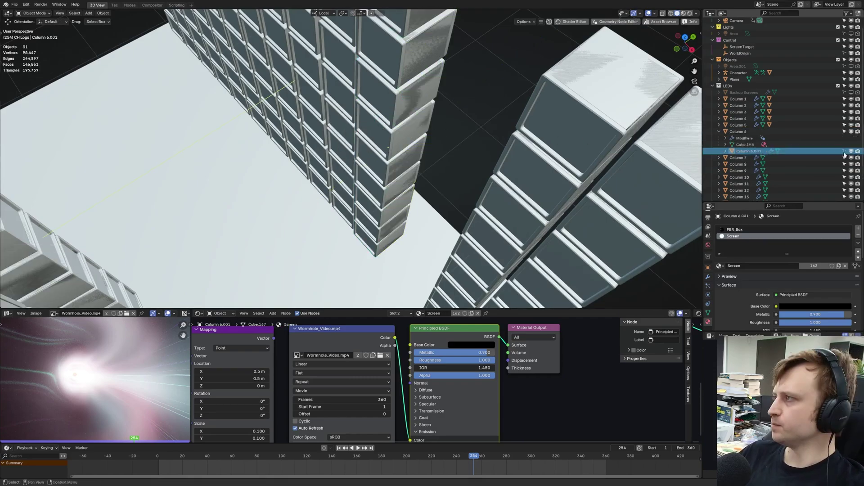
Assign the Screen Light material to Column 6.001 and turn off its Camera ray visibility.
scroll(735, 245, "down", 2)
left_click(721, 240)
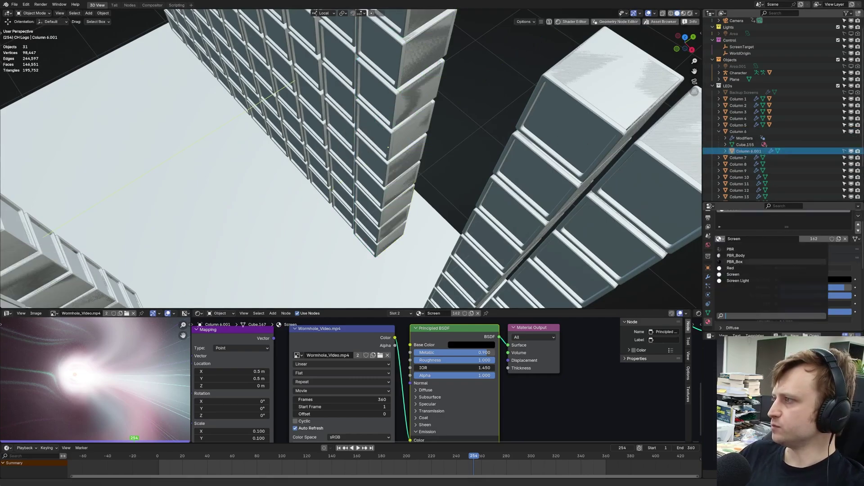
left_click(732, 281)
left_click(708, 267)
scroll(771, 305, "down", 4)
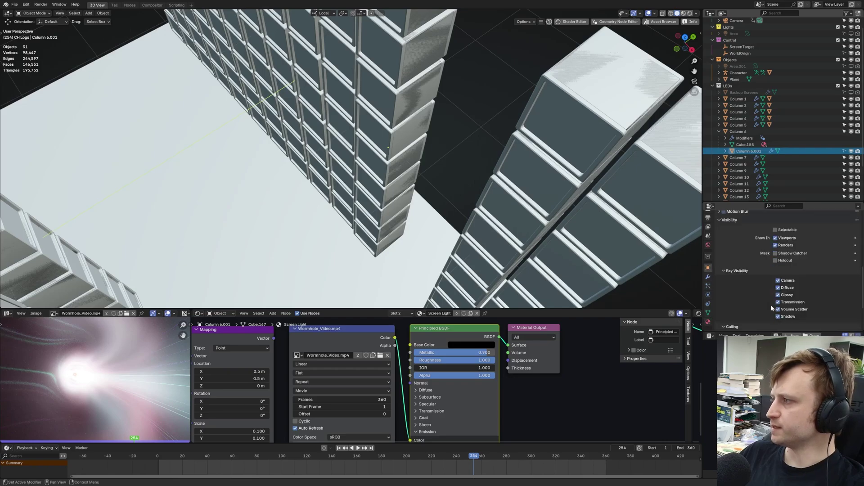
Save the file and move Column 6 along local X, away from the wall, to stand beside Column 5.
middle_click_drag(324, 163, 331, 150)
left_click(737, 132)
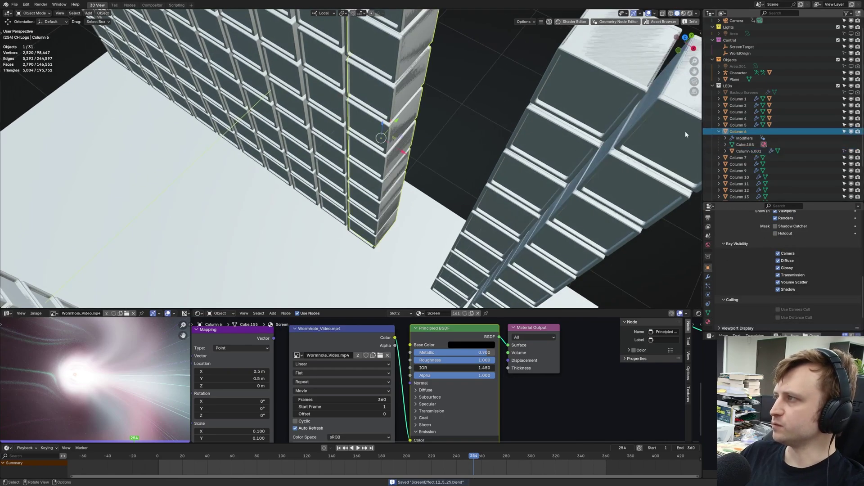
middle_click_drag(380, 124, 390, 145)
Duplicate Column 7, shift the copy about -0.036 m along local Y, and parent it to Column 7 with Keep Transform.
left_click_drag(393, 196, 392, 198)
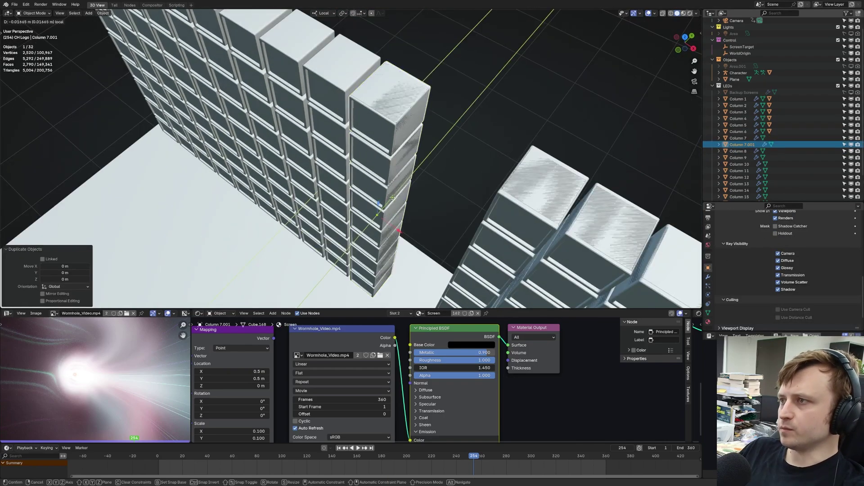
left_click(400, 195)
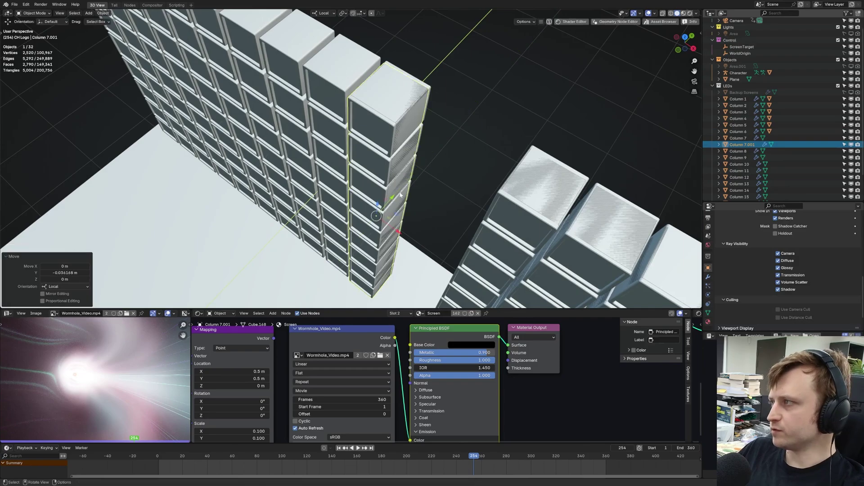
left_click(399, 122, "shift")
key("ctrl+p")
left_click(398, 116)
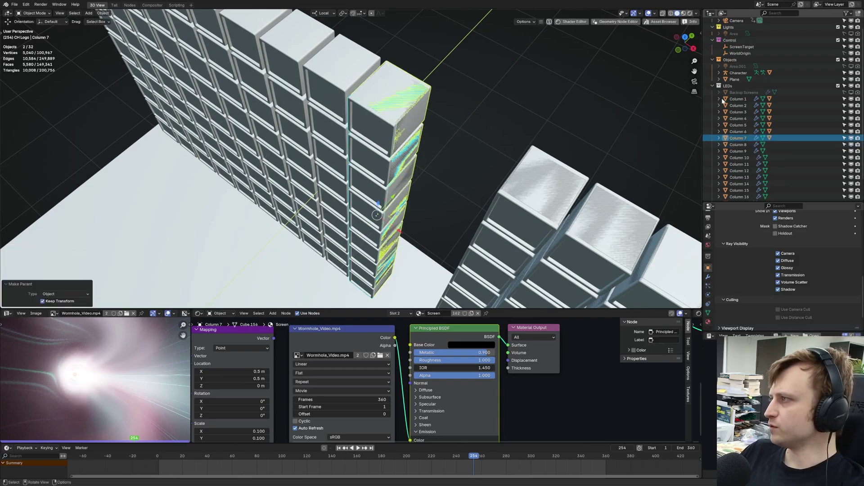
Make Column 7.001 unselectable in the viewport, assign it the Screen Light material, and save the file.
left_click(719, 138)
left_click(737, 138)
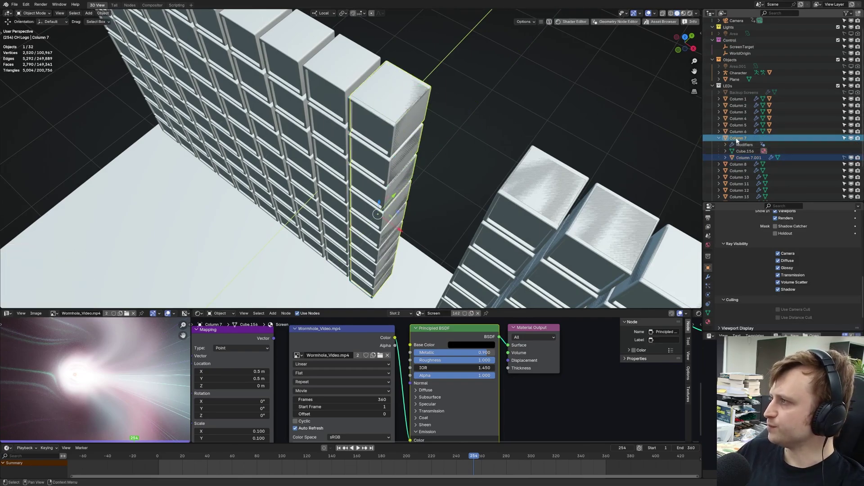
left_click(748, 157)
left_click(708, 322)
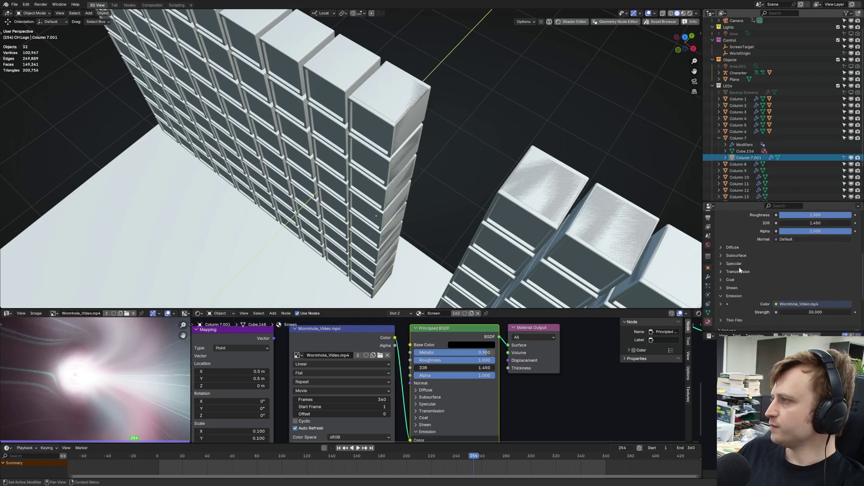
left_click(722, 266)
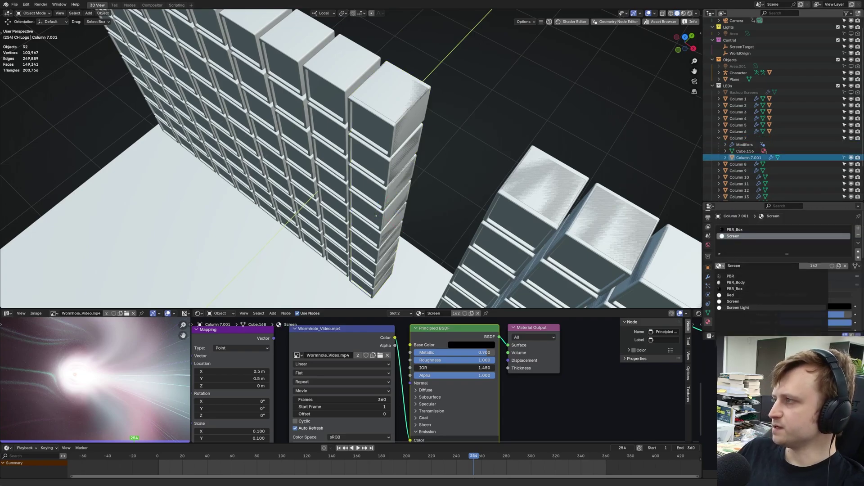
left_click(765, 308)
key("ctrl+s")
Move Column 7 by 1 m along its local X axis, away from the wall.
left_click(738, 138)
key("g")
key("x")
key("1")
key("Return")
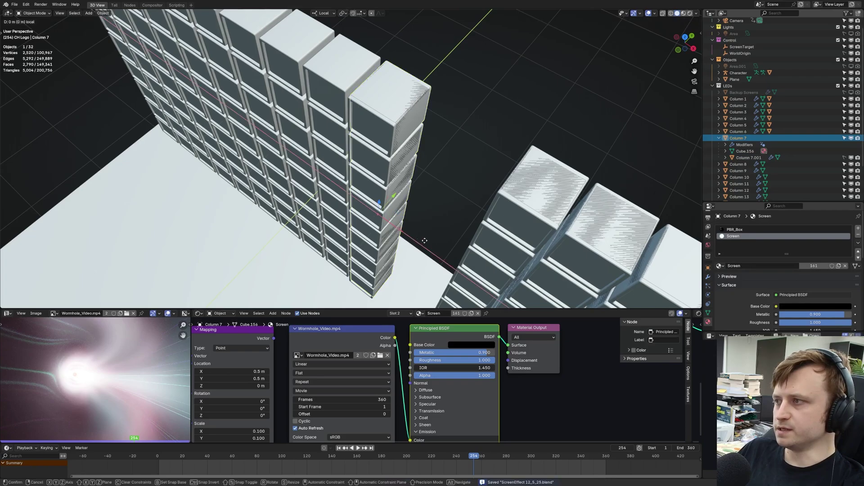
scroll(350, 158, "down", 1)
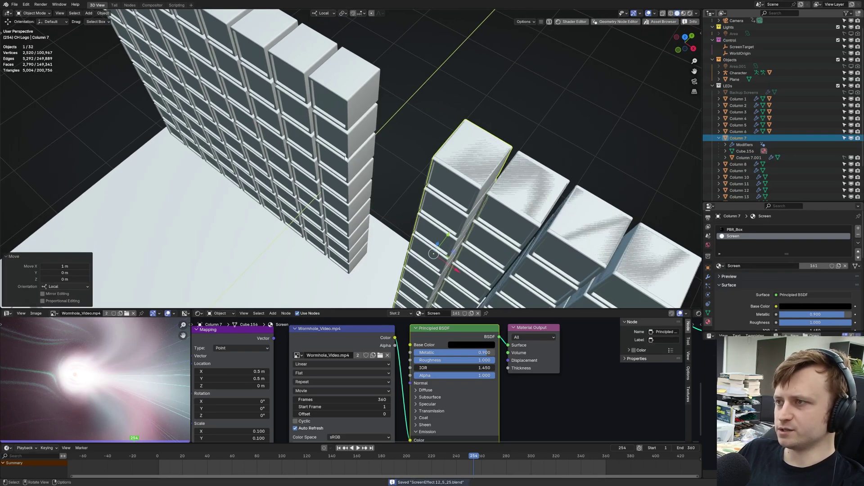
Duplicate Column 8 at the end of the wall and shift the copy about -0.039 m along local Y.
middle_click(334, 134, "alt")
left_click(342, 139)
scroll(342, 139, "up", 1)
key("shift+d")
key("Escape")
key("g")
key("y")
key("minus")
key("period")
key("0")
key("1")
key("Return")
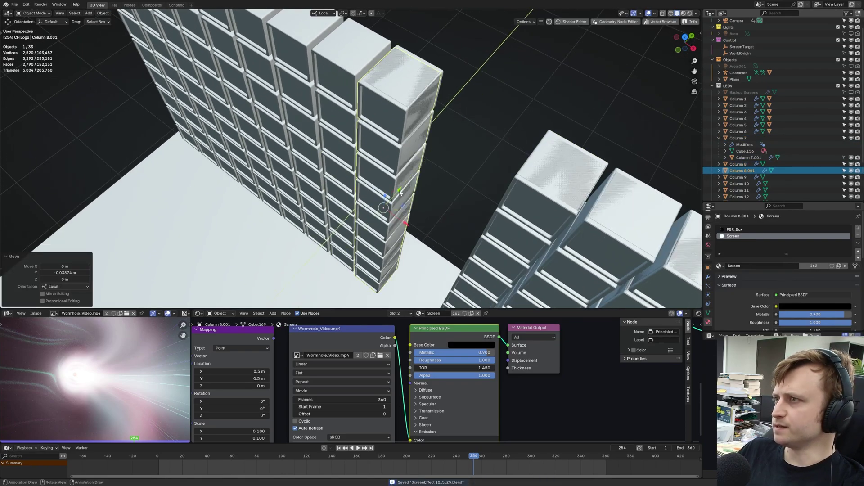
Parent the duplicate Column 8.001 to Column 8 with Keep Transform.
left_click(412, 95, "shift")
key("ctrl+p")
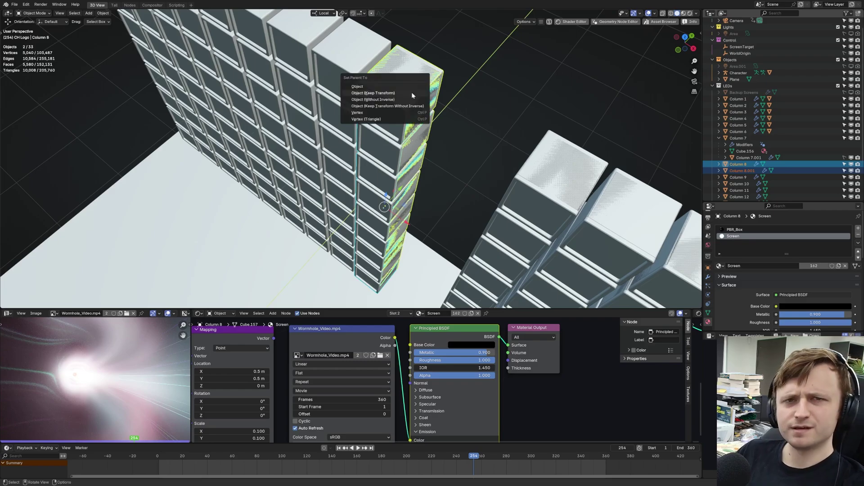
left_click(412, 92)
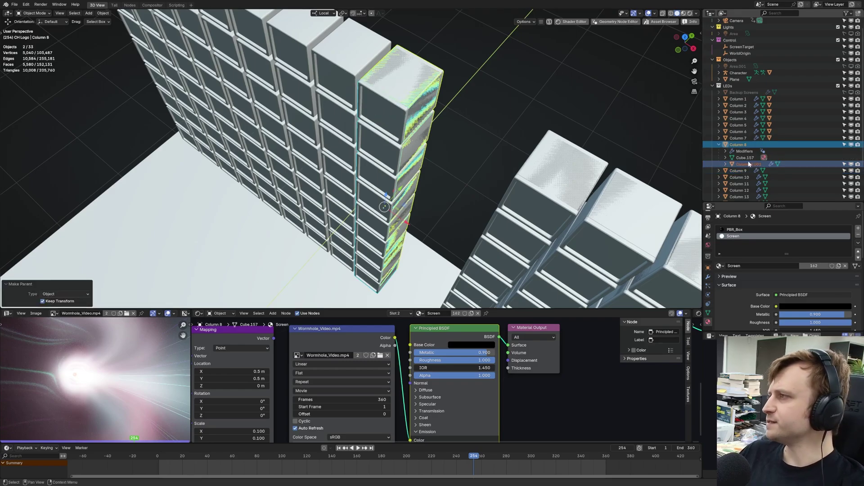
Make Column 8.001 unselectable in the viewport and assign it the Screen Light material.
left_click(750, 164)
left_click(720, 266)
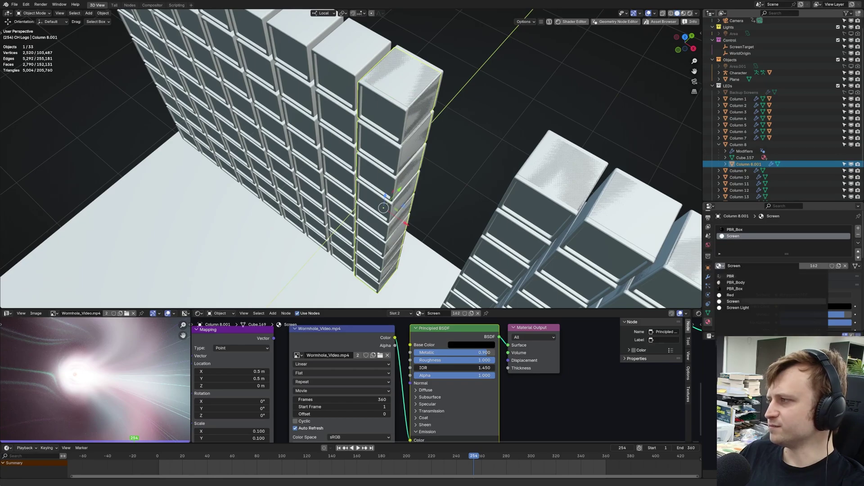
left_click(739, 308)
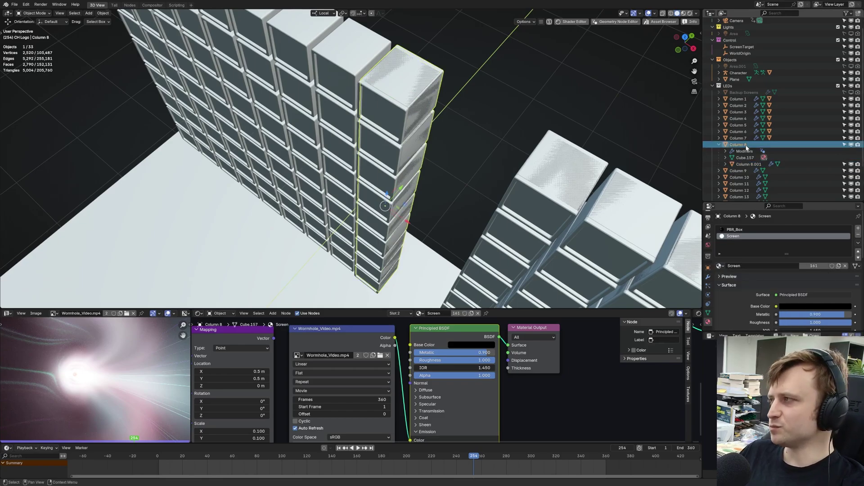
Turn off Camera ray visibility for the selected Column 8 and save the file.
left_click(748, 146)
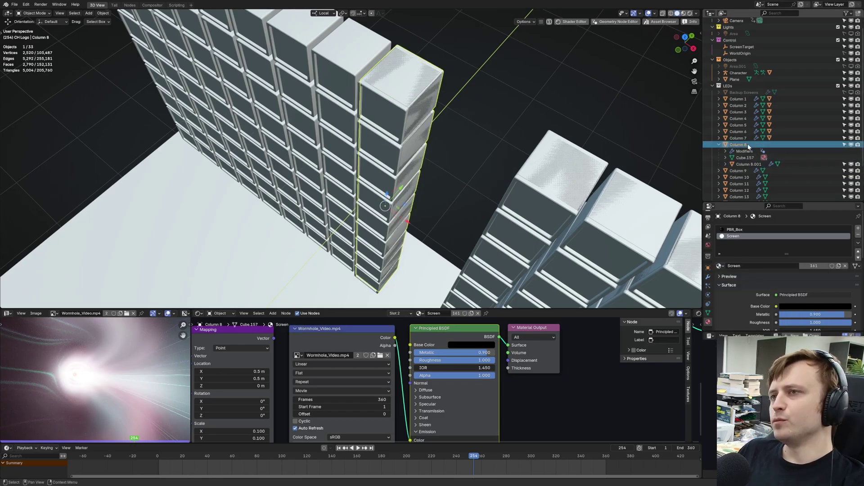
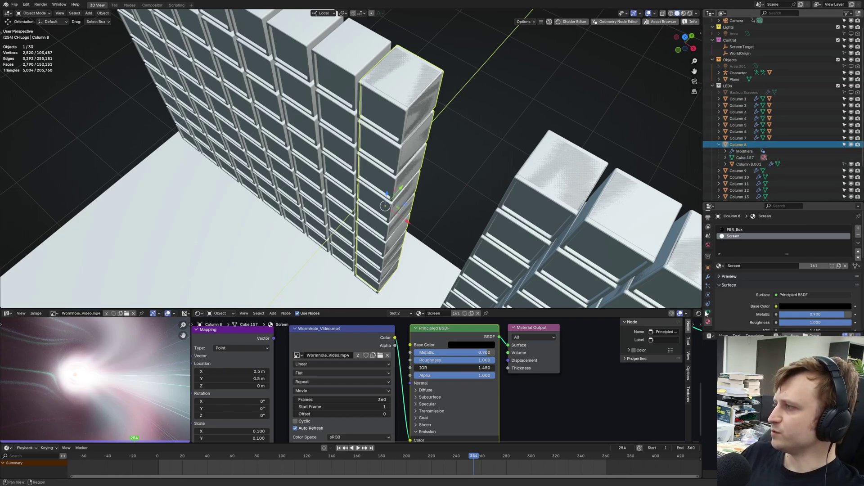
left_click(708, 268)
key("ctrl+s")
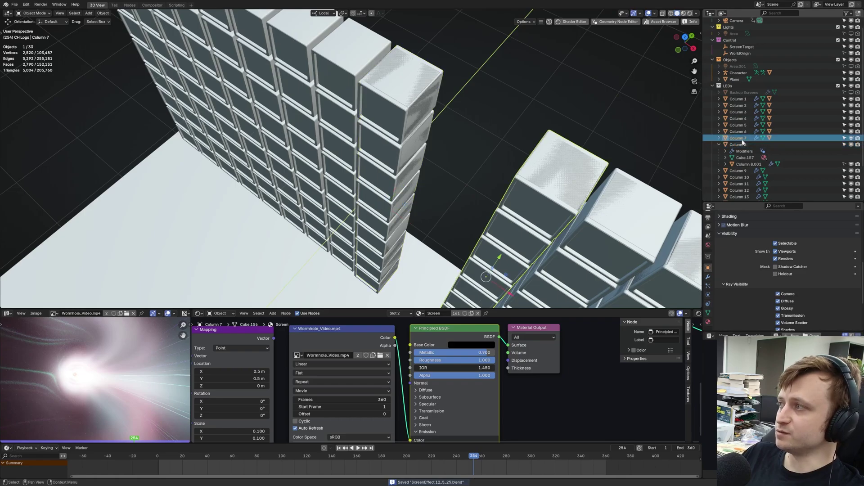
Move Column 8 along local X, away from the wall, to stand beside Column 7.
key("ctrl+z")
left_click(381, 199)
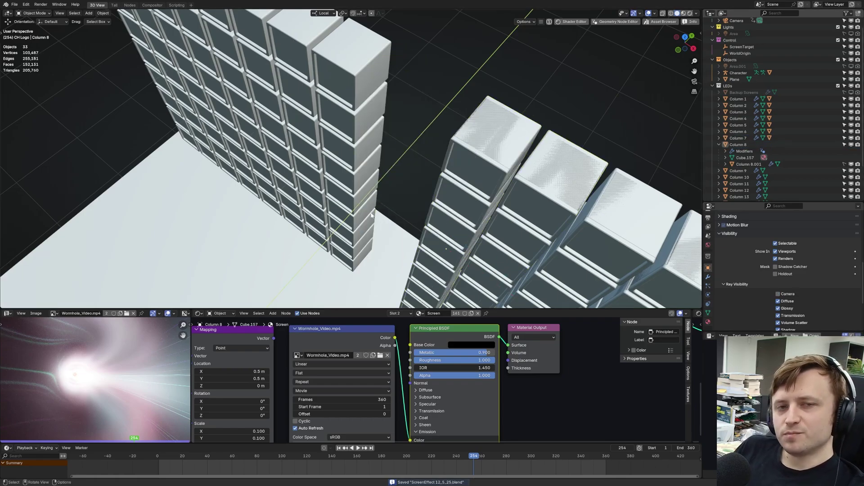
left_click(719, 144)
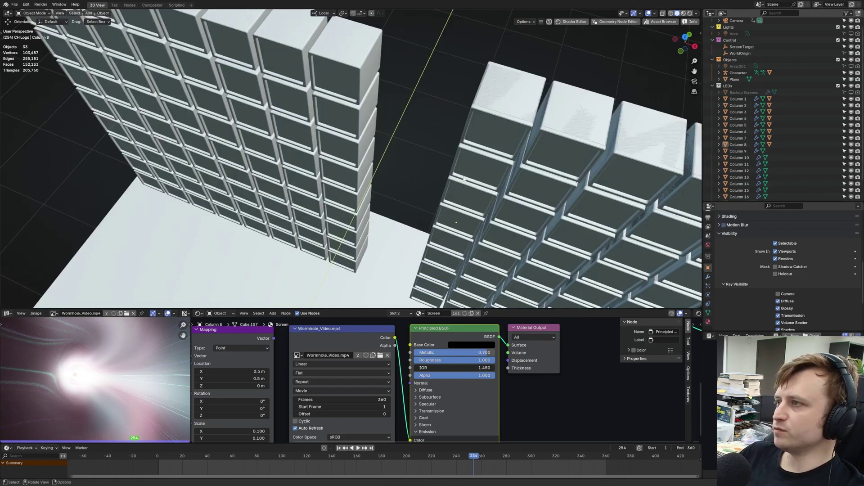
Test the selection of the moved Column 8 by grabbing it, cancelling the move.
left_click(464, 179)
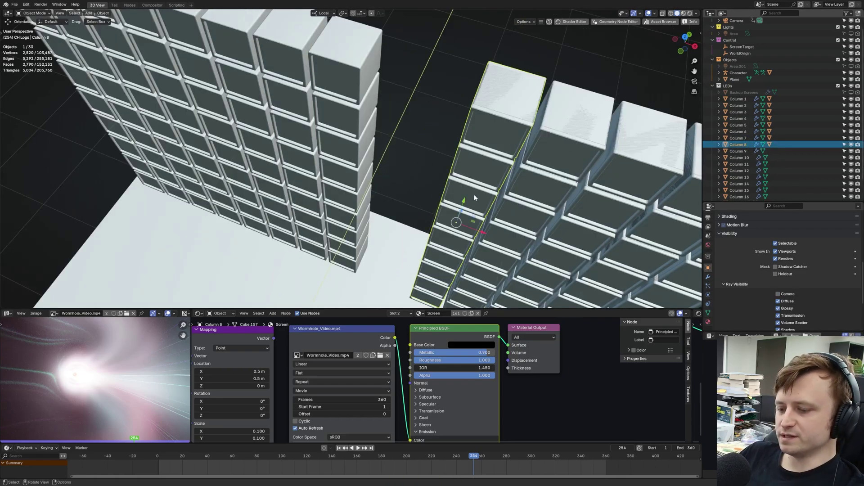
key("g")
right_click(436, 193)
Duplicate Column 9 at the end of the wall and shift the copy about -0.04 m along local Y.
left_click(324, 160)
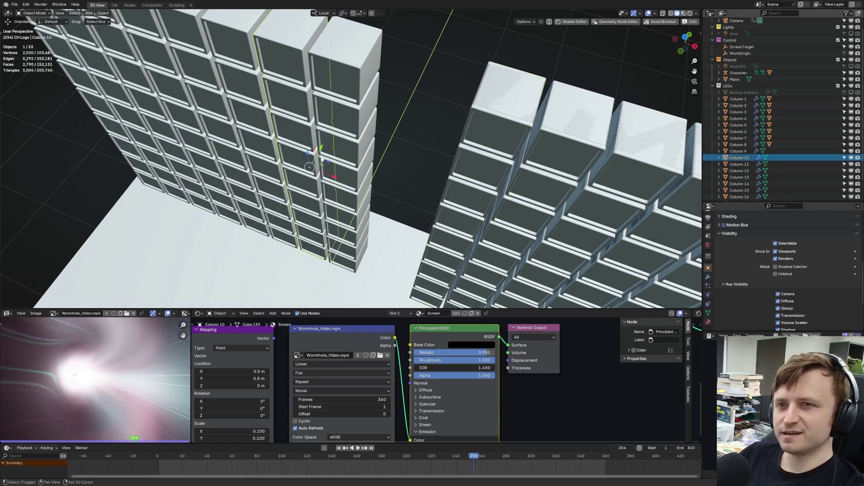
middle_click_drag(324, 159, 410, 220)
key("shift+d")
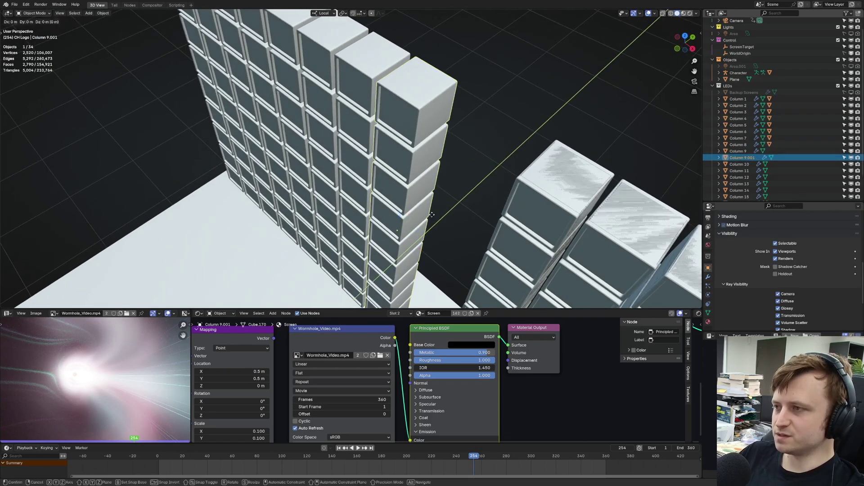
key("y")
left_click(411, 217)
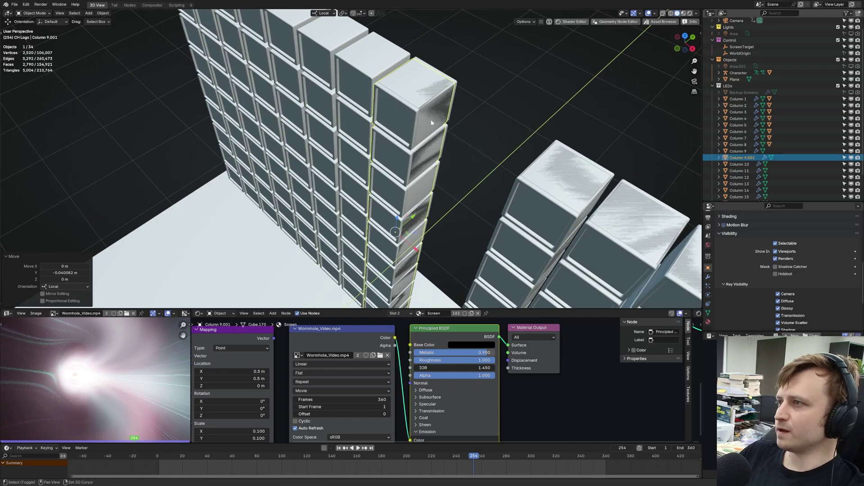
Parent the duplicate Column 9.001 to Column 9 with Keep Transform.
left_click(432, 122, "shift")
key("ctrl+p")
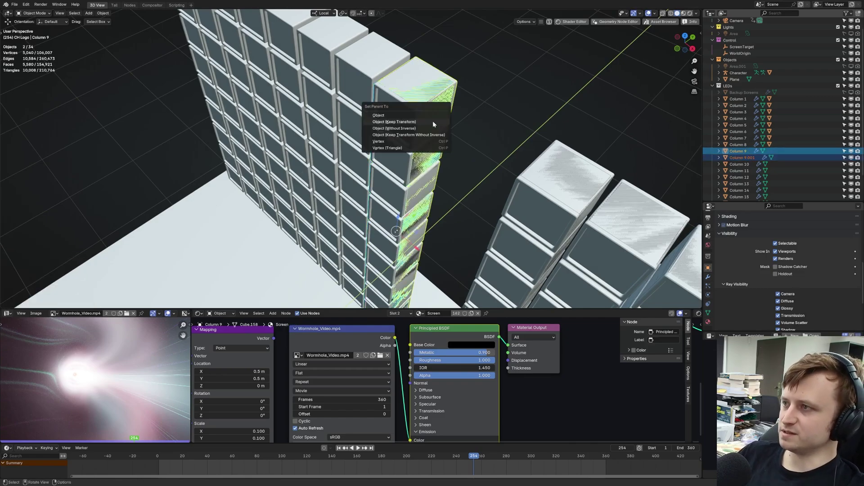
left_click(433, 120)
Make Column 9.001 unselectable and invisible to camera rays, and assign it the Screen Light material.
left_click(719, 151)
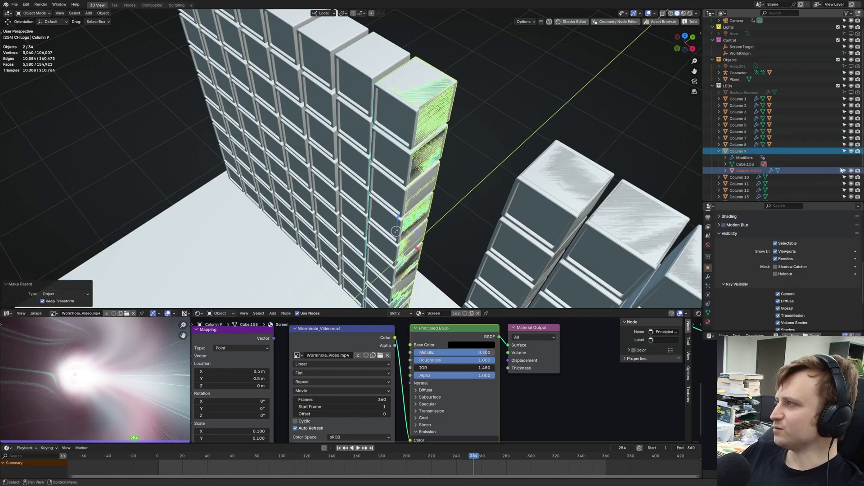
left_click(745, 165)
left_click(747, 171)
left_click(775, 244)
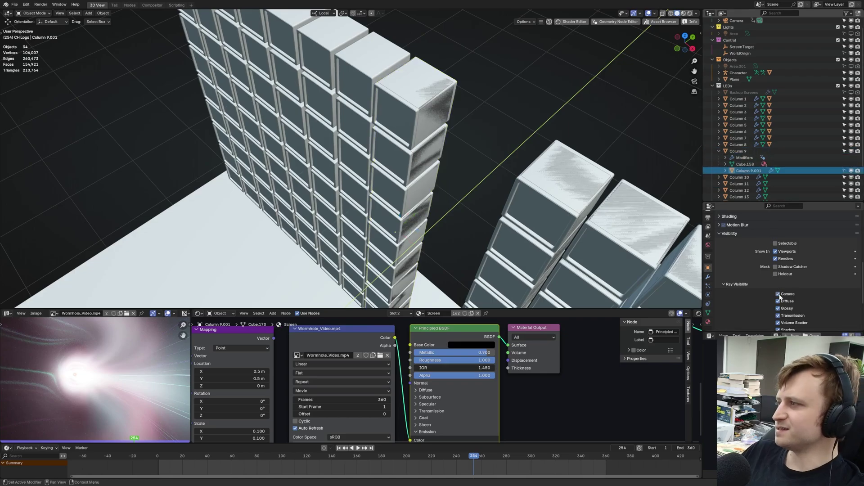
left_click(741, 153)
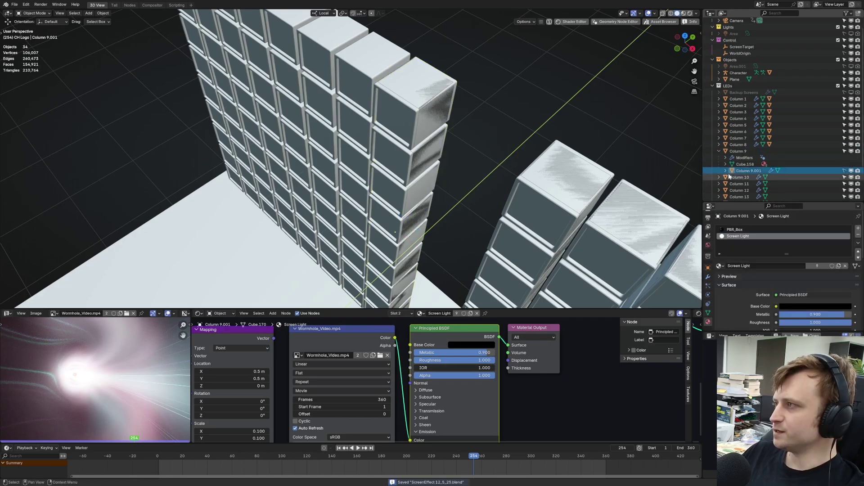
Move Column 9 by 1 m along its local X axis, away from the wall.
left_click(738, 152)
middle_click_drag(401, 201, 441, 221)
left_click_drag(394, 211, 438, 233, "ctrl")
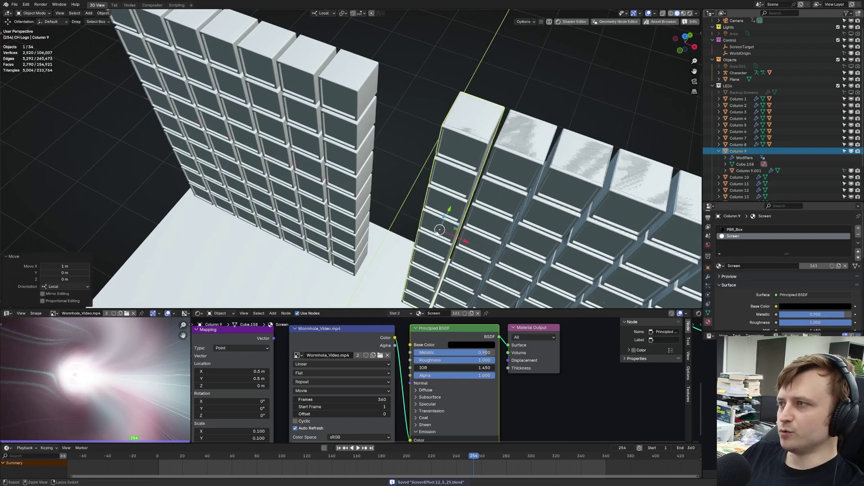
Duplicate Column 10, shift the copy about -0.035 m along local Y, and parent it to Column 10 with Keep Transform.
left_click(338, 170)
left_click(479, 179)
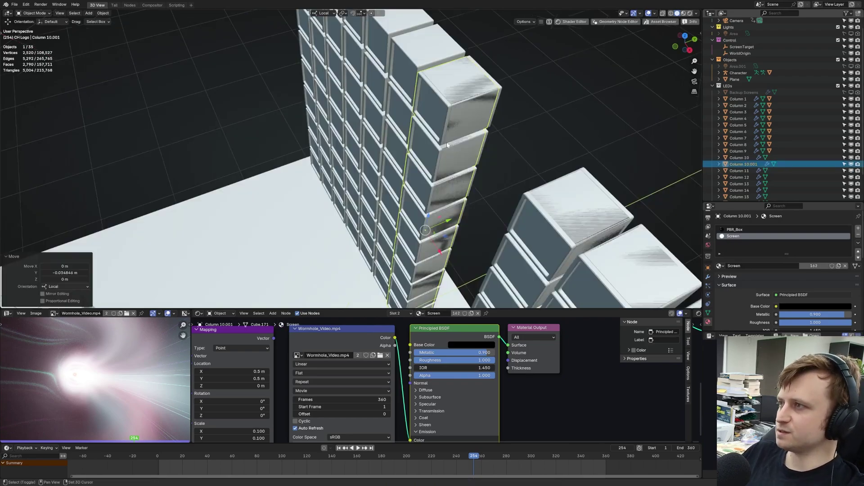
left_click(448, 145, "shift")
key("ctrl+p")
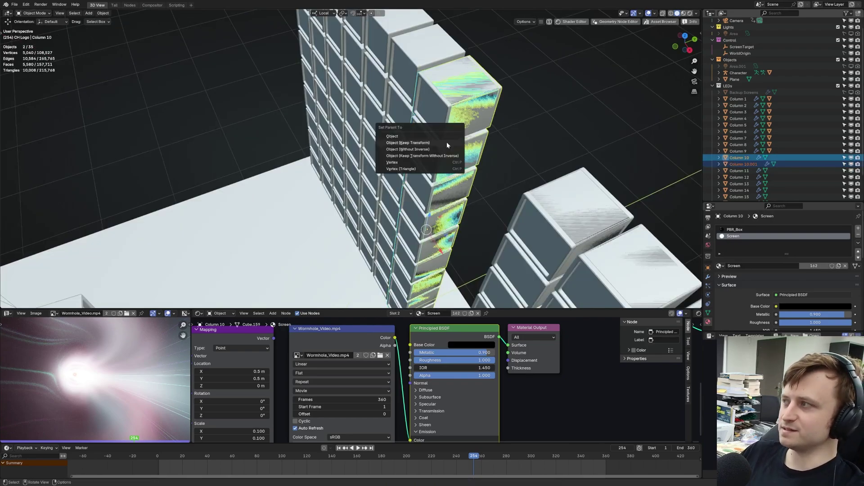
left_click(446, 142)
Make Column 10.001 unselectable with the Screen Light material, and move Column 10 by 1 m along its local X axis.
left_click(844, 178)
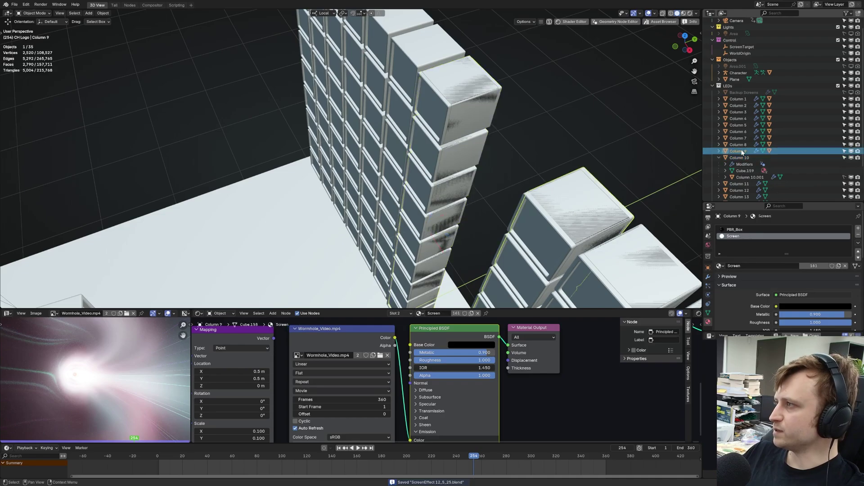
left_click(720, 266)
left_click(733, 301)
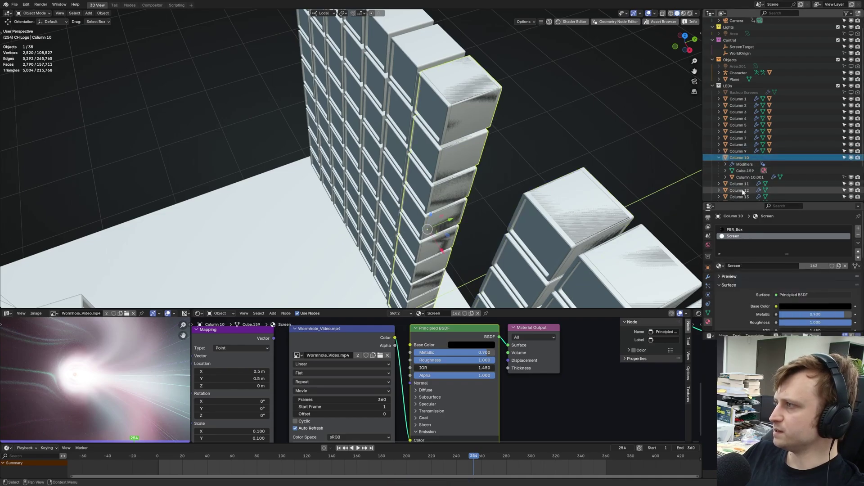
left_click(720, 266)
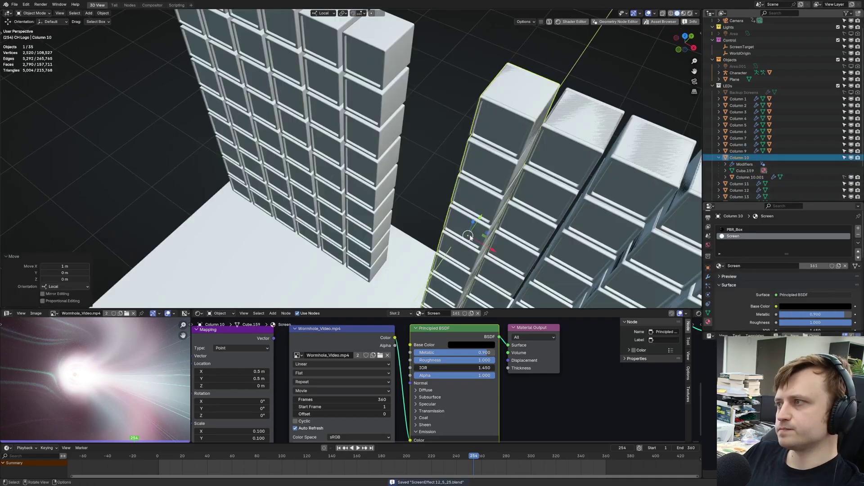
Duplicate Column 12 at the end of the wall and parent the copy Column 12.001 to it with Keep Transform.
left_click(446, 149)
scroll(450, 198, "down", 2)
middle_click_drag(453, 203, 458, 236)
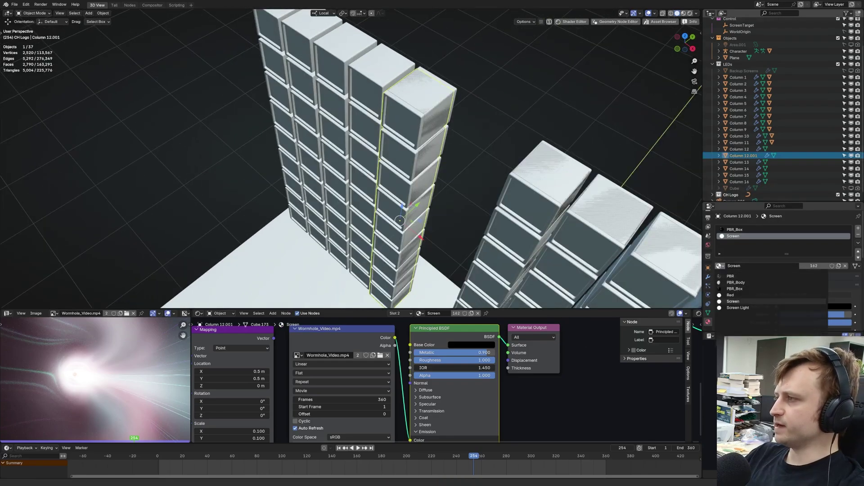
left_click(437, 131, "shift")
key("ctrl+p")
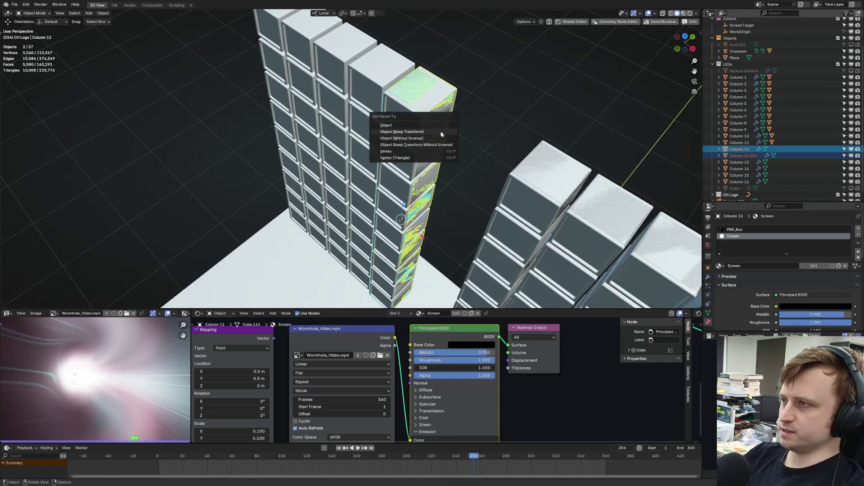
left_click(440, 131)
Make Column 11.001 invisible to camera rays and save the file.
left_click(516, 196)
left_click(719, 143)
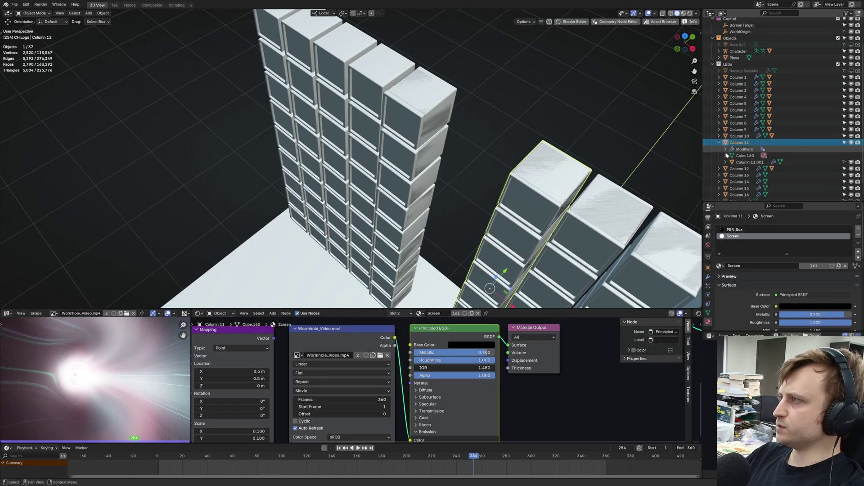
left_click(747, 162)
left_click(708, 267)
left_click(778, 295)
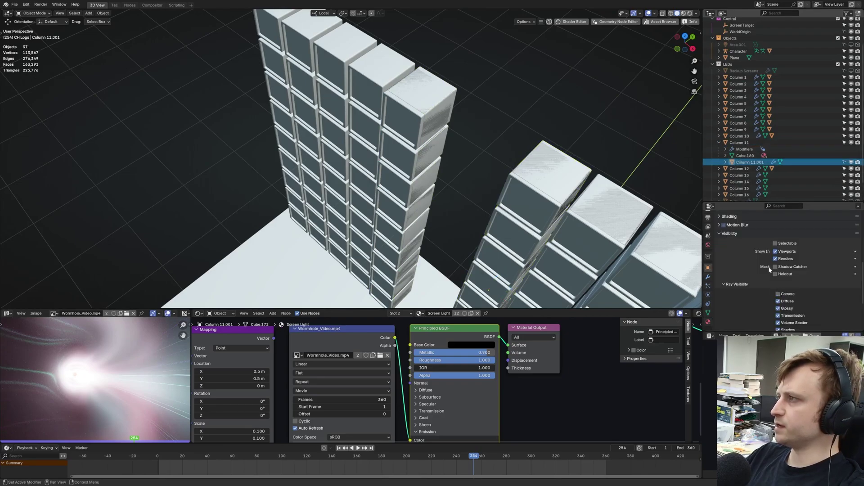
key("ctrl+s")
left_click(719, 143)
left_click(724, 149)
left_click(720, 150)
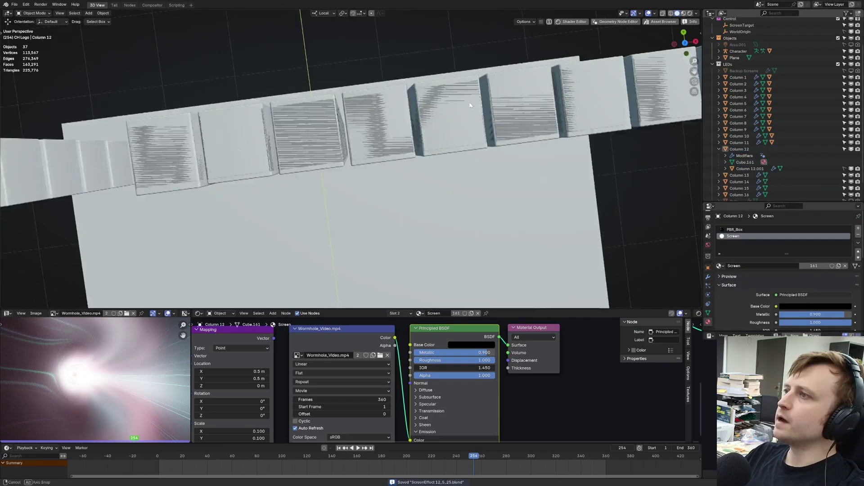
Inspect the columns from above, and make Column 11.001 selectable again and select it.
middle_click_drag(470, 105, 277, 148)
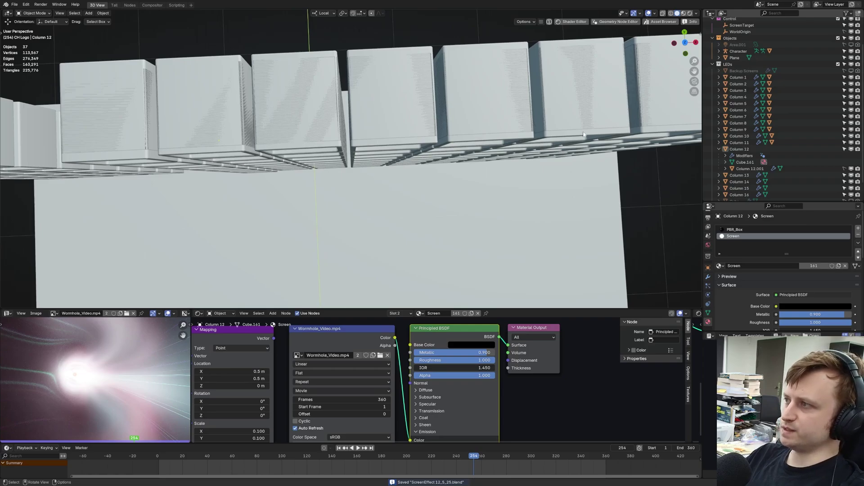
middle_click_drag(583, 134, 348, 170)
middle_click_drag(568, 158, 413, 136)
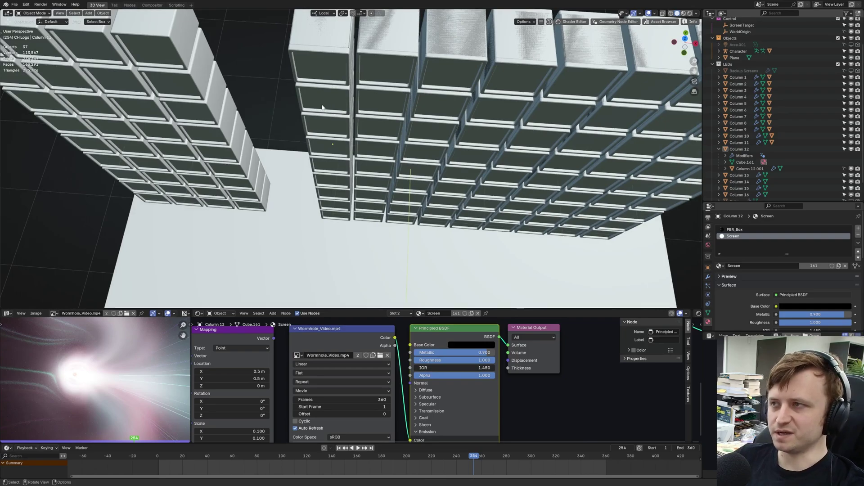
middle_click_drag(323, 107, 353, 152)
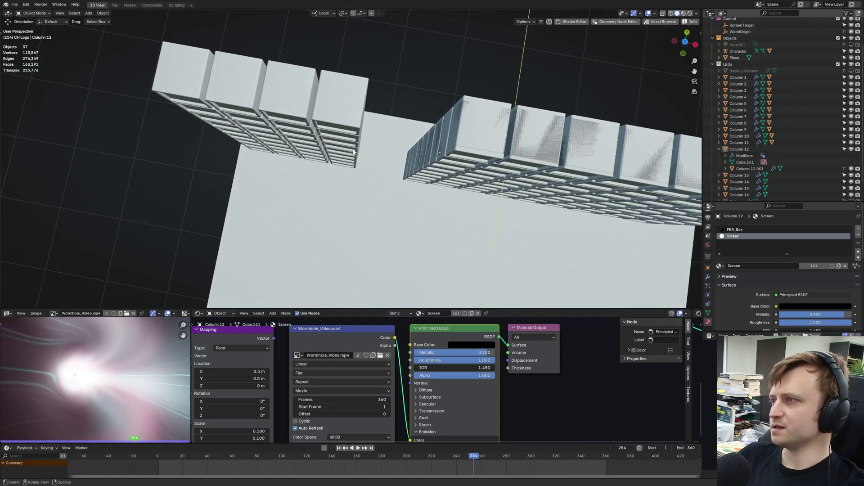
left_click(538, 143)
left_click(719, 142)
left_click(747, 162)
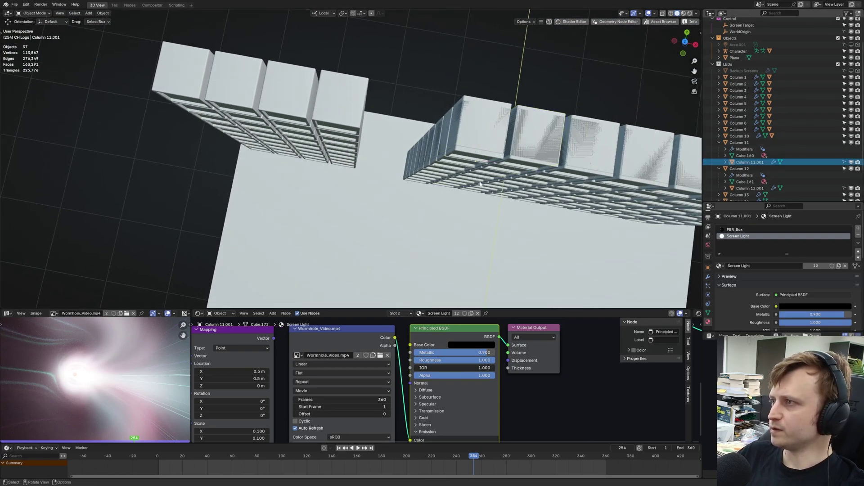
left_click(844, 162)
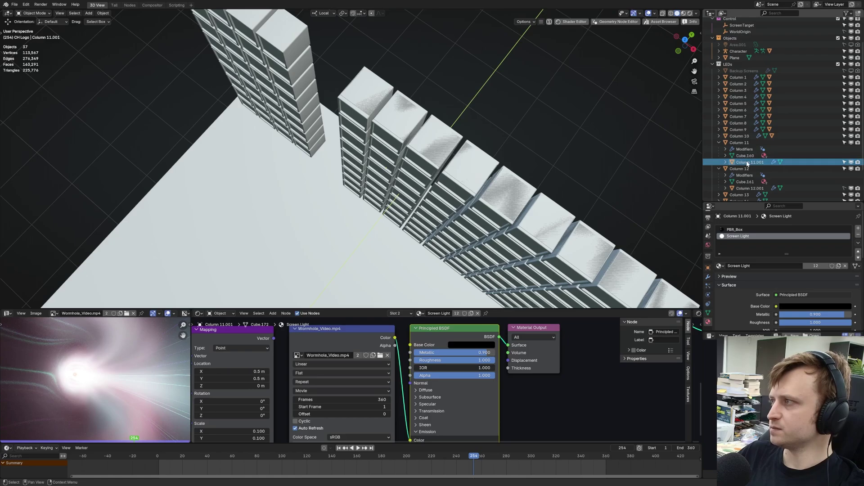
left_click(749, 163)
middle_click_drag(368, 153, 400, 146)
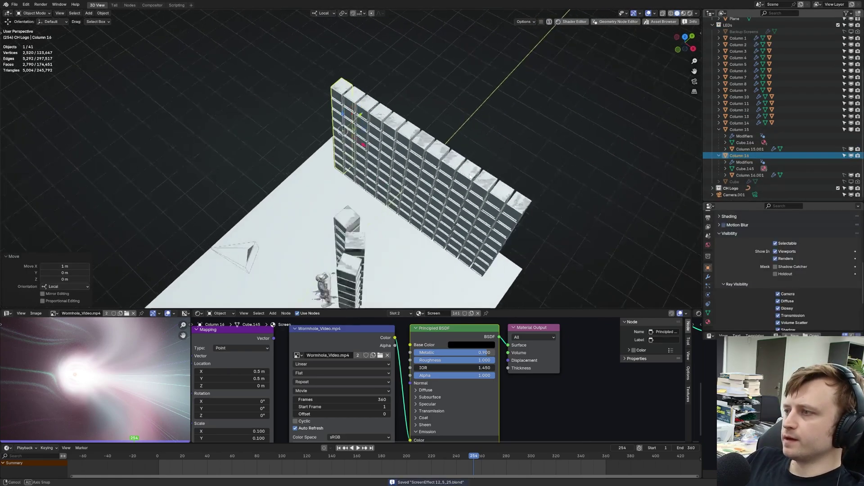
Switch the viewport to Rendered shading to examine the LED wall's lighting and the full Screen material node tree.
key("z")
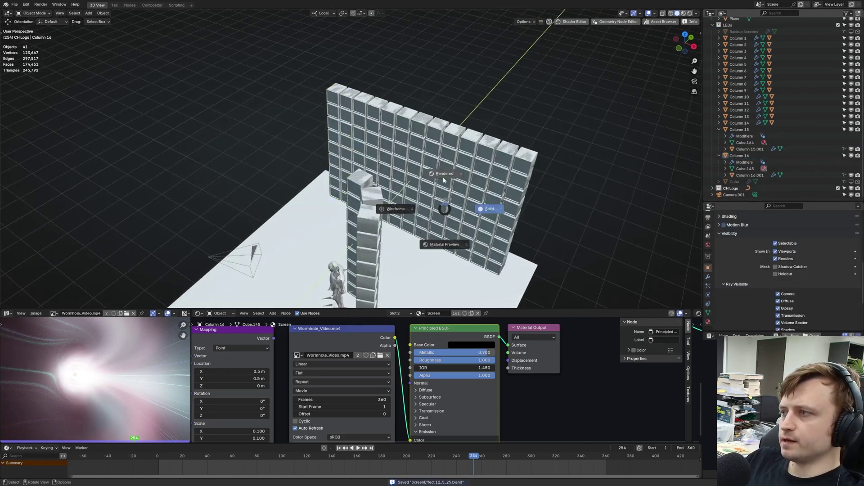
left_click(440, 138)
middle_click_drag(439, 139, 488, 136)
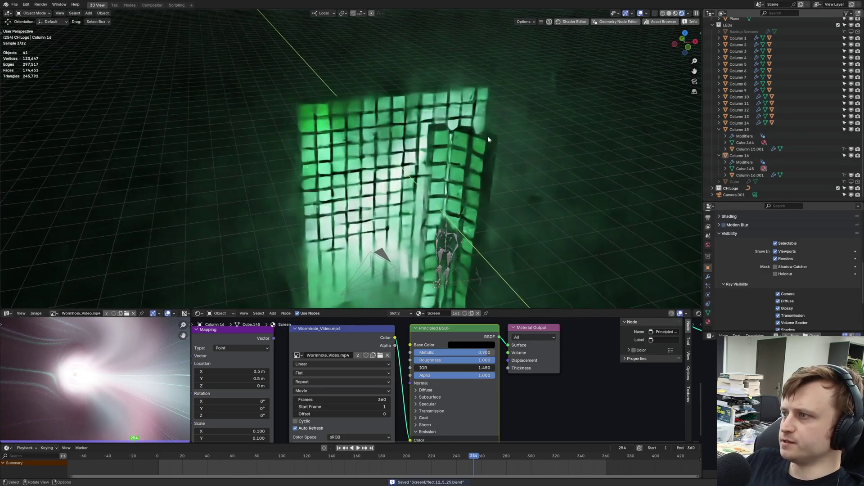
scroll(488, 137, "up", 3)
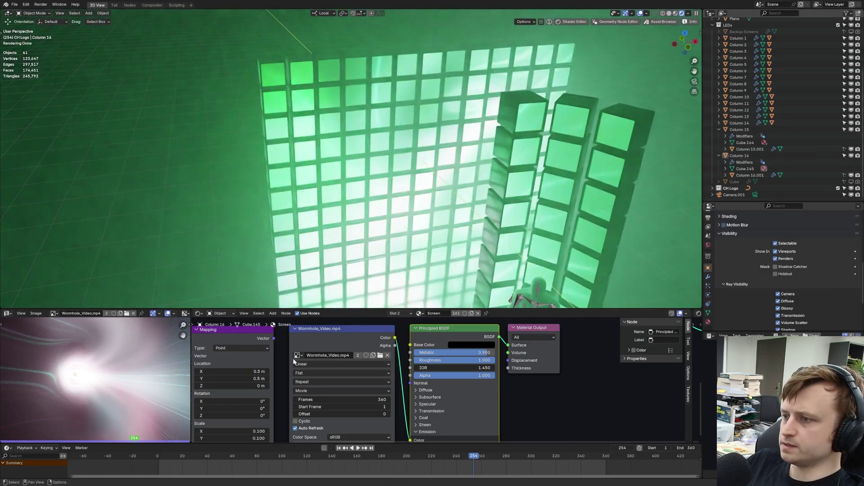
scroll(340, 398, "down", 6)
middle_click_drag(498, 398, 487, 378)
scroll(486, 378, "up", 1)
left_click(708, 322)
scroll(762, 278, "up", 3)
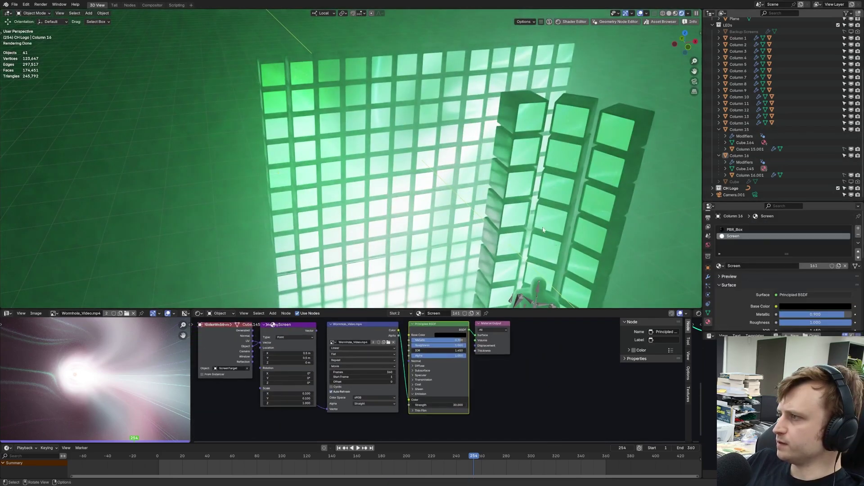
Try lower and higher emission strengths on the Screen Light material of Column 2.001.
left_click(543, 230)
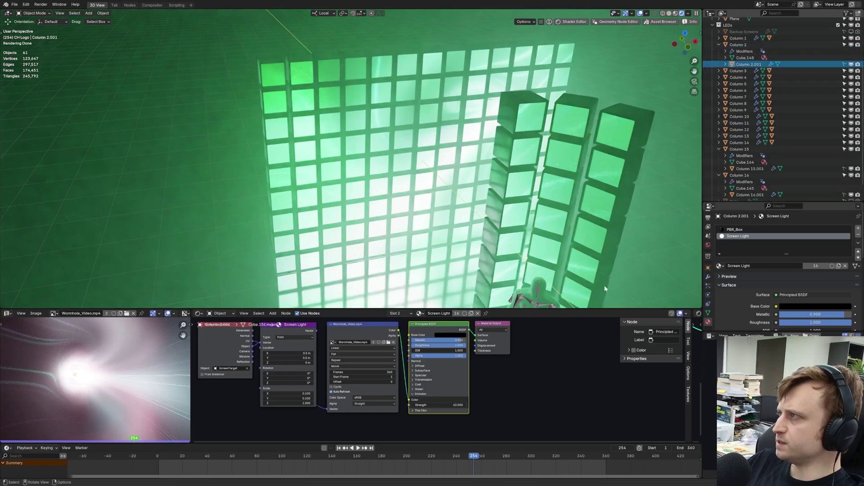
scroll(433, 414, "up", 1)
left_click_drag(433, 412, 401, 412)
left_click_drag(438, 412, 464, 412)
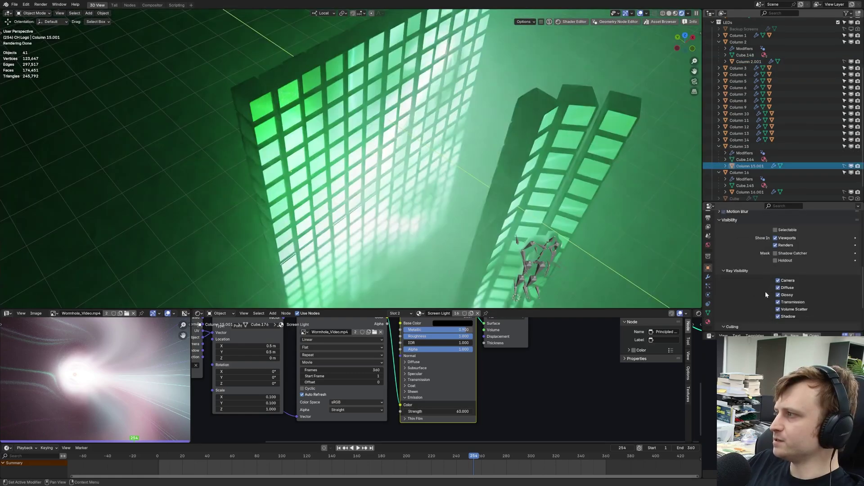
Make Column 15.001 invisible to camera rays and Column 15 visible to them.
middle_click_drag(556, 169, 494, 146)
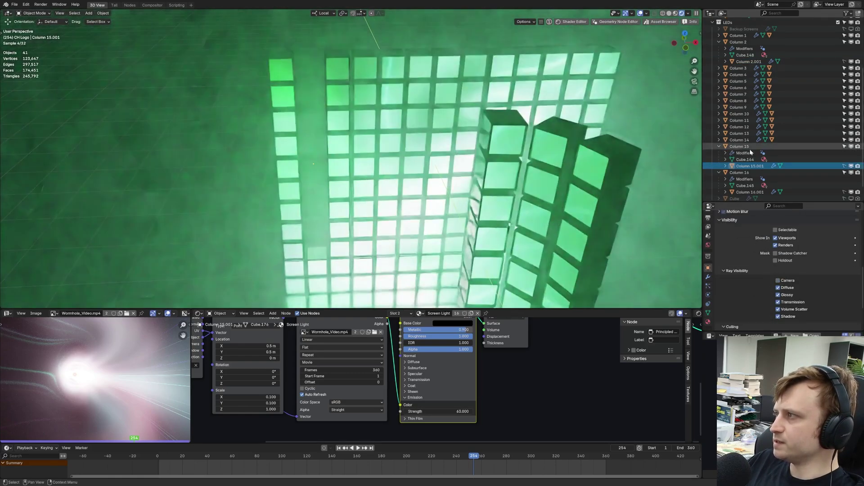
left_click(747, 147)
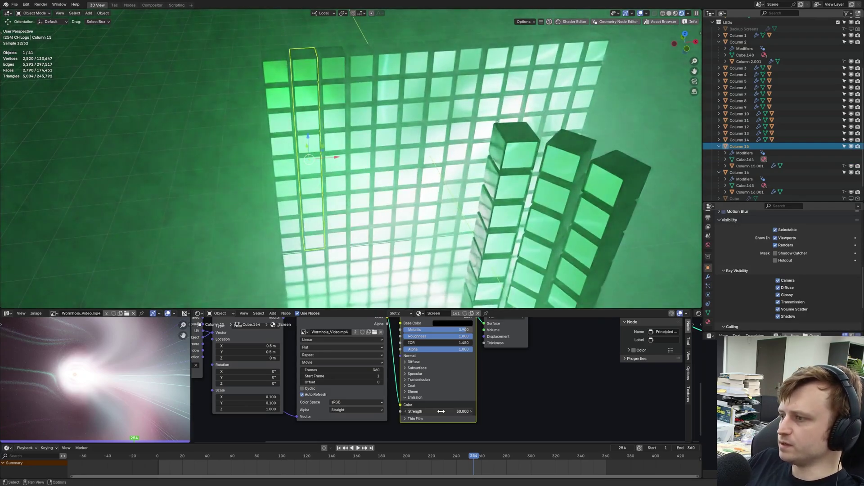
Check the material settings of Column 10.001 and save the file.
left_click(743, 114)
left_click(719, 114)
left_click(750, 133)
left_click(708, 322)
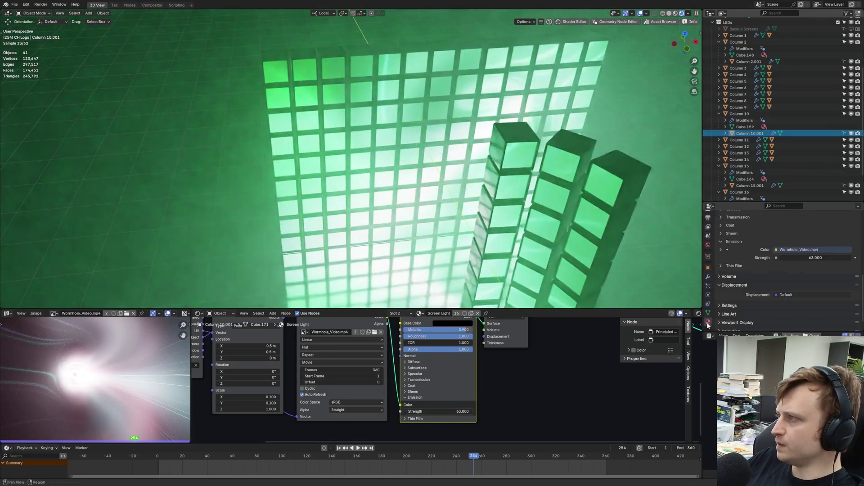
scroll(769, 295, "up", 3)
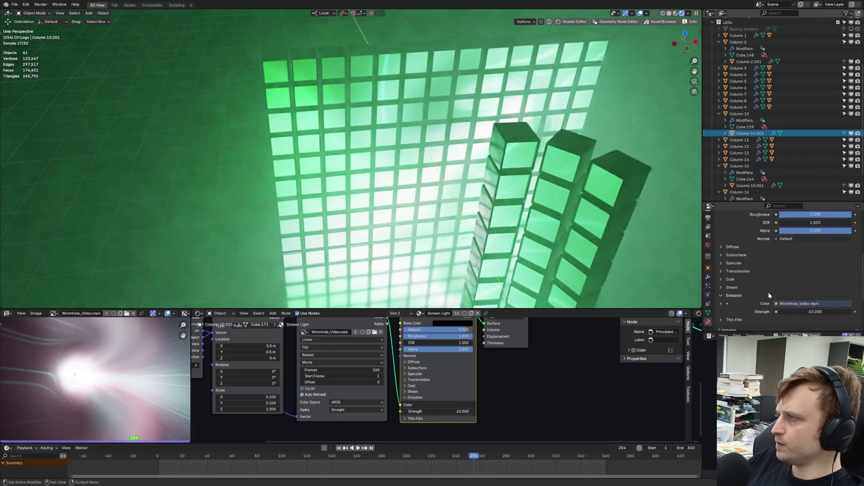
scroll(770, 288, "up", 6)
key("ctrl+s")
Make Column 8.001 invisible to camera rays and Column 8 visible to them.
left_click(719, 103)
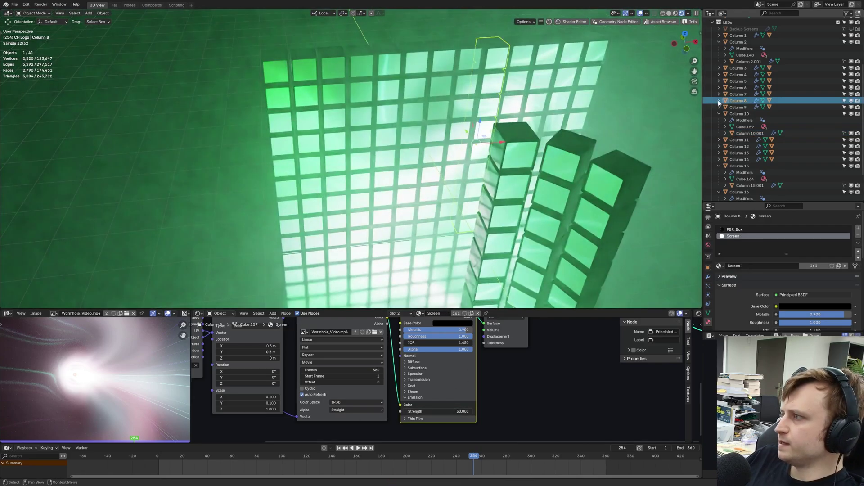
left_click(719, 101)
left_click(749, 120)
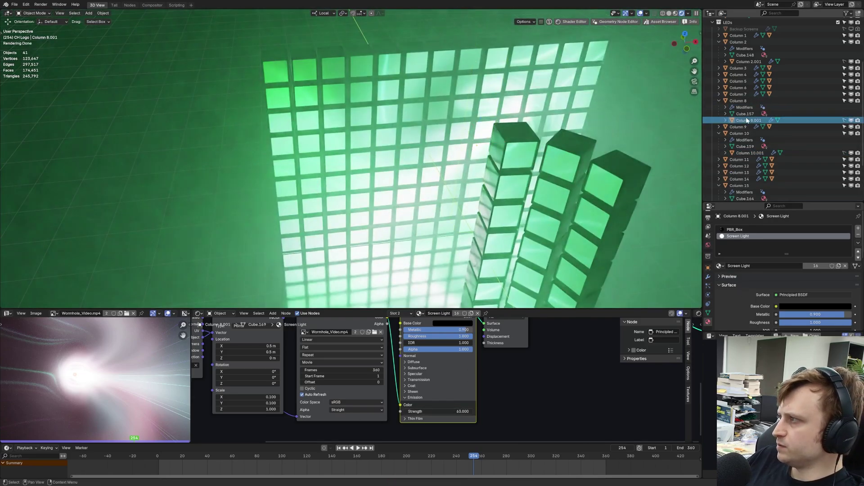
left_click(709, 269)
scroll(751, 303, "down", 6)
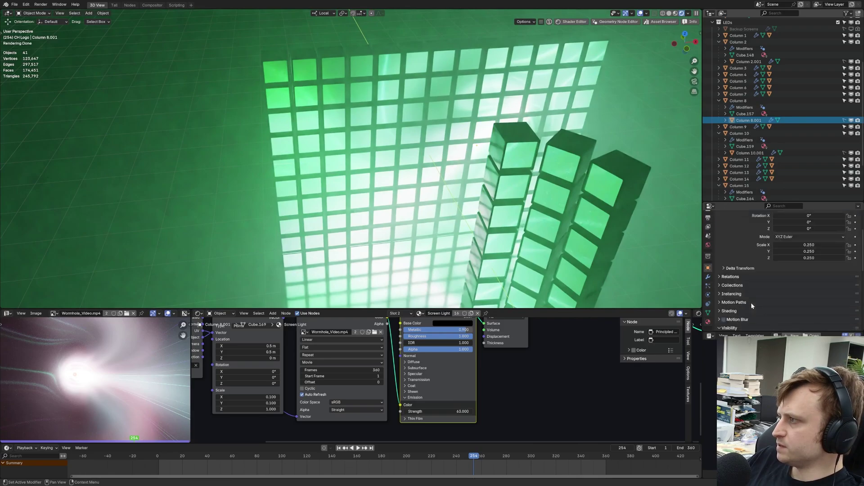
left_click(778, 295)
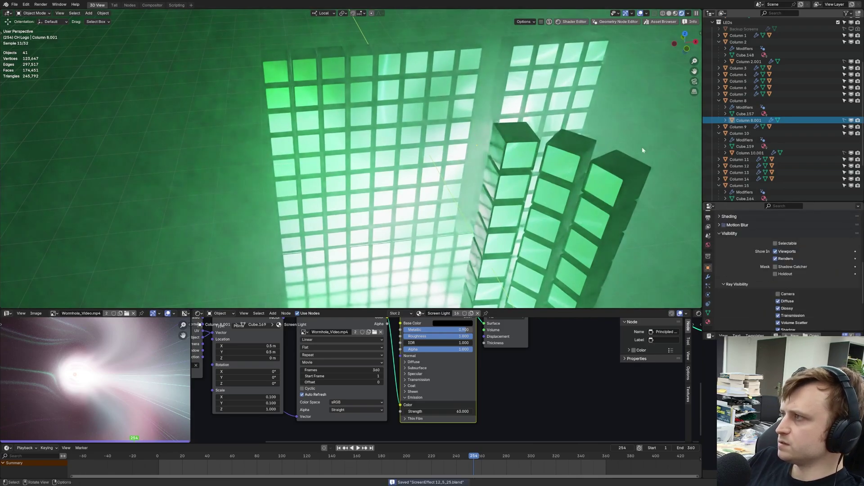
left_click(489, 116)
middle_click_drag(466, 130, 421, 145, "shift")
Adjust the emission strength of the Screen Light material on Column 2.001.
left_click(500, 194)
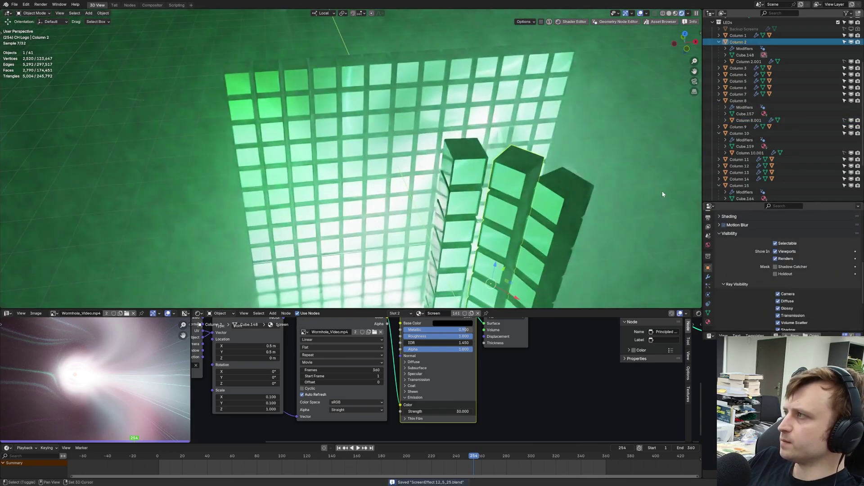
left_click(750, 62)
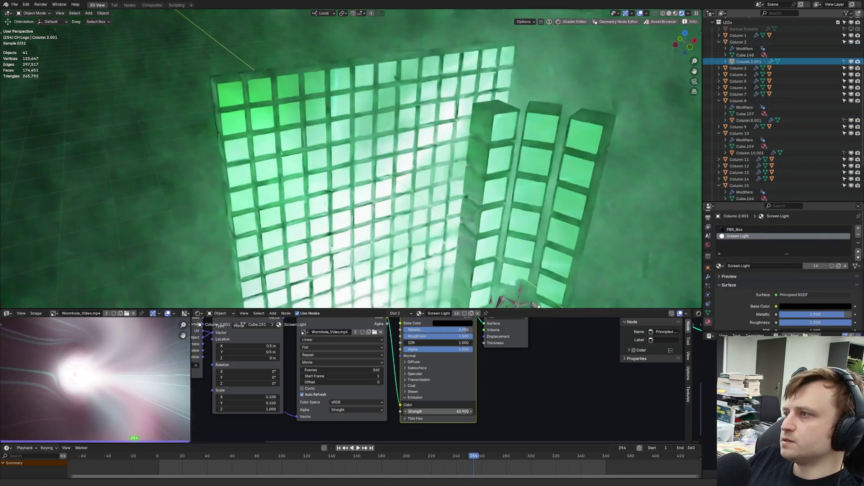
left_click_drag(439, 411, 472, 411)
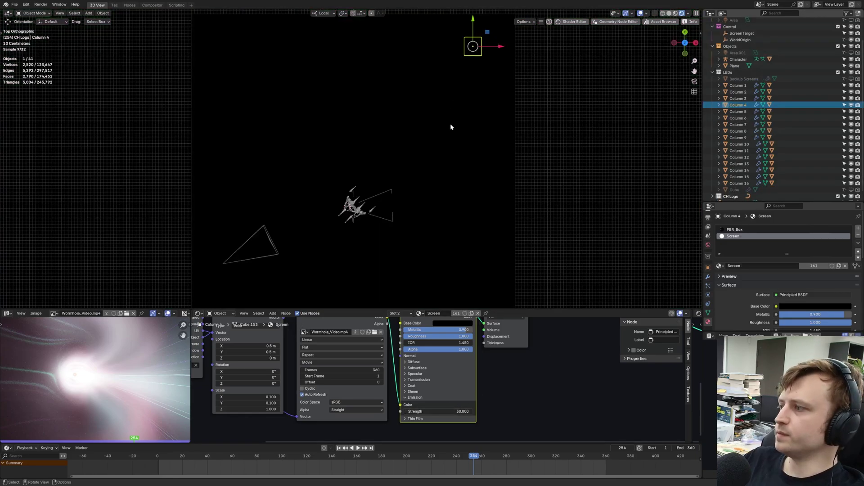
In Solid shading, move Column 4 about 6 m into the arc of columns around the character and rotate it to follow the arc.
key("z")
left_click(501, 144)
key("g")
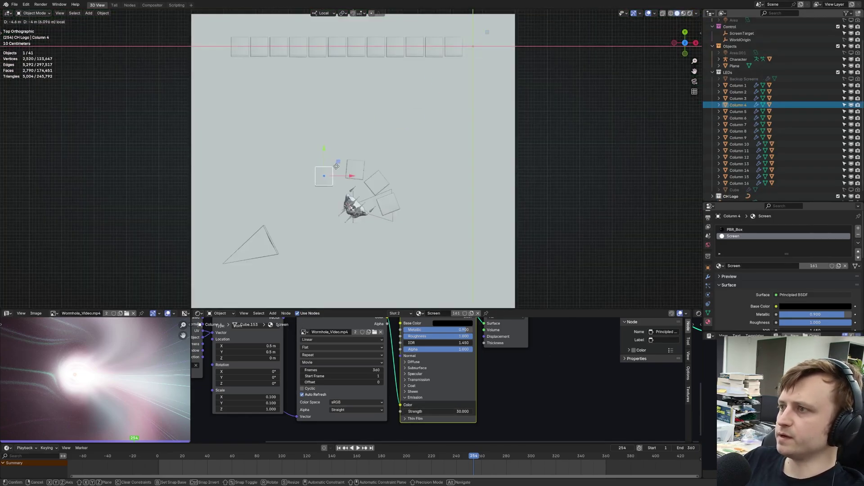
left_click(336, 169)
key("r")
left_click(338, 167)
Move Column 5 about 6 m into the arc around the character, rotate it to follow the curve, and grab Column 6 for placement.
left_click(455, 47)
key("r")
right_click(473, 84)
key("g")
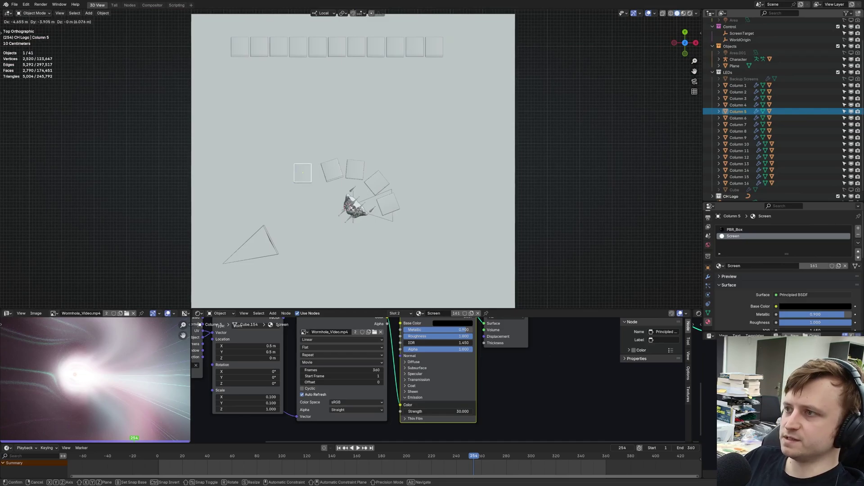
left_click(365, 192)
key("r")
left_click(336, 135)
key("g")
left_click(345, 155)
left_click(434, 46)
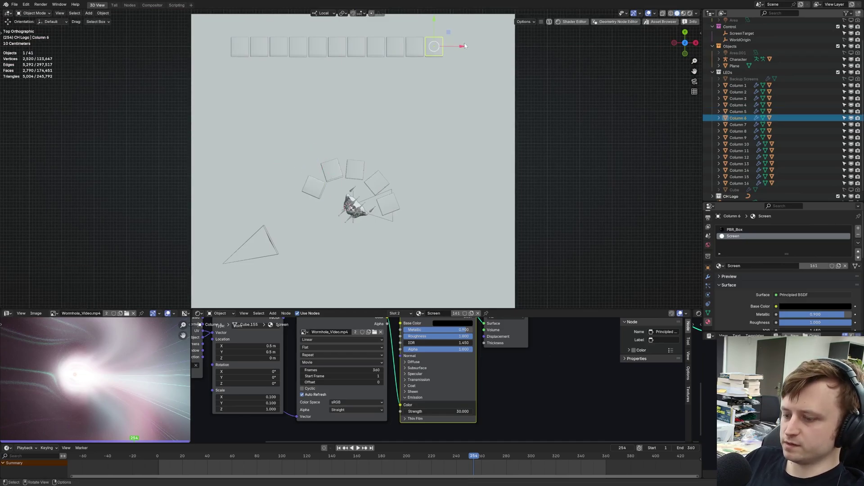
key("g")
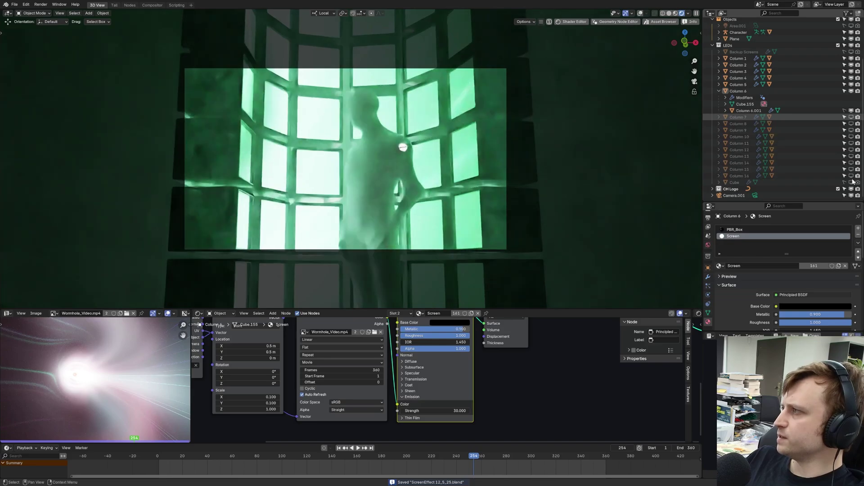
Expand the hierarchies of Columns 7 to 16 and turn their viewport and render visibility back on.
scroll(855, 131, "down", 2)
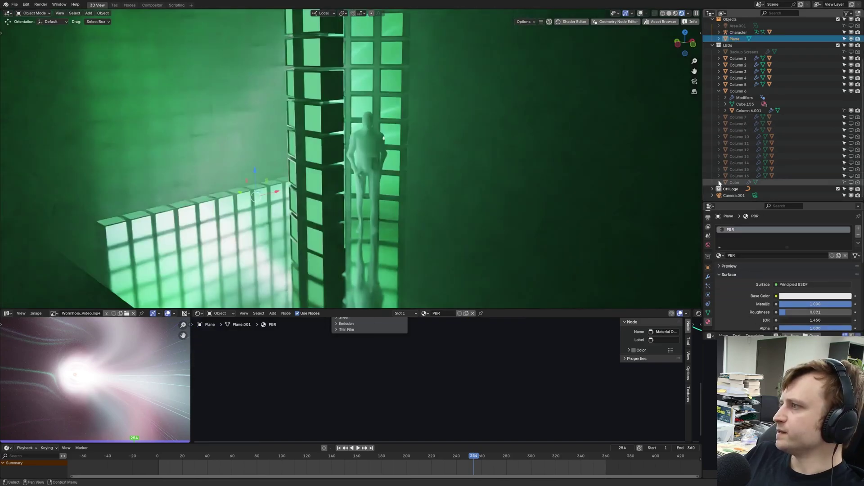
left_click_drag(720, 176, 720, 117)
scroll(797, 141, "down", 3)
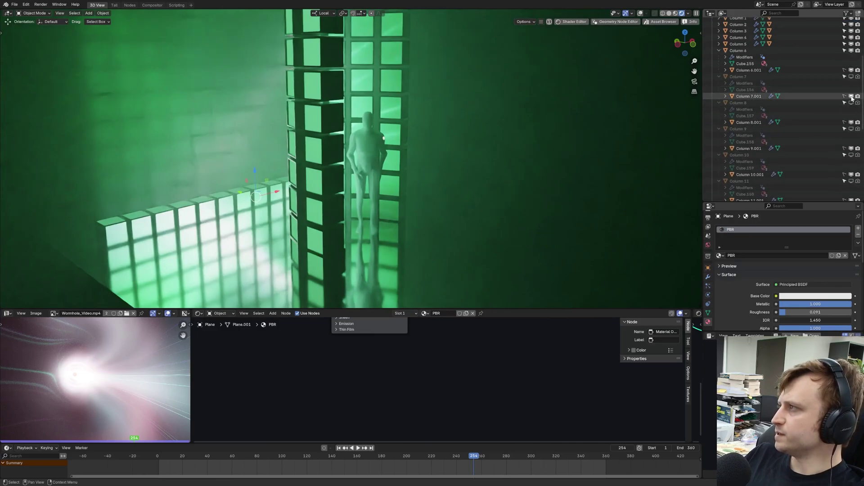
left_click(858, 76)
left_click(857, 129)
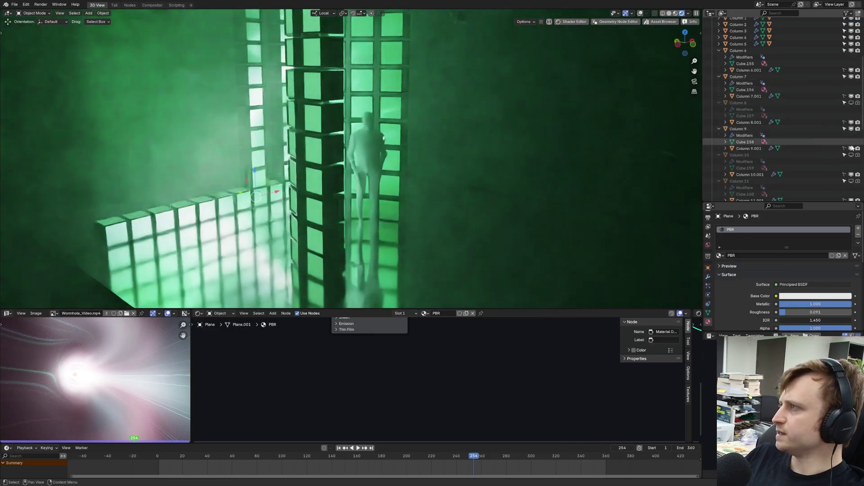
left_click(857, 155)
left_click(858, 181)
scroll(837, 187, "down", 9)
left_click(858, 86)
left_click(858, 111)
left_click(858, 138)
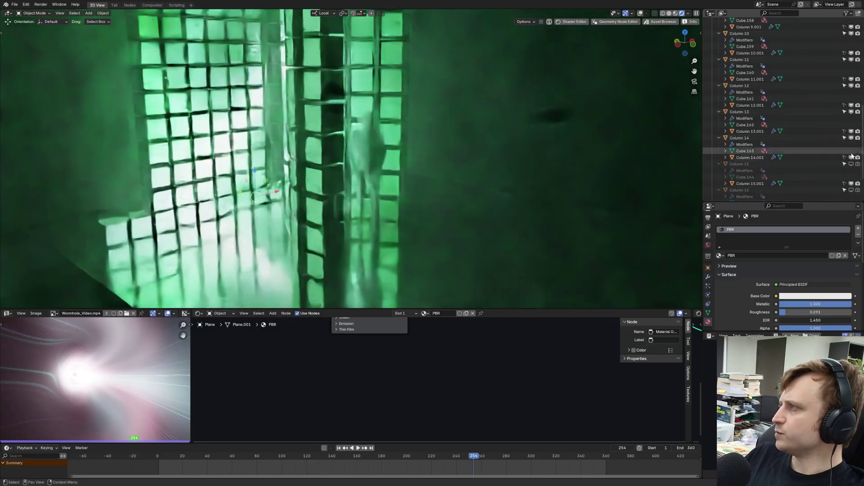
left_click(858, 164)
left_click(858, 190)
Move Columns 7 to 16 into a new collection named Hidden Columns.
key("m")
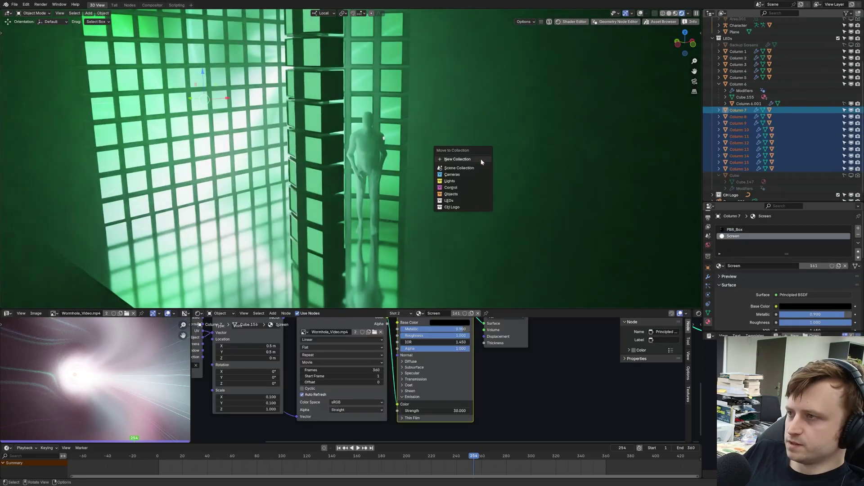
left_click(482, 162)
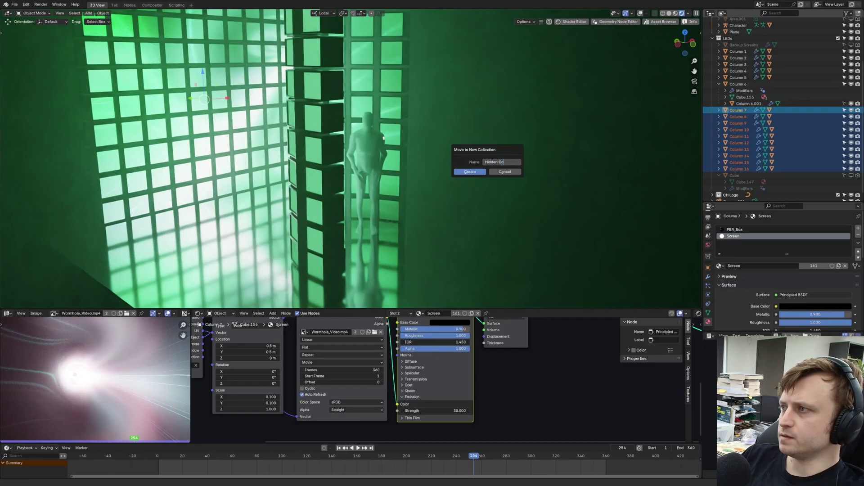
left_click(470, 172)
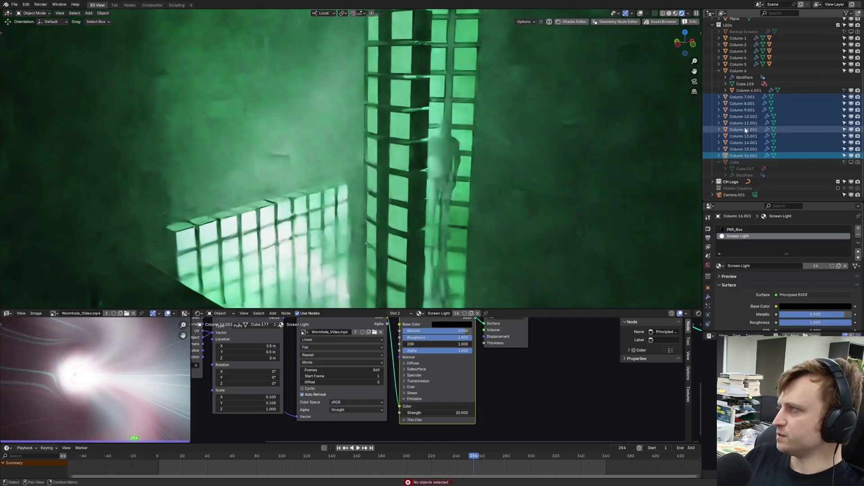
Put the light duplicates Column 7.001 to Column 16.001 into the Hidden Columns collection and save the file.
left_click(680, 135)
left_click(742, 97)
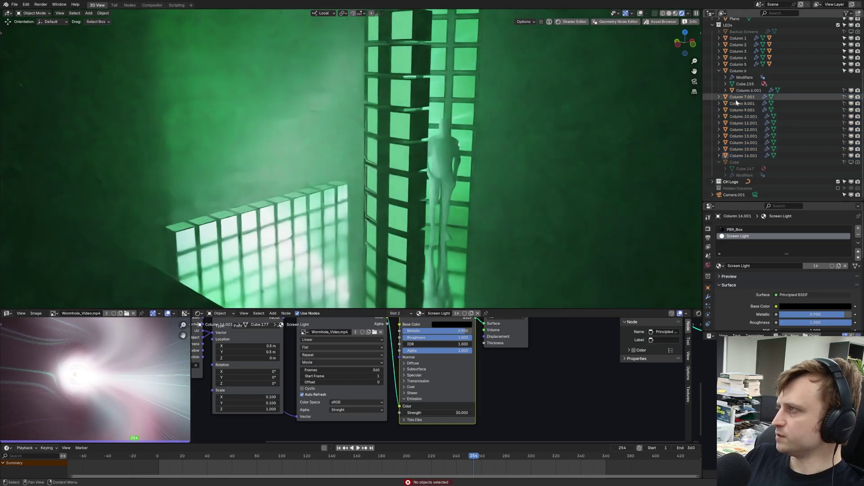
left_click(742, 156, "shift")
left_click_drag(743, 157, 738, 191)
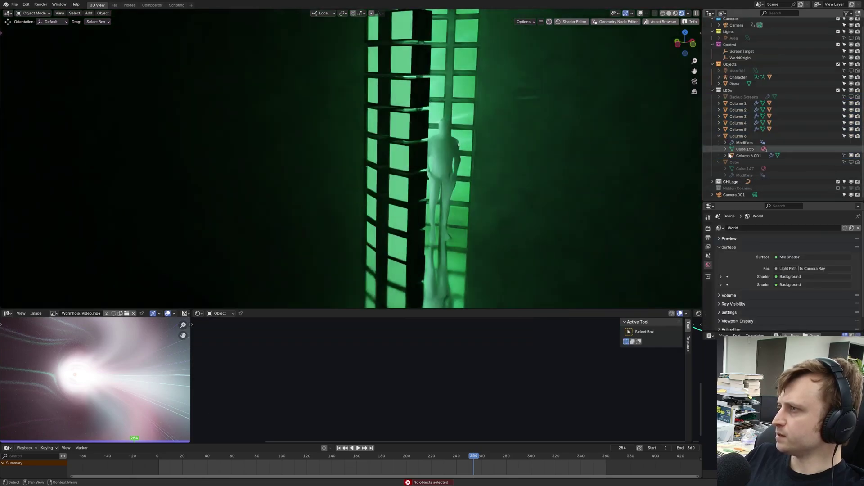
key("ctrl+s")
Examine the character's lighting inside the column arc from several angles and through the scene camera.
left_click(838, 188)
left_click(839, 189)
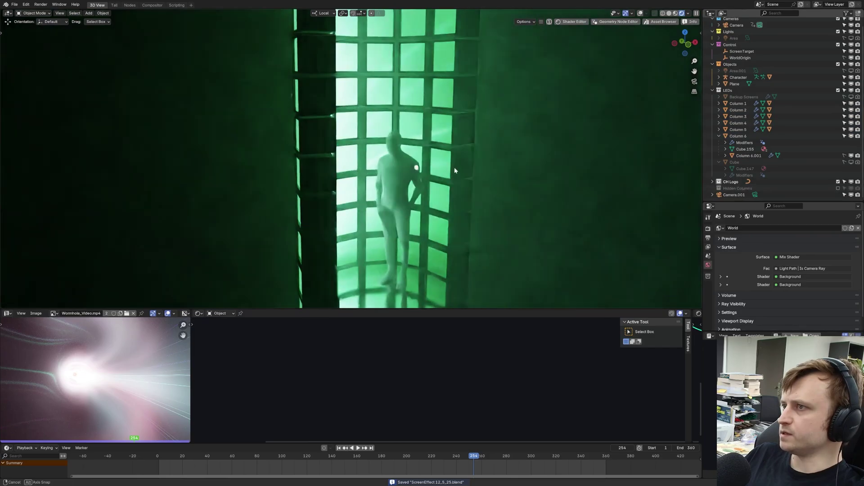
key("a")
mouse_move(396, 167)
middle_mouse_down()
mouse_move(459, 170)
mouse_move(334, 192)
mouse_move(336, 129)
mouse_move(374, 176)
mouse_move(325, 181)
middle_mouse_up()
key("alt+a")
key("z")
scroll(374, 175, "up", 4)
key("z")
left_click(323, 131)
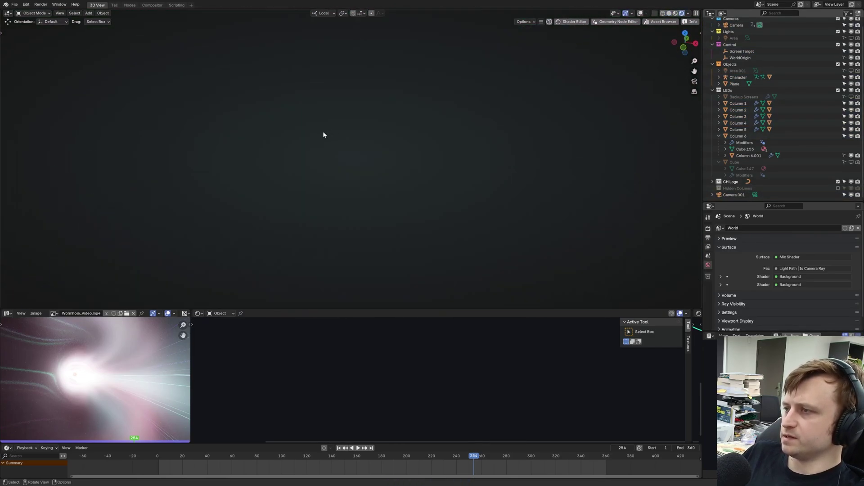
key("KP_0")
key("shift+grave")
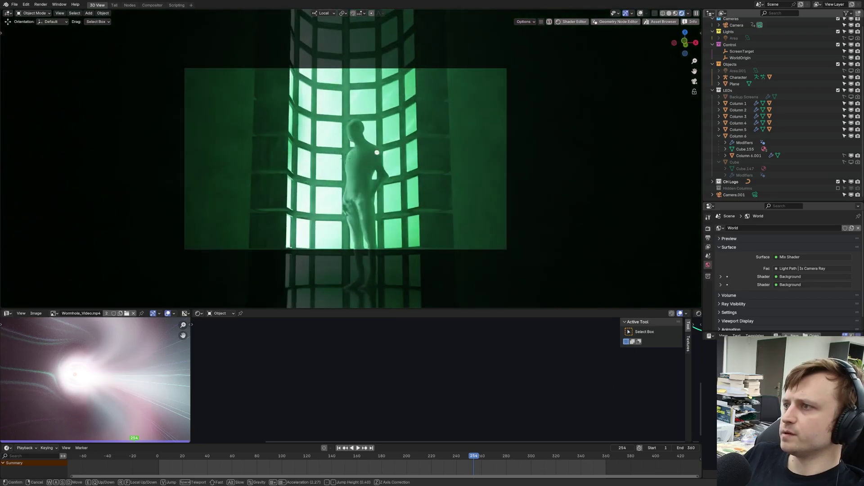
key("w")
left_click(328, 136)
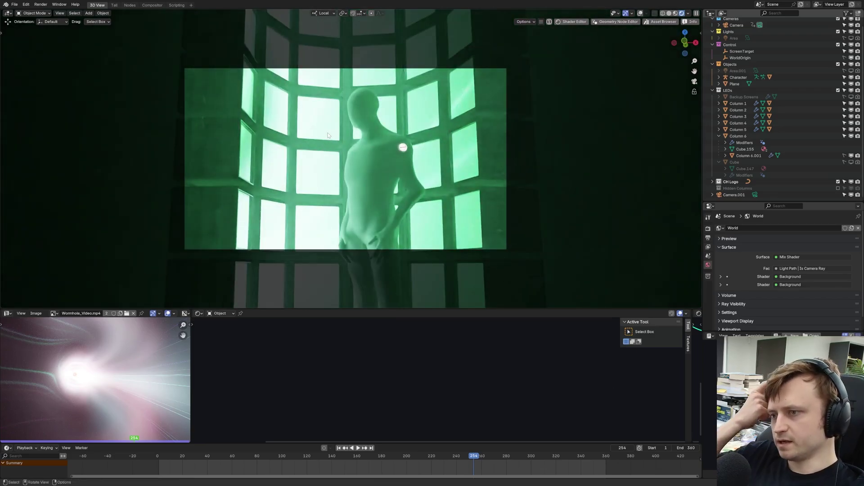
Delete the CH Logo collection together with its hierarchy.
left_click(323, 135)
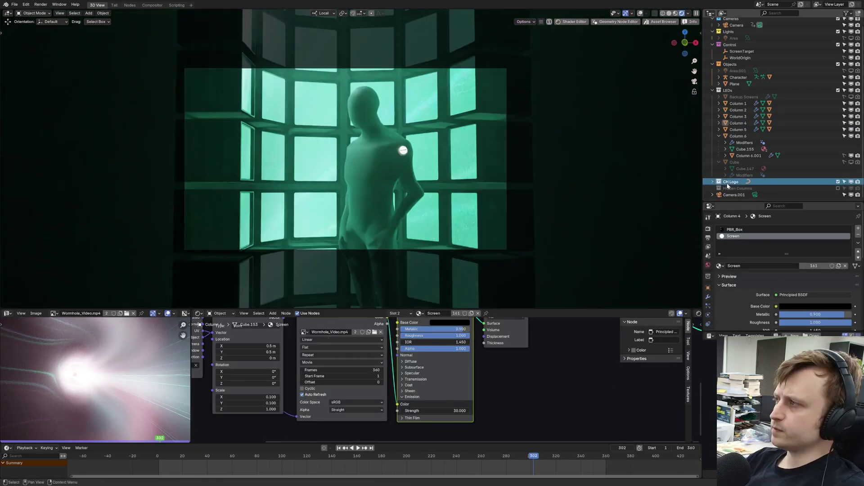
right_click(726, 184)
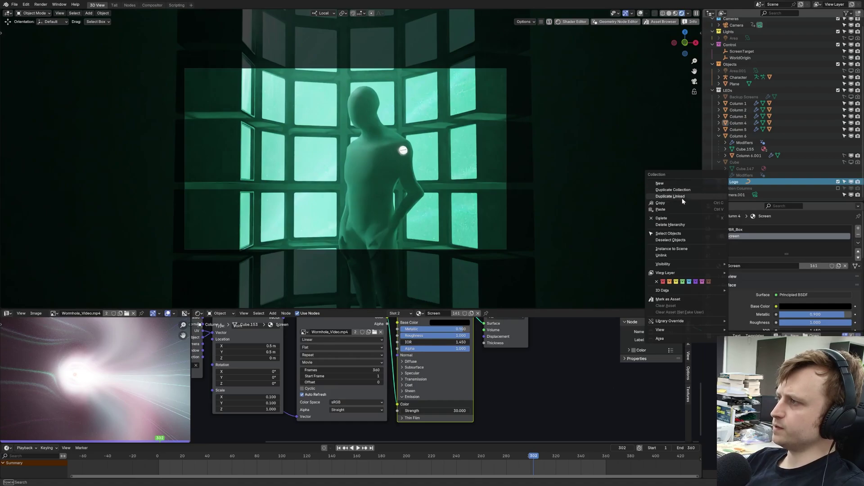
left_click(671, 225)
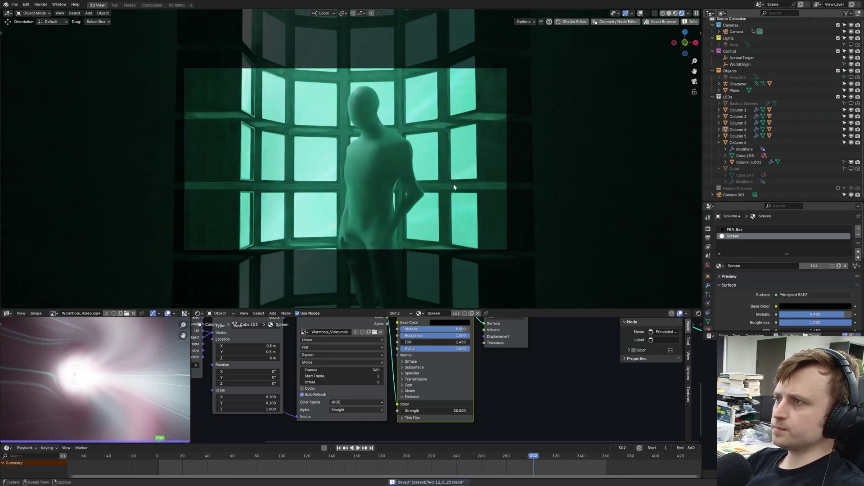
Reframe the scene camera on the character and the lit columns using walk navigation.
key("shift+grave")
left_click(504, 223)
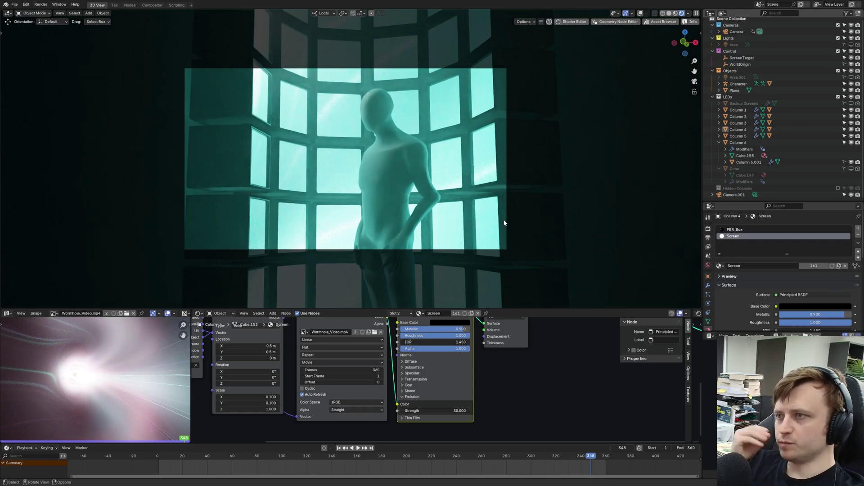
key("shift+grave")
key("w")
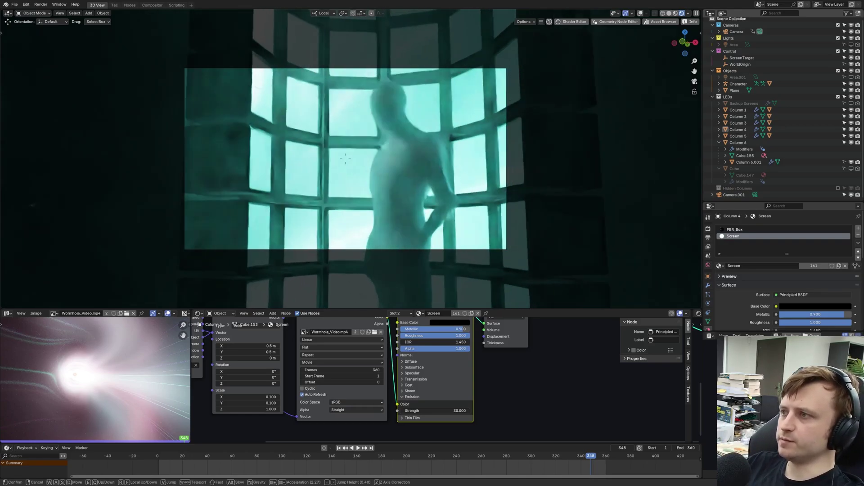
left_click(504, 221)
Load Blender Artists 1.mp4 into the image texture of Column 4's Screen material and play the animation to test it.
middle_click_drag(347, 353, 376, 387)
scroll(377, 386, "down", 2)
middle_click_drag(432, 341, 444, 330)
scroll(444, 331, "up", 2)
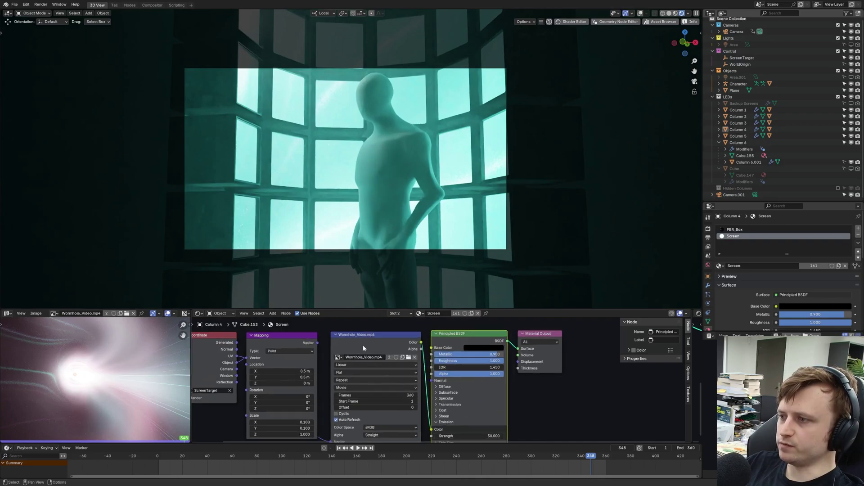
left_click_drag(364, 347, 363, 345)
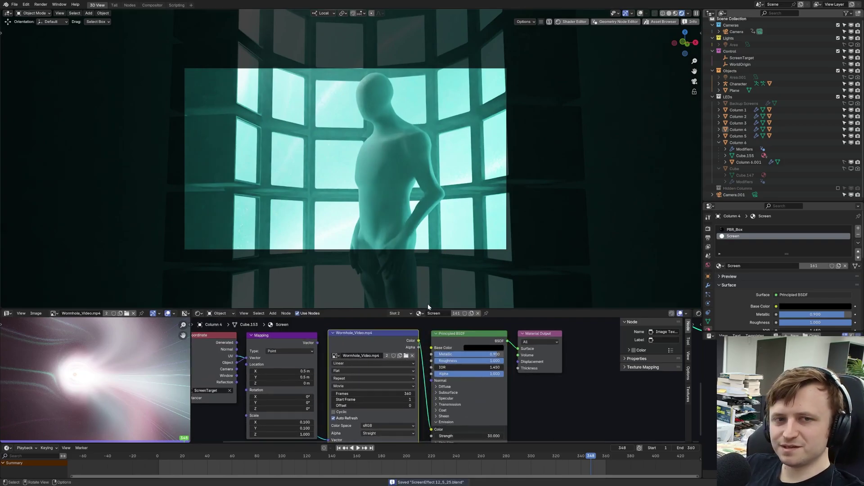
left_click(407, 355)
double_click(334, 190)
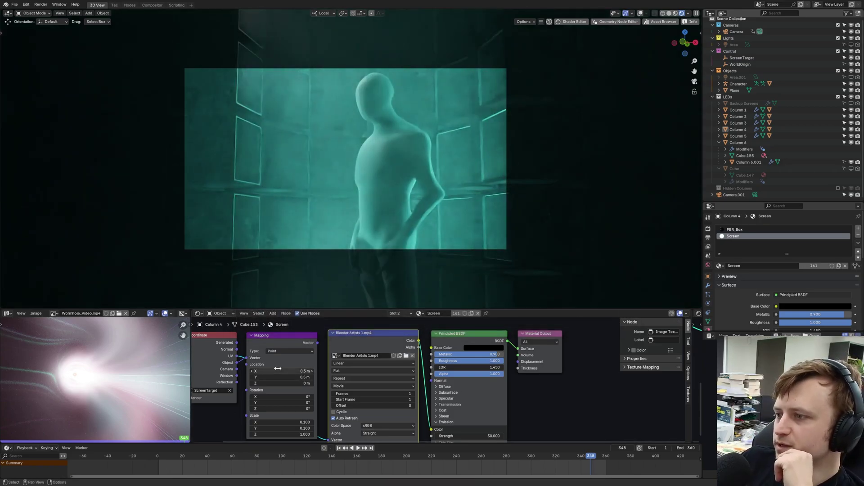
key("space")
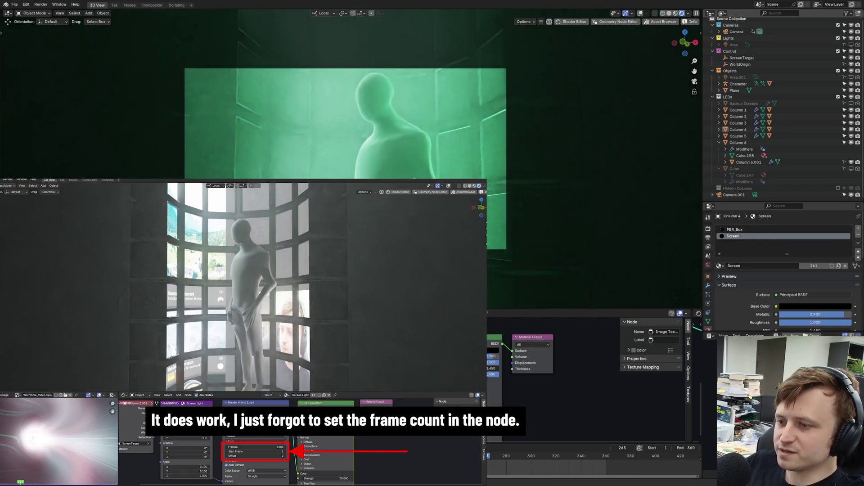
key("space")
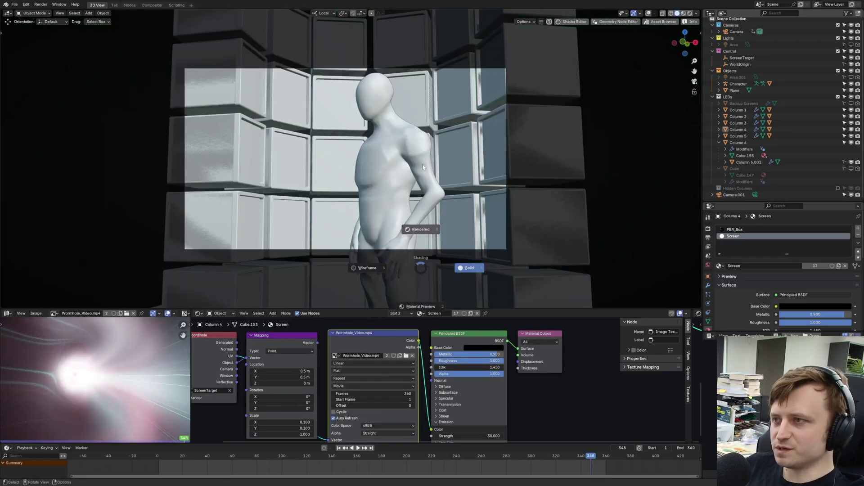
Shift the scene camera so the character stands closer to the centre of the frame.
key("shift+grave")
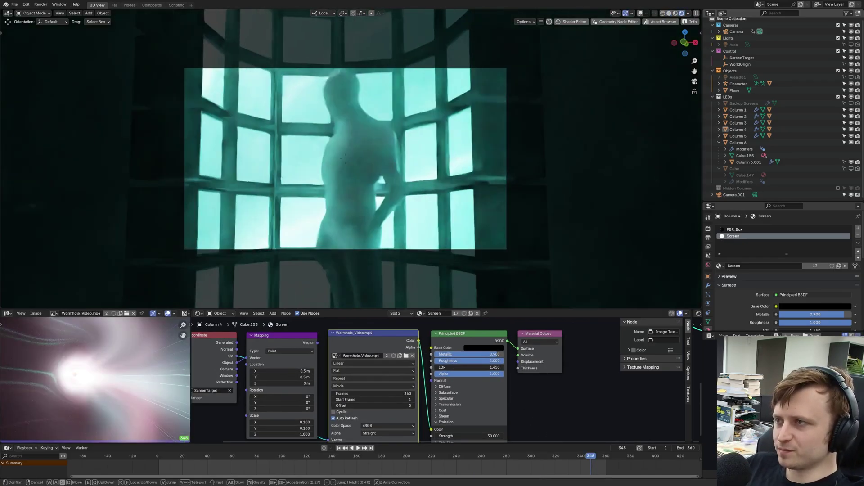
key("w")
left_click(414, 171)
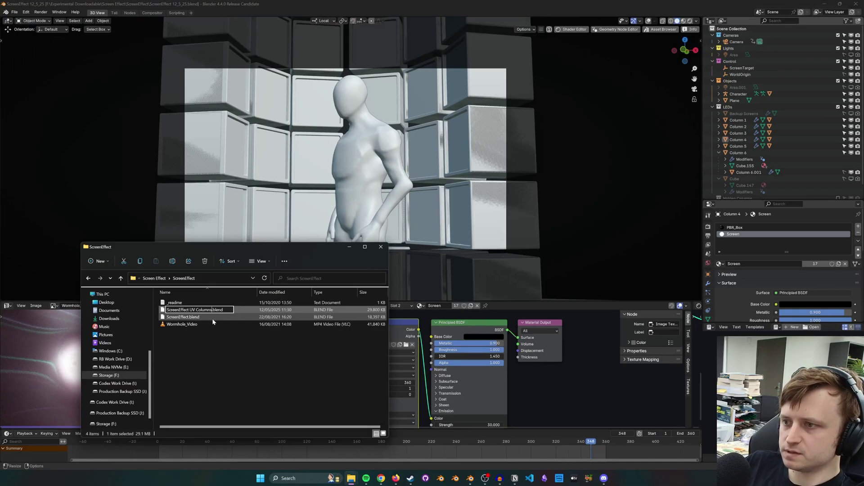
In File Explorer, rename the copied scene file in the ScreenEffect folder to ScreenEffect UV Columns.blend.
key("Return")
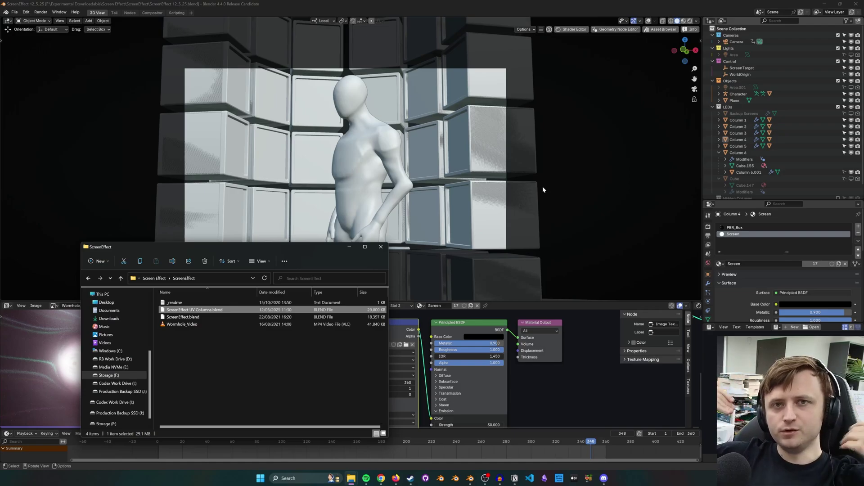
left_click_drag(246, 247, 222, 149)
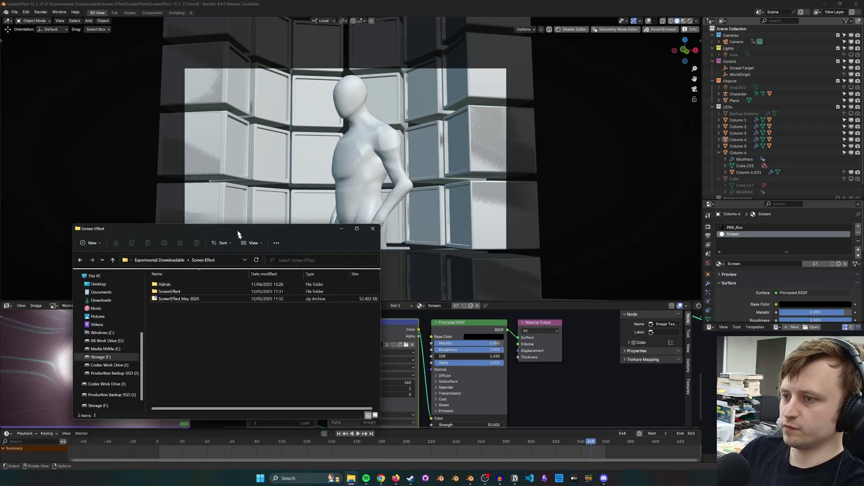
left_click(146, 220)
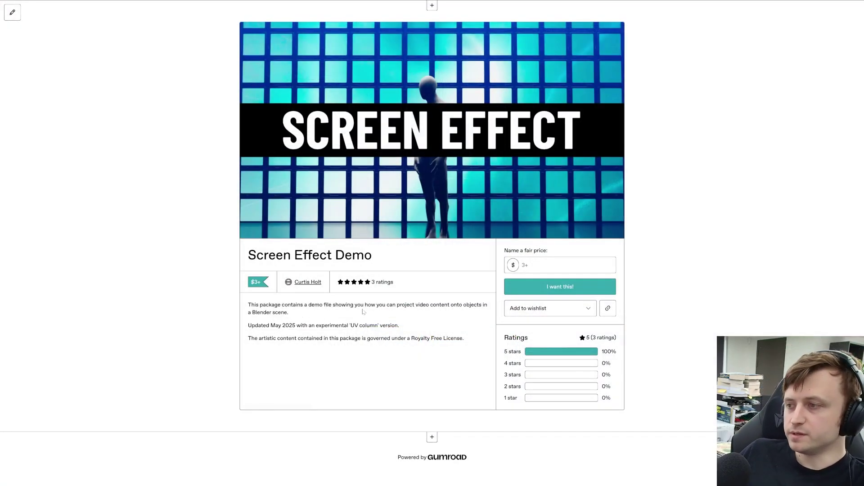
In the web browser, review the Screen Effect Demo update note on Gumroad and browse the Blender Tools and Resources store page.
left_click_drag(387, 327, 246, 330)
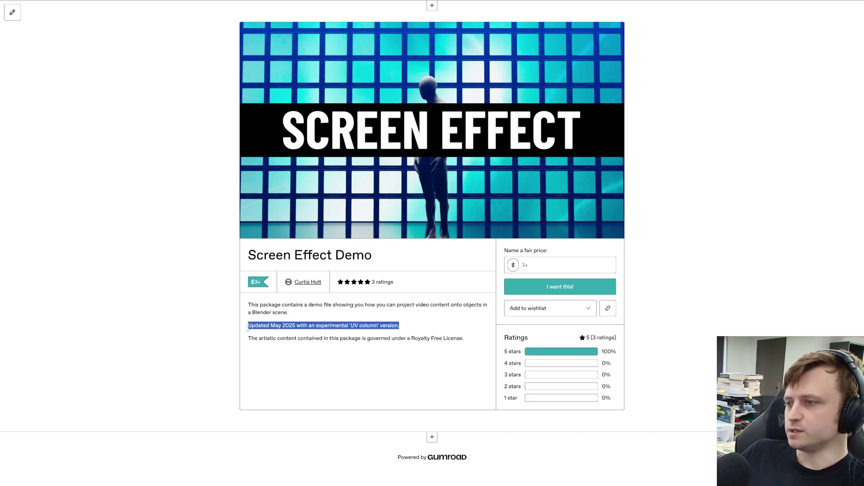
left_click(416, 332)
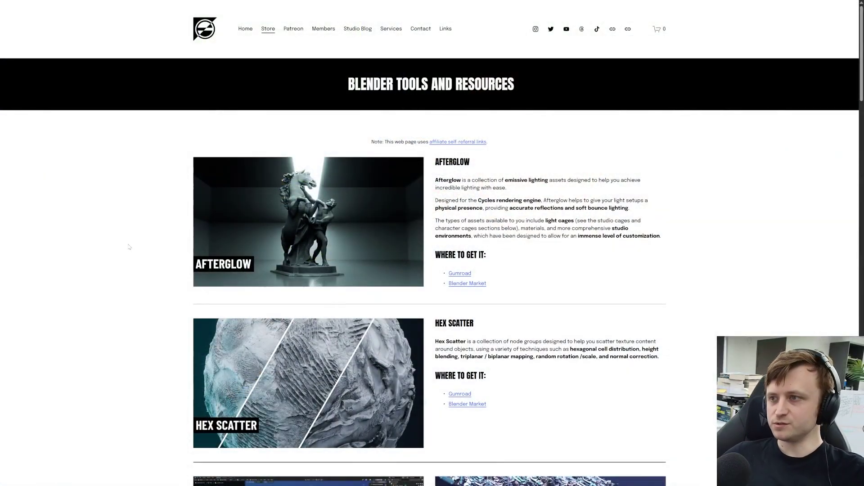
scroll(219, 239, "down", 2)
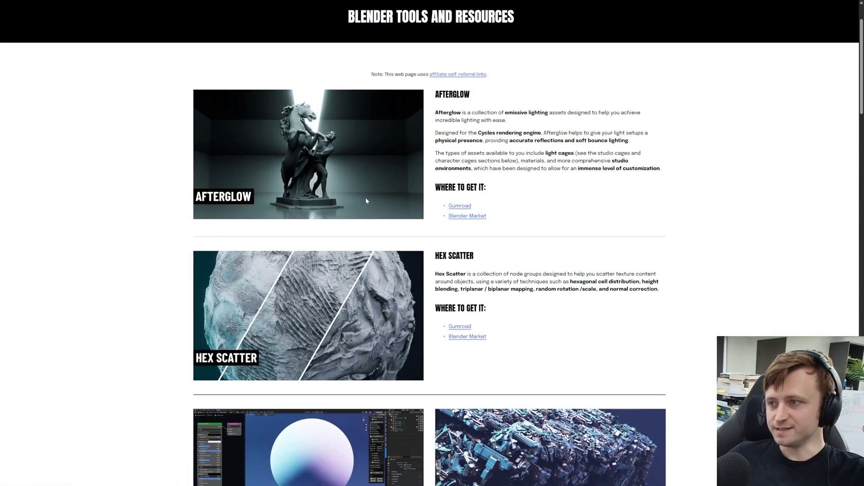
scroll(359, 211, "down", 3)
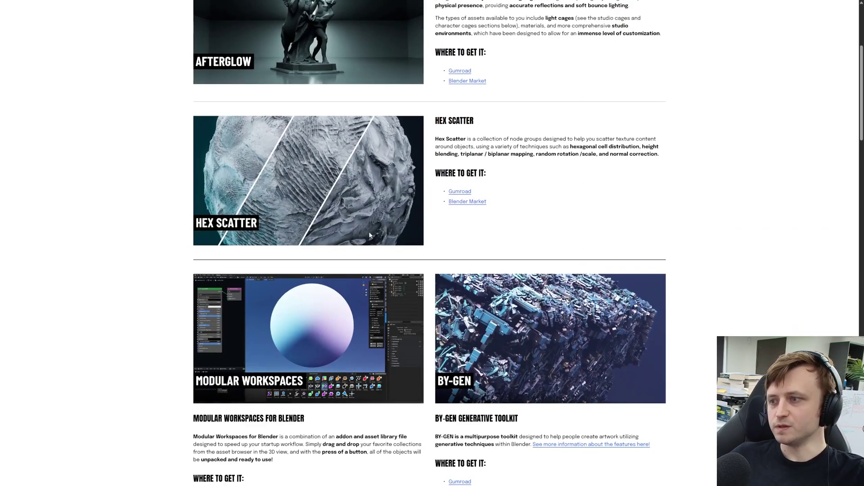
scroll(360, 230, "down", 3)
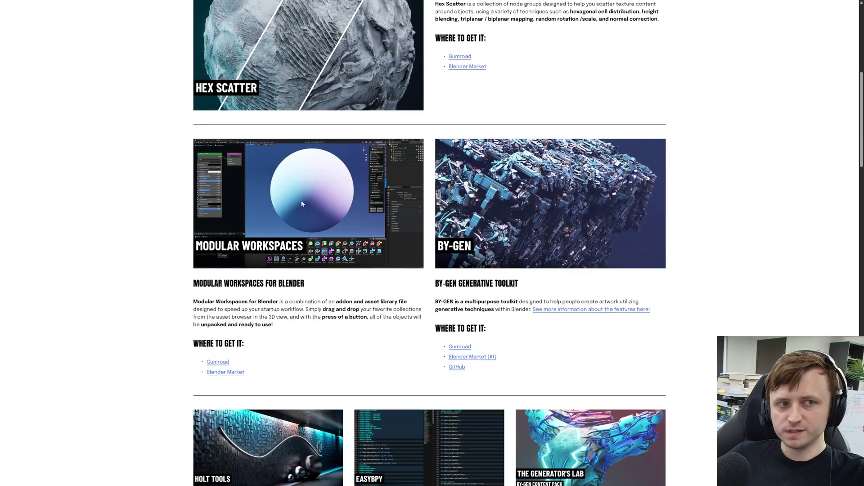
scroll(388, 308, "down", 15)
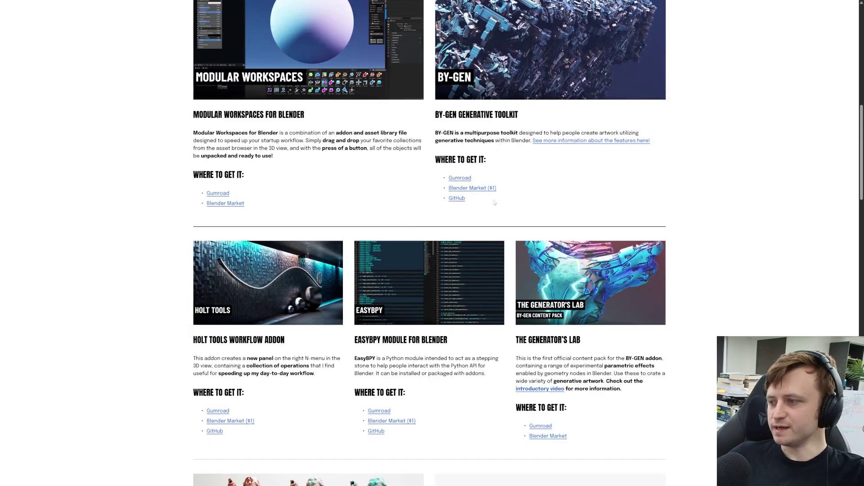
scroll(575, 322, "down", 3)
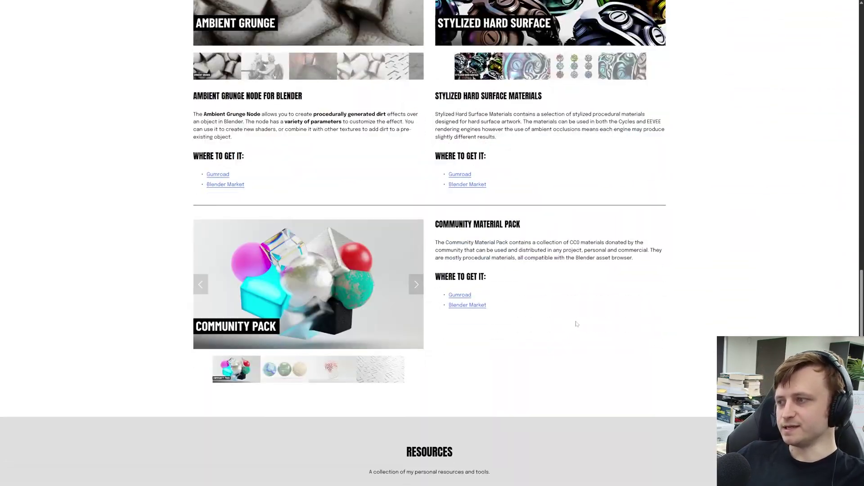